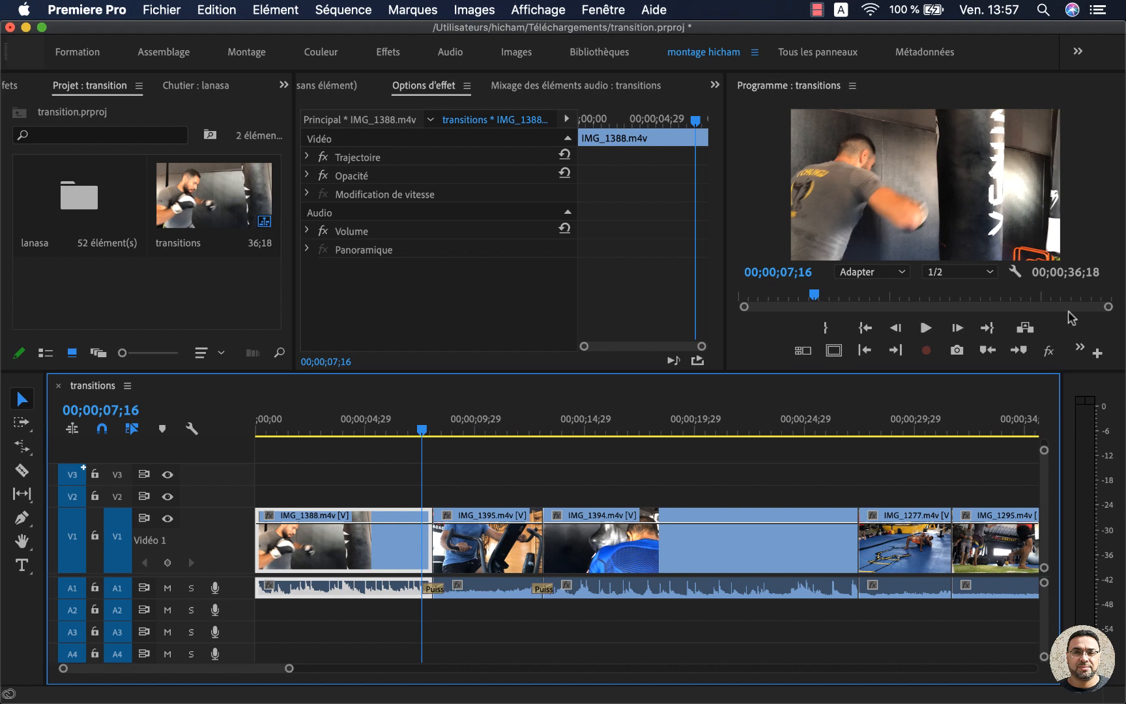
- Switch to the Effets workspace and expand the Transitions vidéo folder in the effects library
{"action": "left_click", "coordinate": [388, 53]}
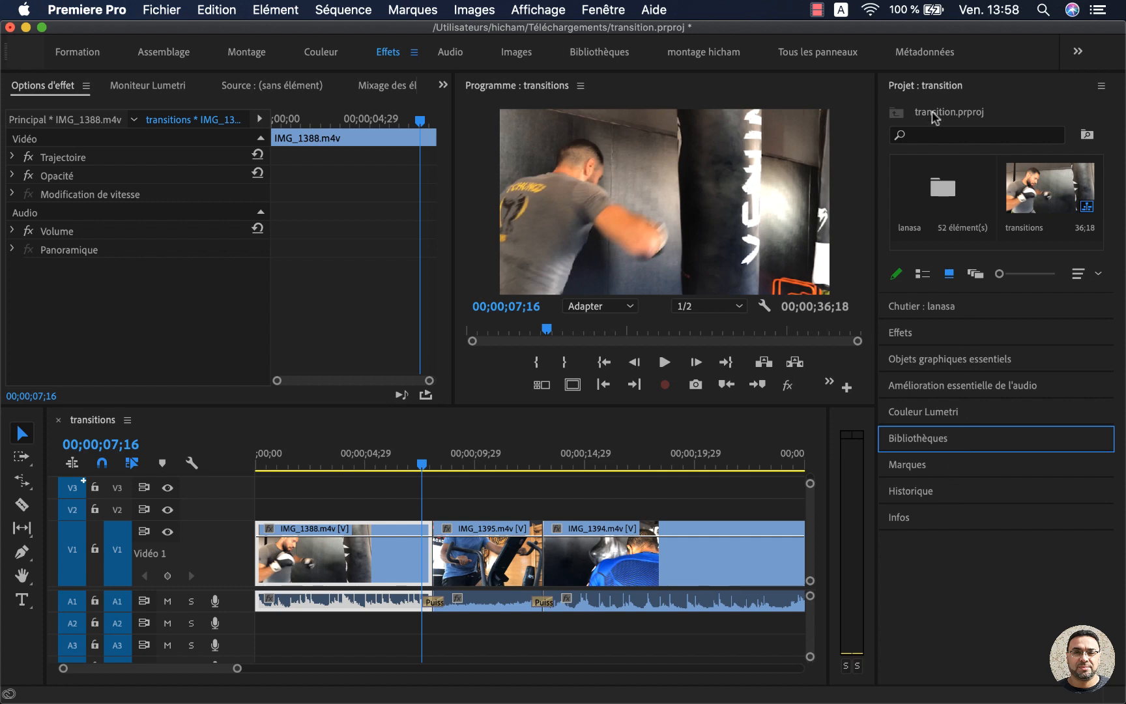
{"action": "left_click", "coordinate": [901, 331]}
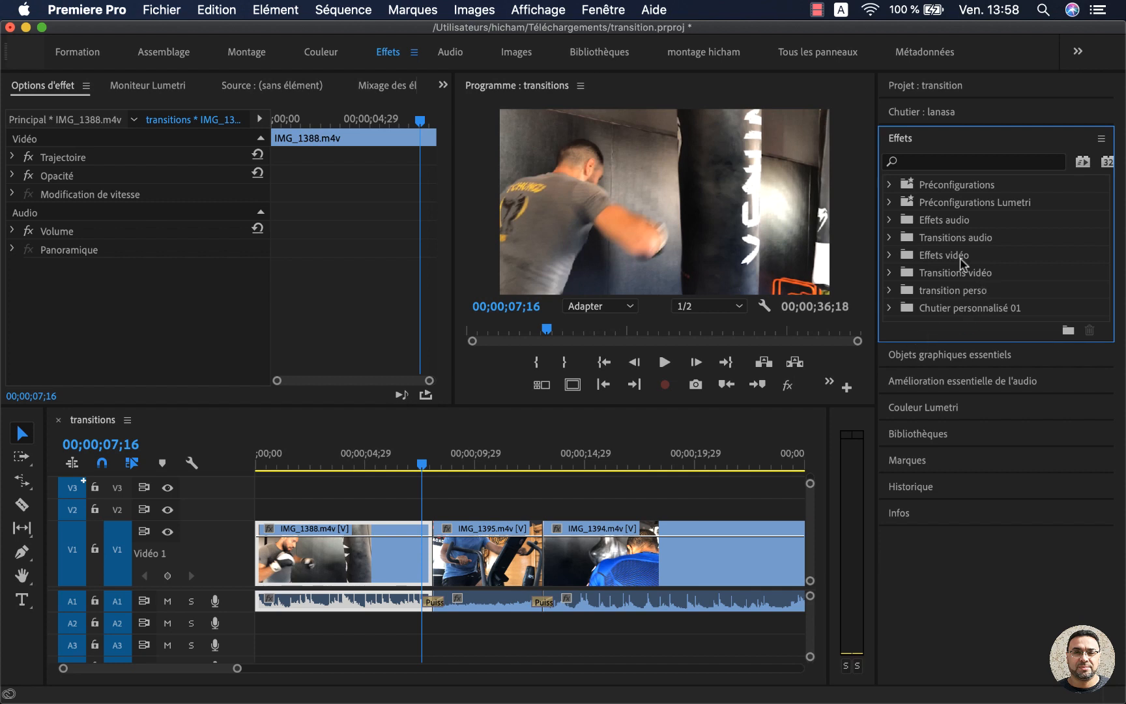
{"action": "left_click", "coordinate": [890, 273]}
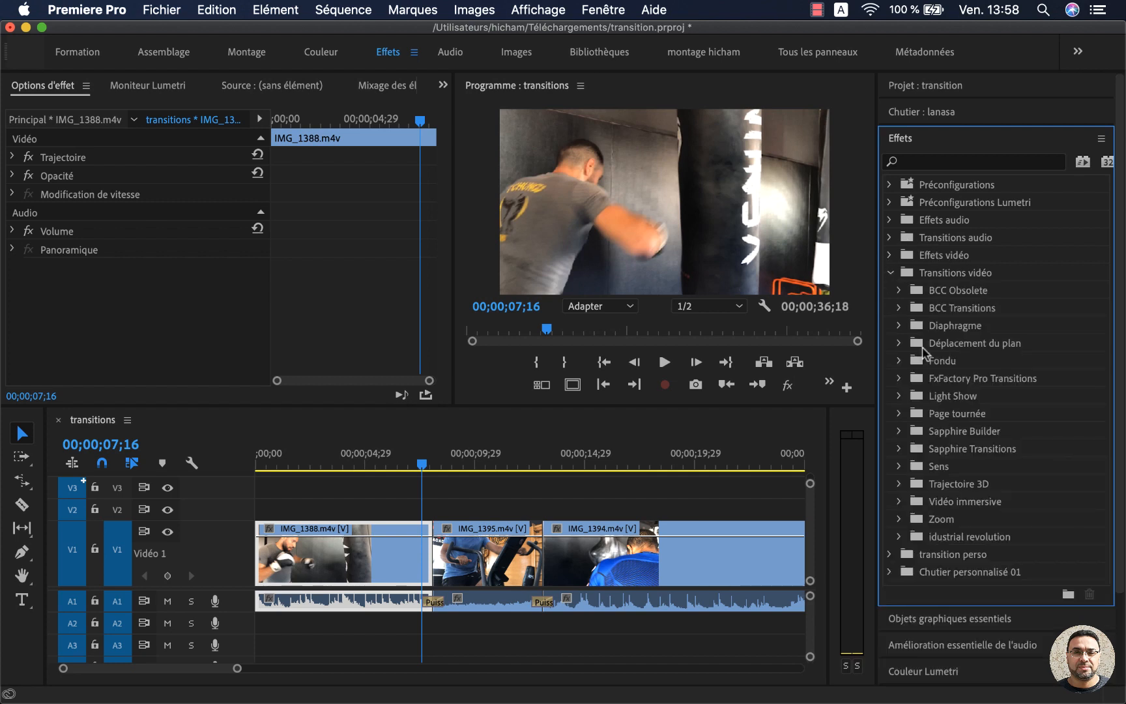
{"action": "scroll", "coordinate": [938, 388], "scroll_direction": "down", "scroll_amount": 3}
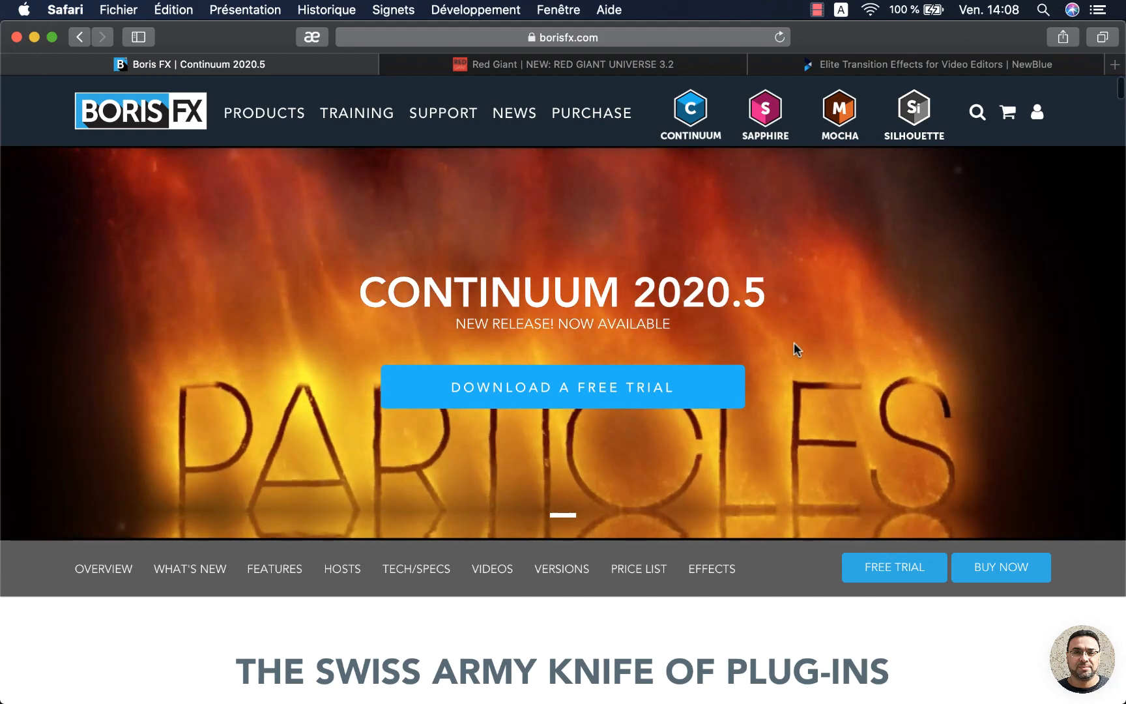
- Review the Red Giant Universe 3.2 and NewBlue Transitions Collections web pages, ending on the Boris FX Continuum page
{"action": "left_click", "coordinate": [521, 63]}
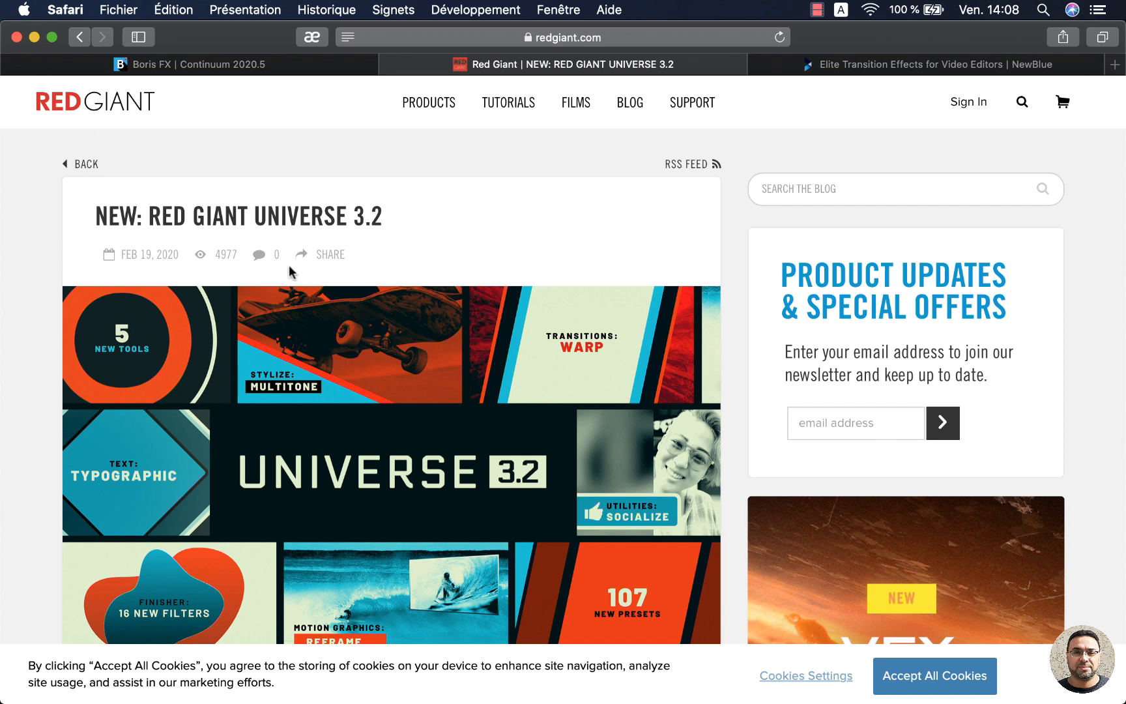
{"action": "left_click_drag", "start_coordinate": [255, 215], "coordinate": [377, 214]}
{"action": "left_click", "coordinate": [392, 219]}
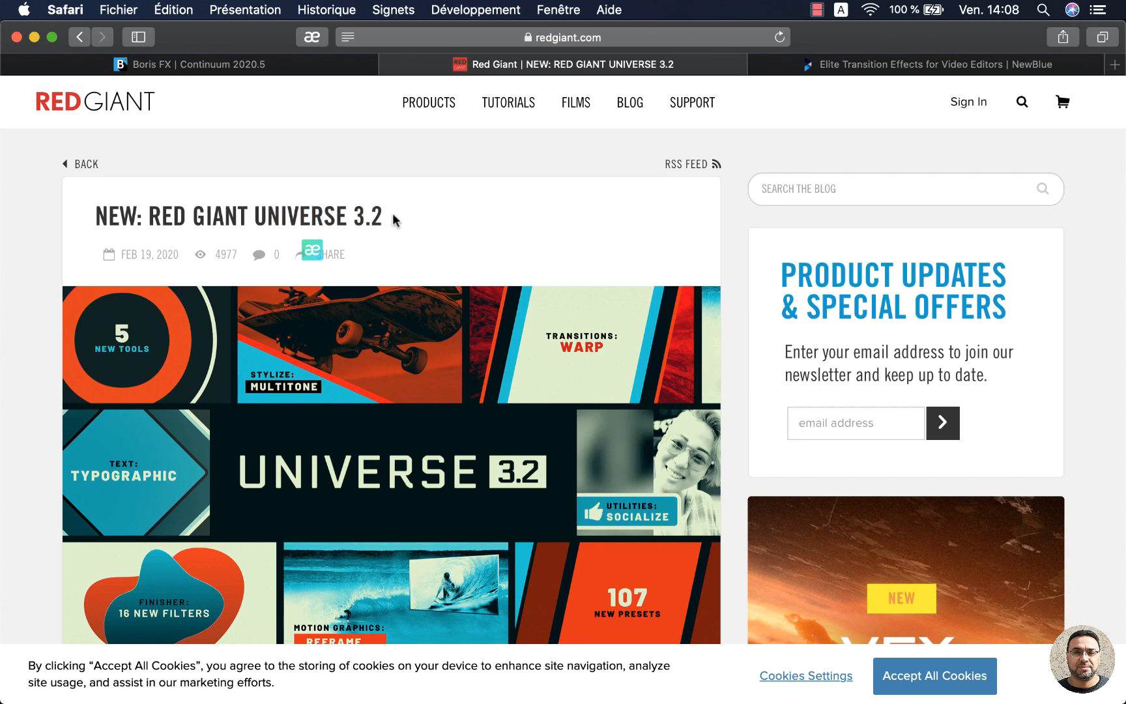
{"action": "scroll", "coordinate": [462, 381], "scroll_direction": "down", "scroll_amount": 1}
{"action": "scroll", "coordinate": [463, 382], "scroll_direction": "up", "scroll_amount": 1}
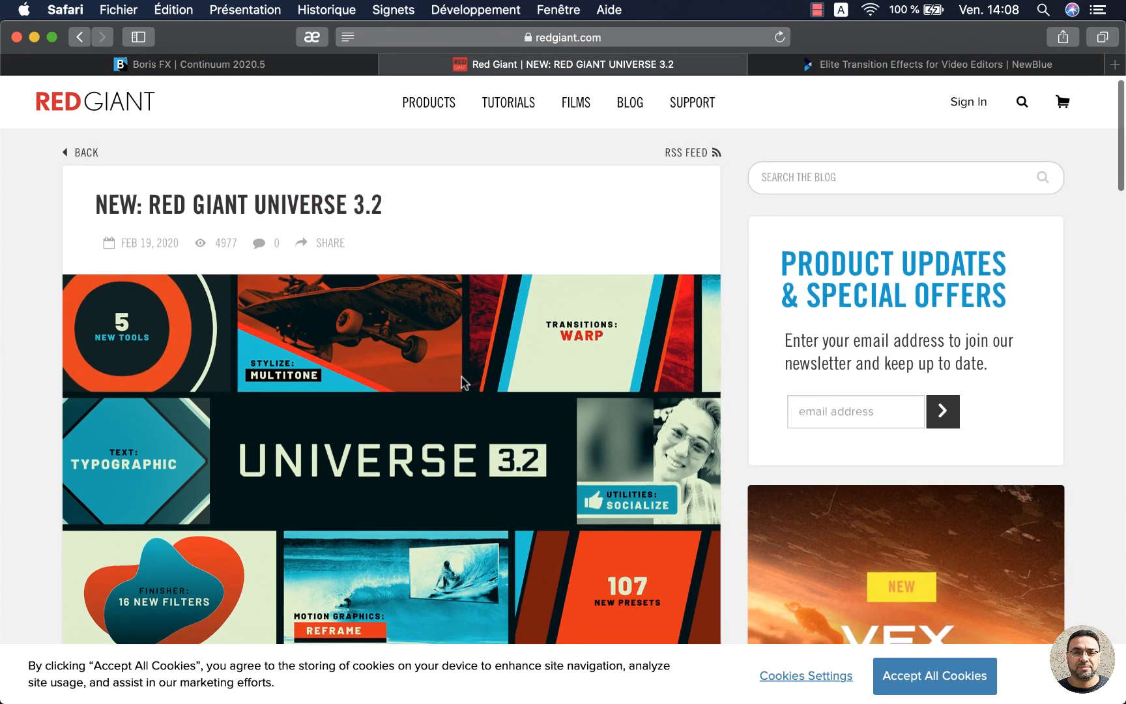
{"action": "scroll", "coordinate": [463, 382], "scroll_direction": "up", "scroll_amount": 1}
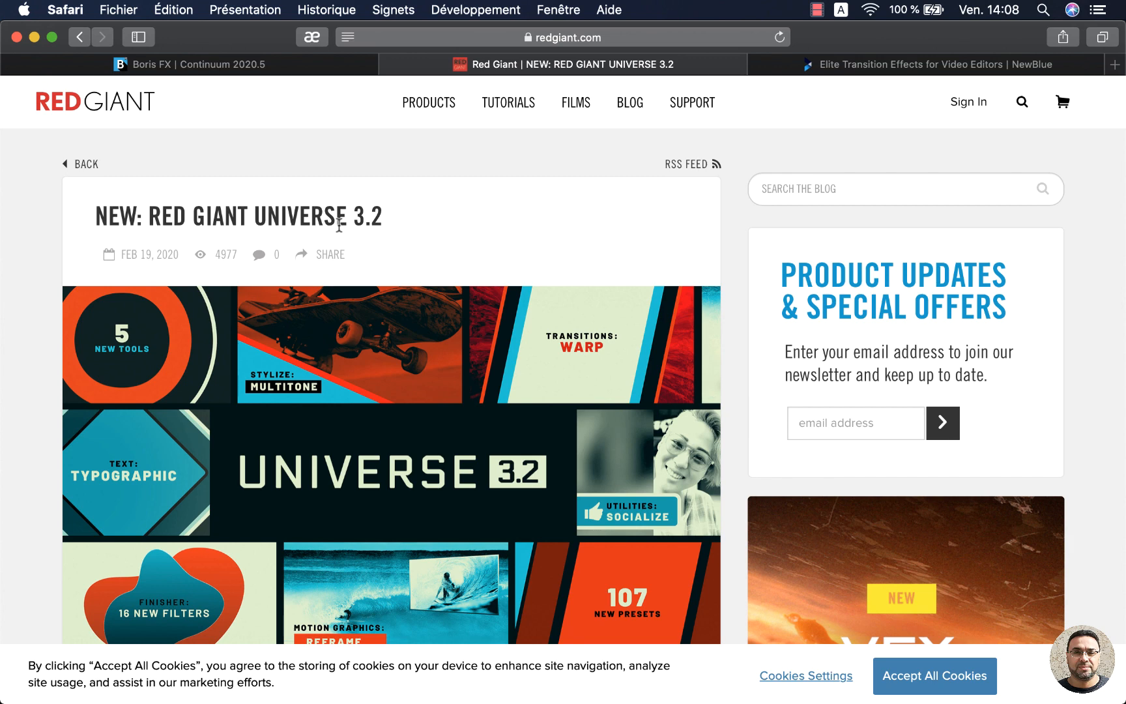
{"action": "left_click", "coordinate": [859, 65]}
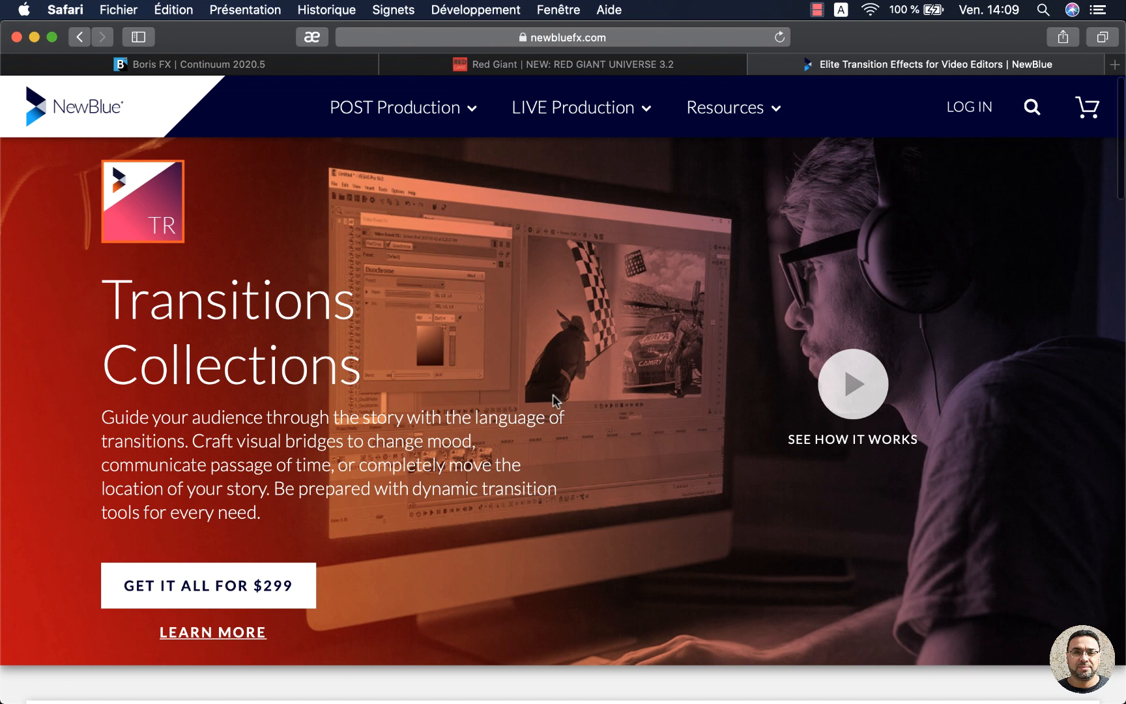
{"action": "key", "text": "ctrl+Tab"}
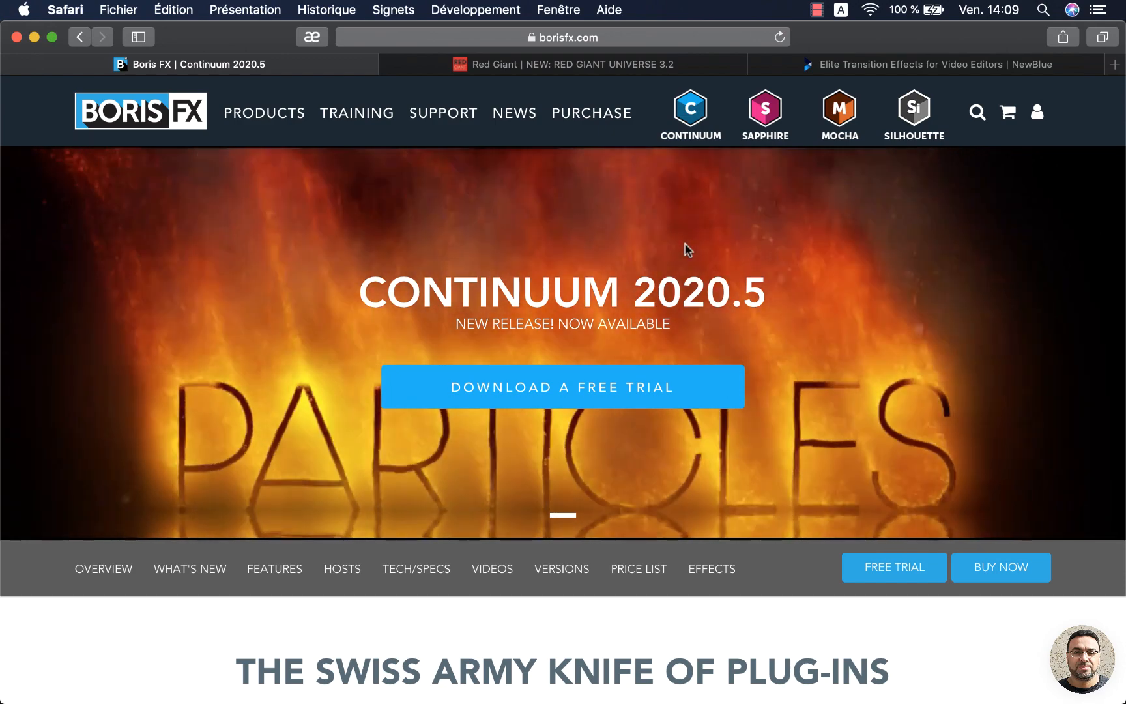
- Switch to Finder and open the Boris Continuum Complete 2019 v12.0.4 for Adobe folder
{"action": "key", "text": "super+Tab"}
{"action": "key", "text": "super+Tab"}
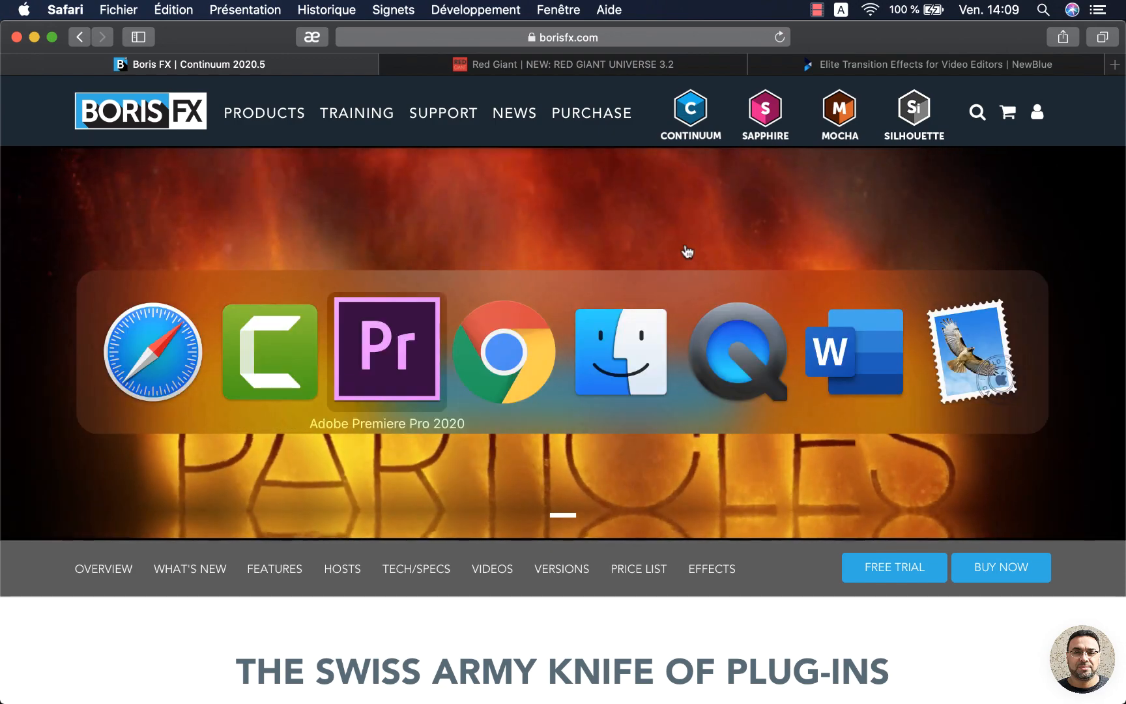
{"action": "key", "text": "super+Tab"}
{"action": "key", "text": "super+Tab"}
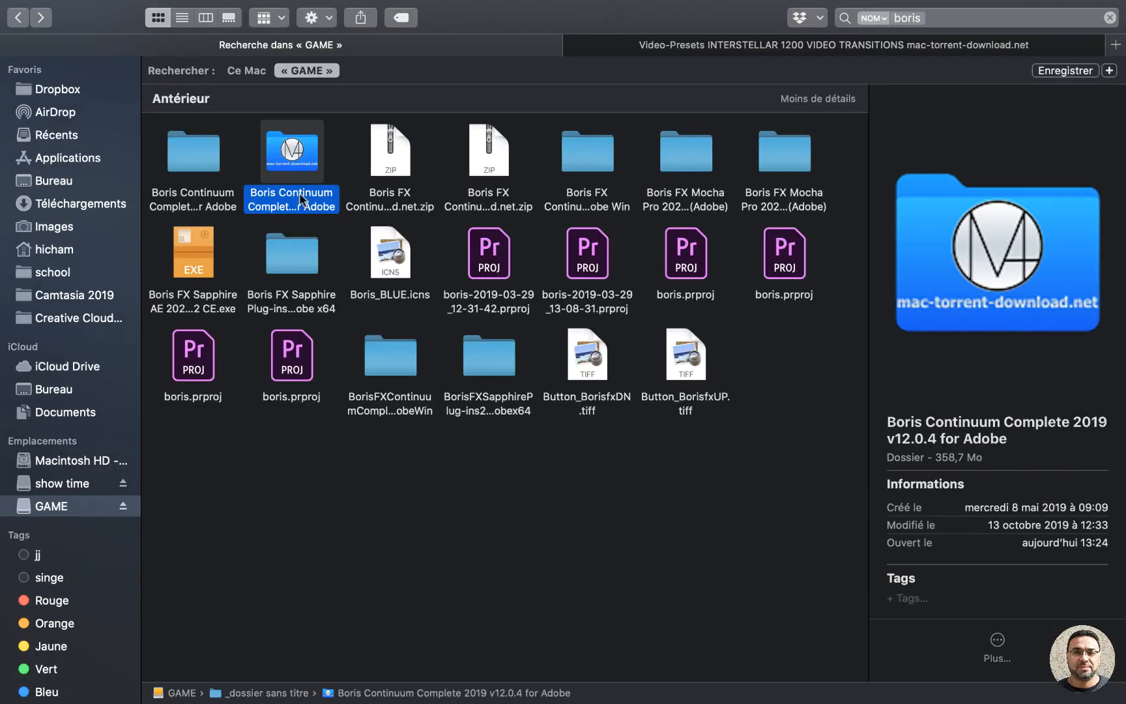
{"action": "double_click", "coordinate": [285, 152]}
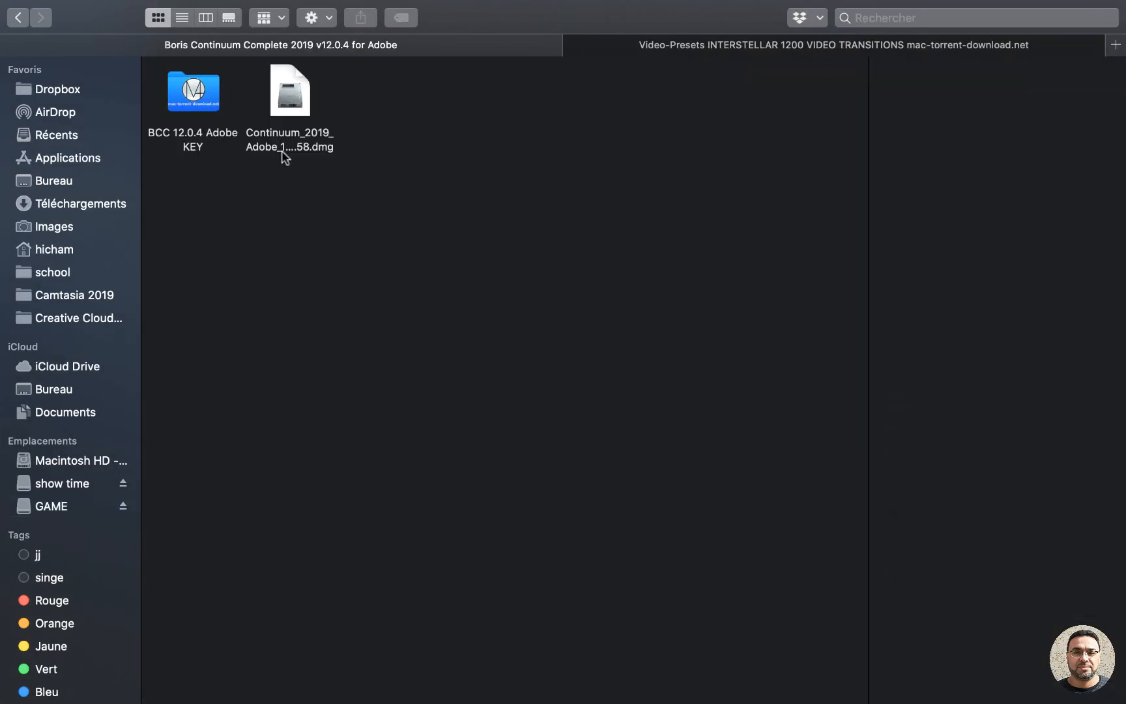
- Inspect the Continuum disk image and the contents of the BCC 12.0.4 Adobe KEY folder, and switch back to Safari
{"action": "left_click", "coordinate": [281, 91]}
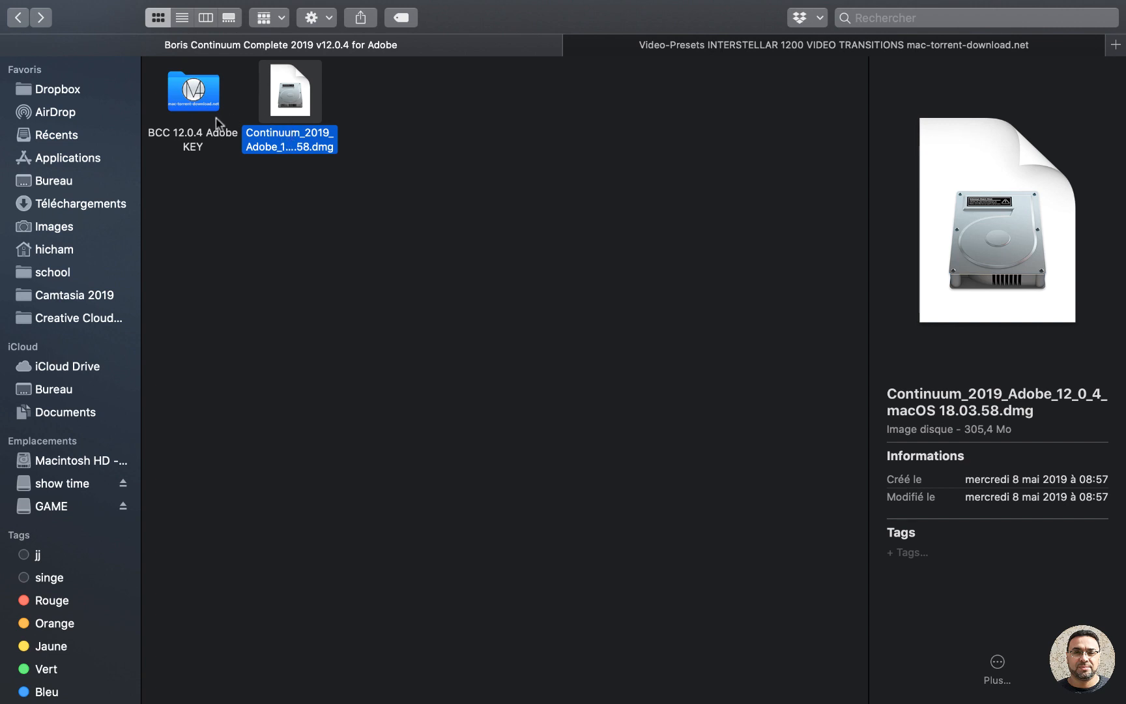
{"action": "left_click", "coordinate": [193, 103]}
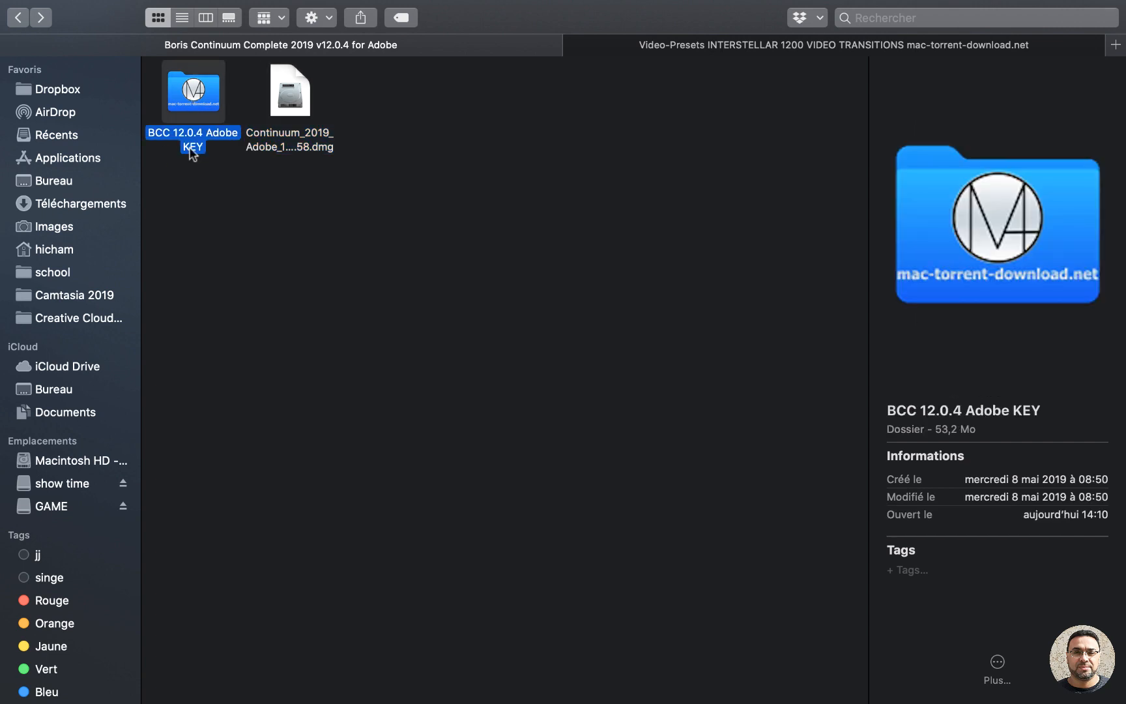
{"action": "double_click", "coordinate": [207, 96]}
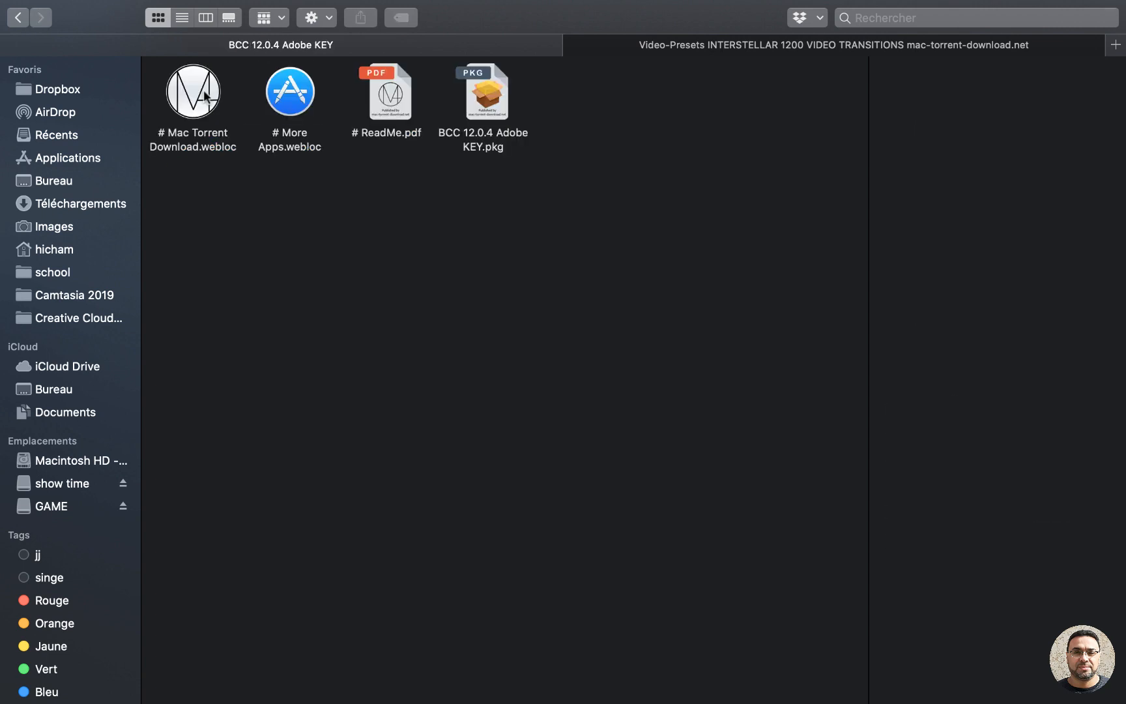
{"action": "left_click", "coordinate": [497, 114]}
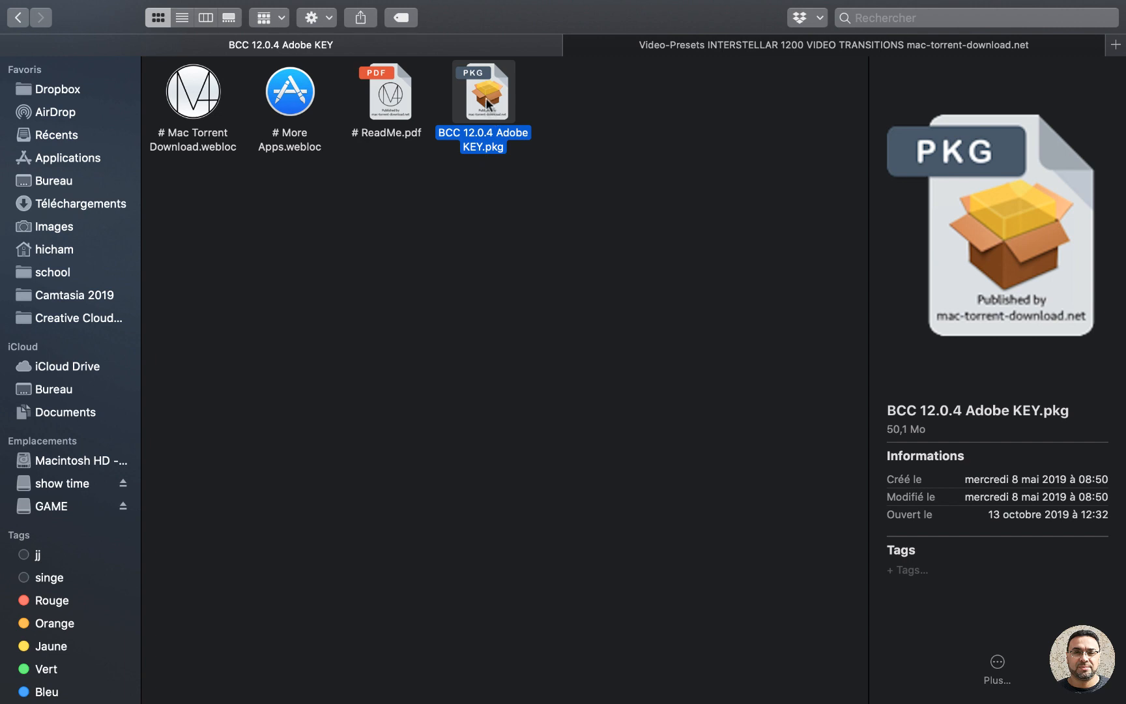
{"action": "key", "text": "super+bracketleft"}
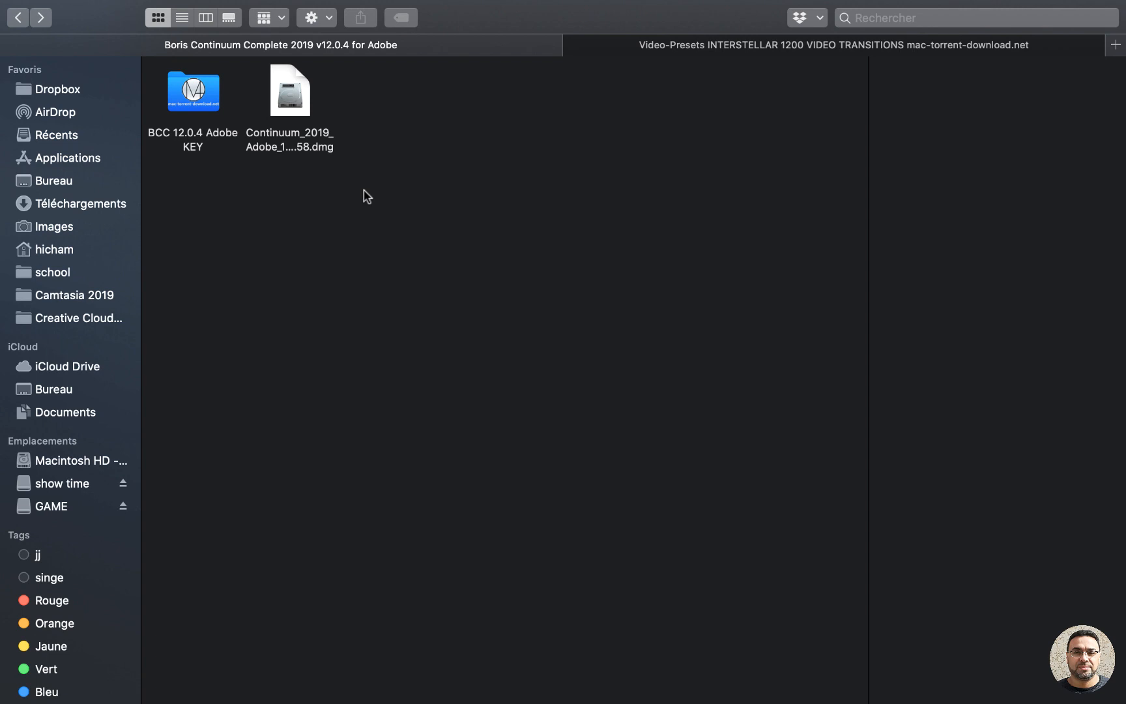
{"action": "mouse_move", "coordinate": [282, 701]}
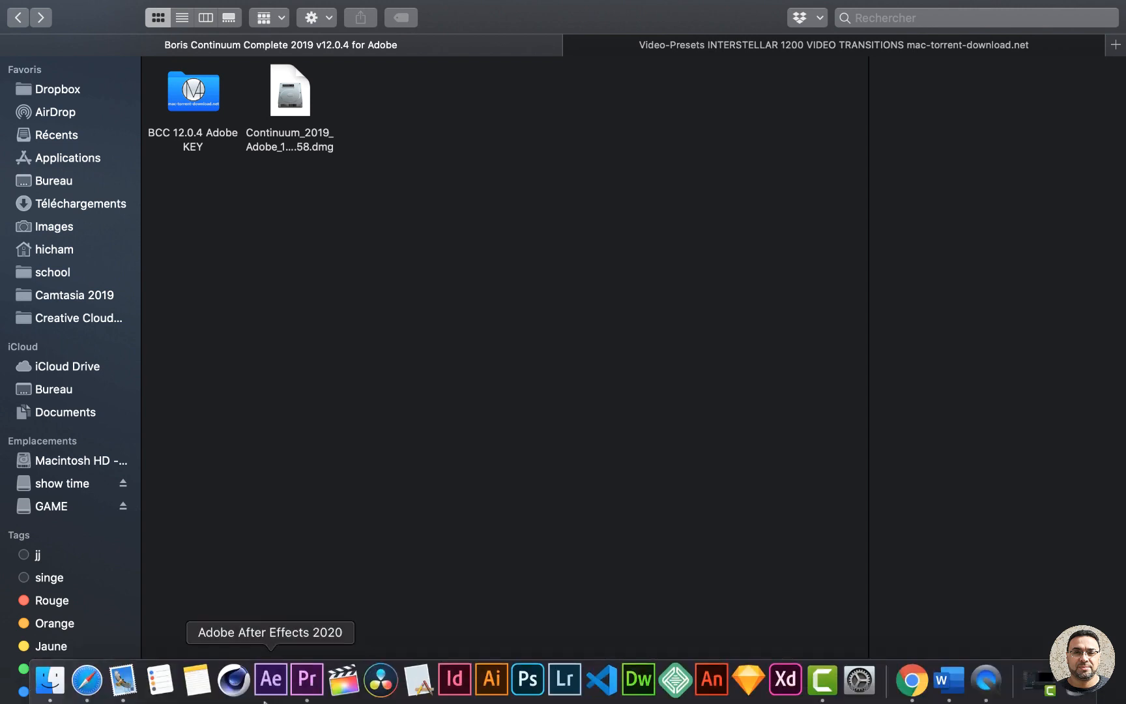
{"action": "left_click", "coordinate": [87, 681]}
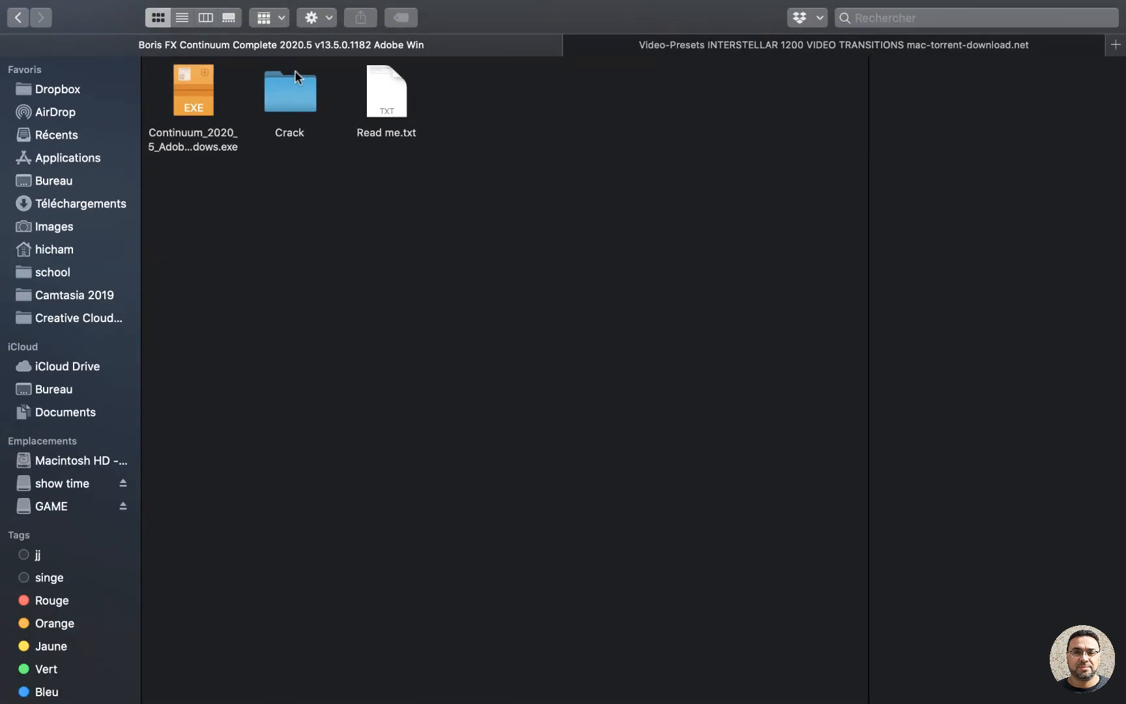
- Read the Read me.txt file in the Boris FX Continuum Complete 2020.5 folder and return to the Finder search results for boris
{"action": "left_click", "coordinate": [519, 93]}
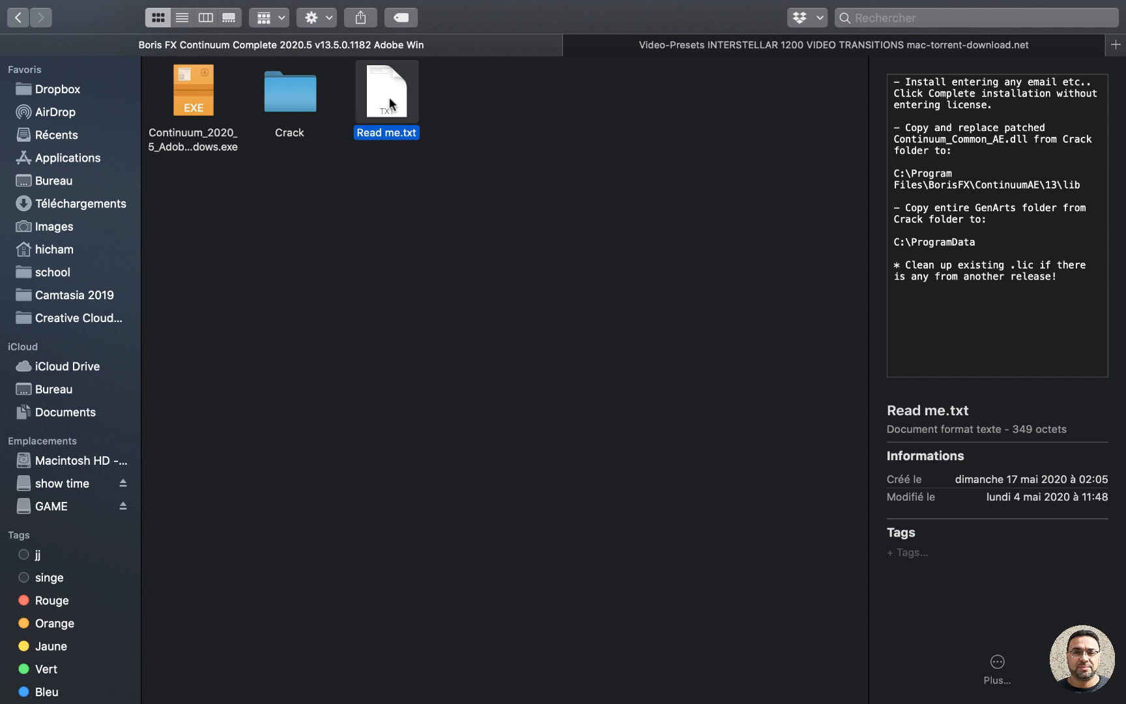
{"action": "double_click", "coordinate": [389, 99]}
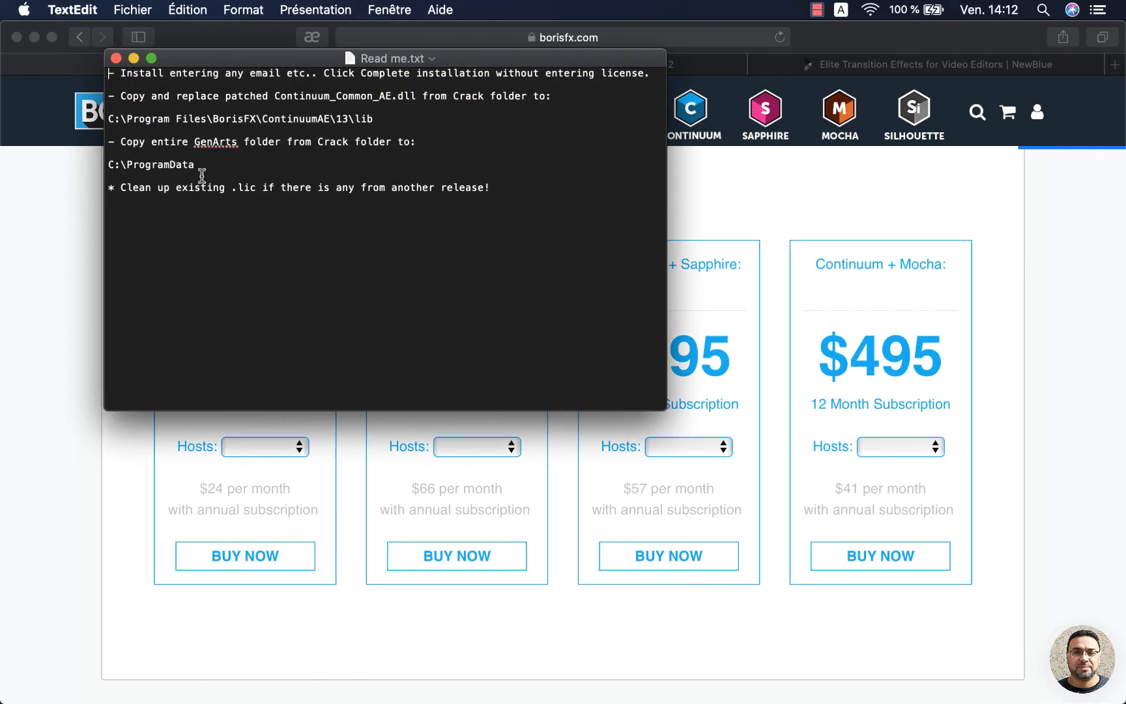
{"action": "left_click", "coordinate": [116, 58]}
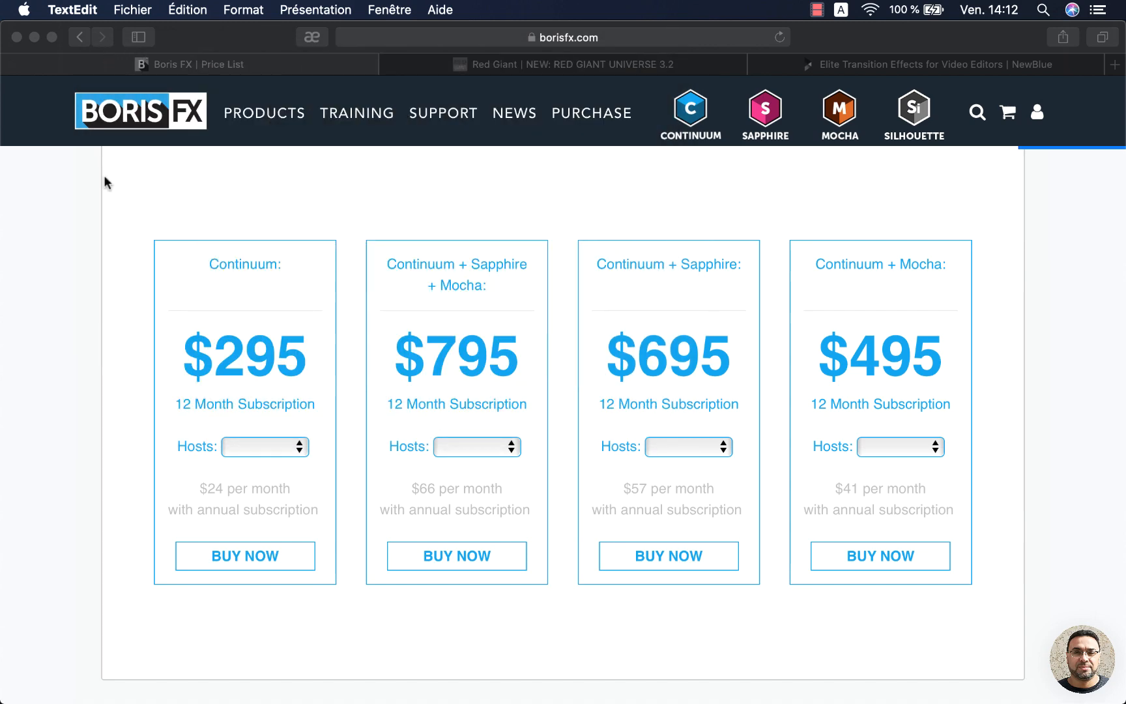
{"action": "key", "text": "ctrl+Right"}
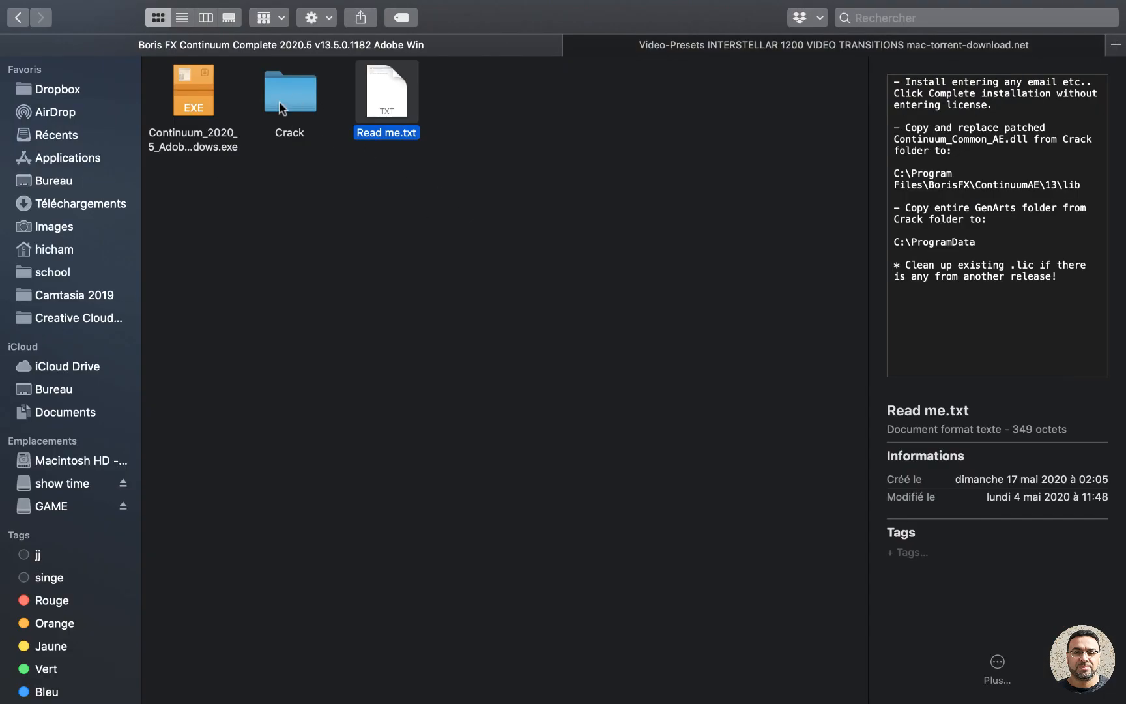
{"action": "left_click", "coordinate": [19, 18]}
{"action": "left_click", "coordinate": [20, 17]}
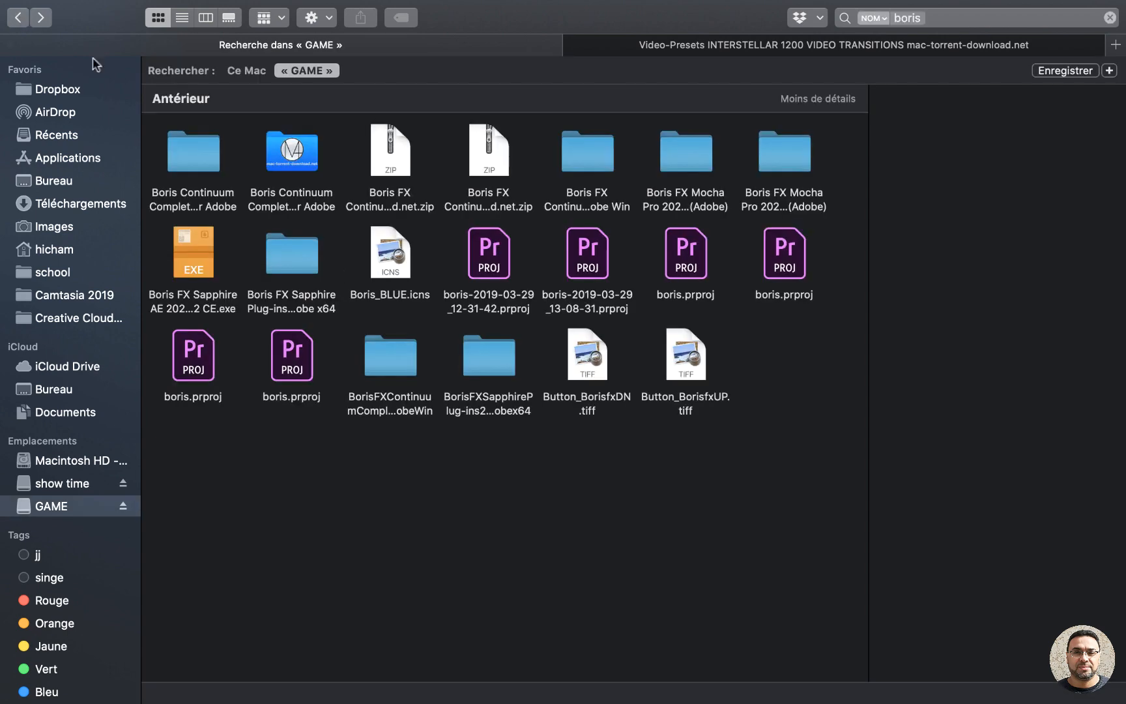
- Check the Boris FX price list in Safari and switch back to Premiere Pro
{"action": "key", "text": "super+Tab"}
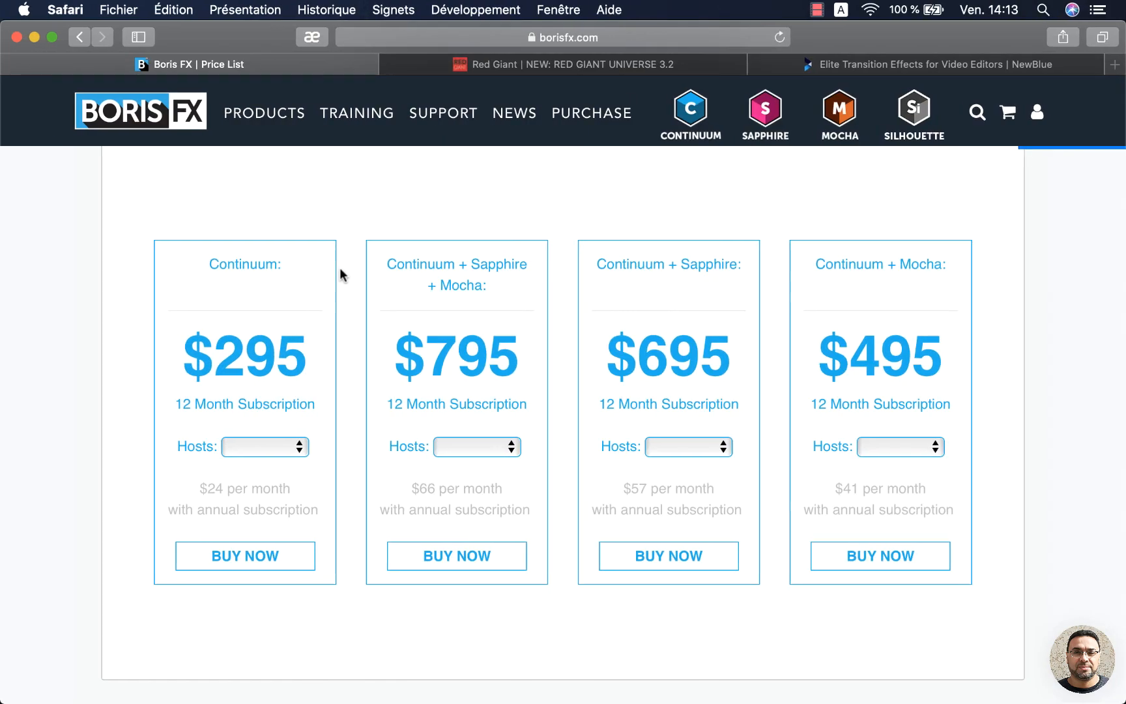
{"action": "mouse_move", "coordinate": [564, 702]}
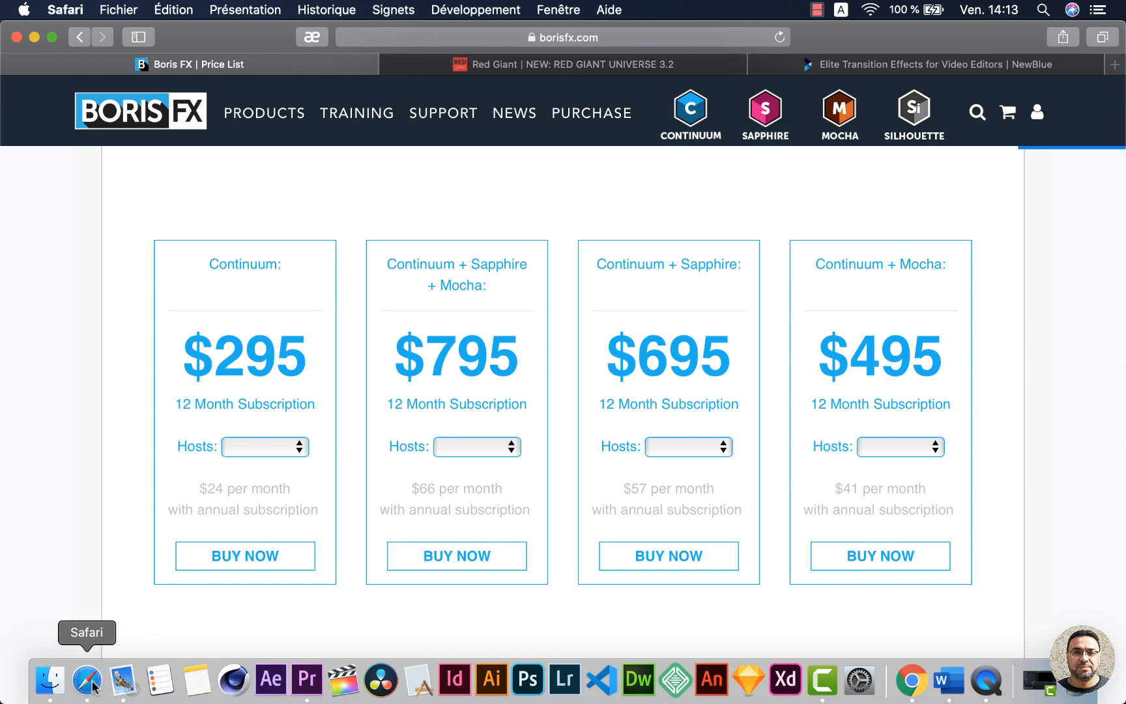
{"action": "left_click", "coordinate": [307, 681]}
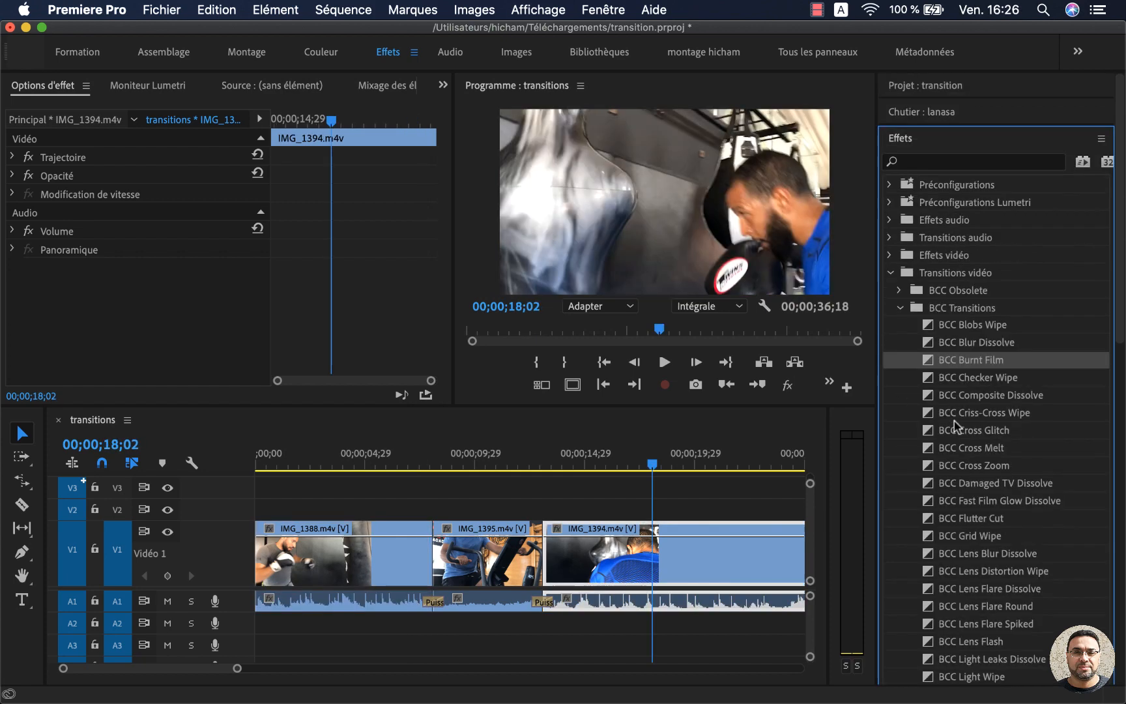
- Apply the BCC Swish Pan transition at the cut between IMG_1388.m4v and IMG_1395.m4v and shorten it on the timeline
{"action": "scroll", "coordinate": [959, 451], "scroll_direction": "down", "scroll_amount": 2}
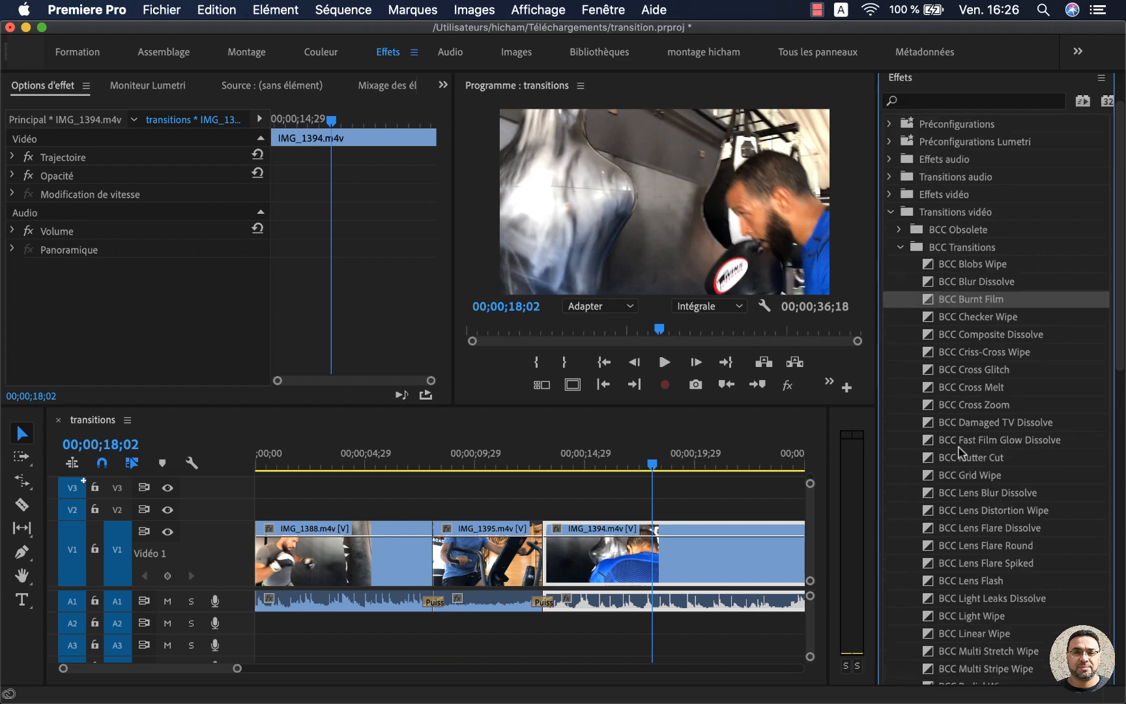
{"action": "left_click_drag", "start_coordinate": [1121, 346], "coordinate": [1120, 438]}
{"action": "left_click", "coordinate": [963, 580]}
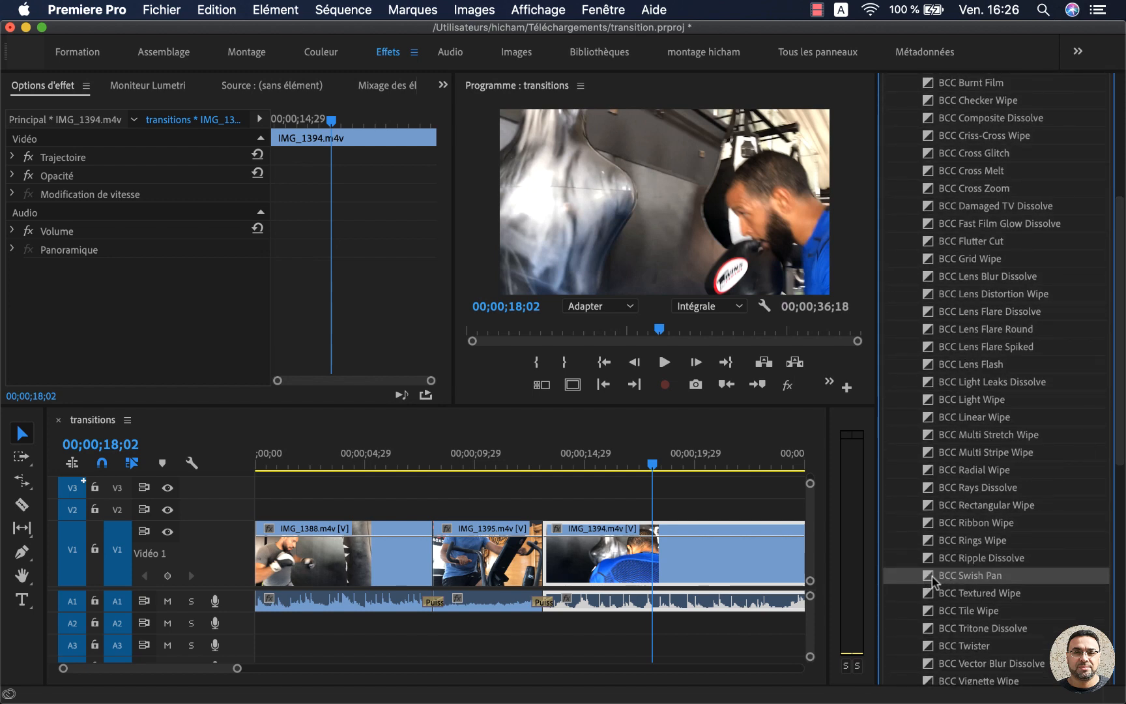
{"action": "left_click_drag", "start_coordinate": [933, 581], "coordinate": [434, 536]}
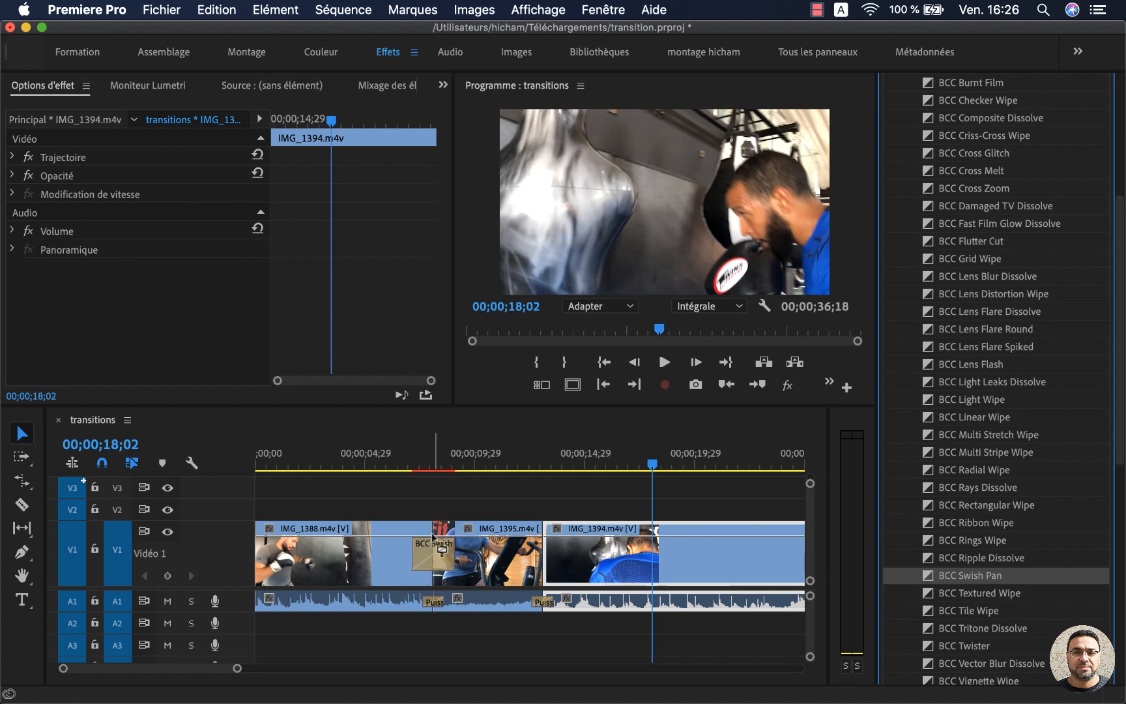
{"action": "left_click", "coordinate": [428, 560]}
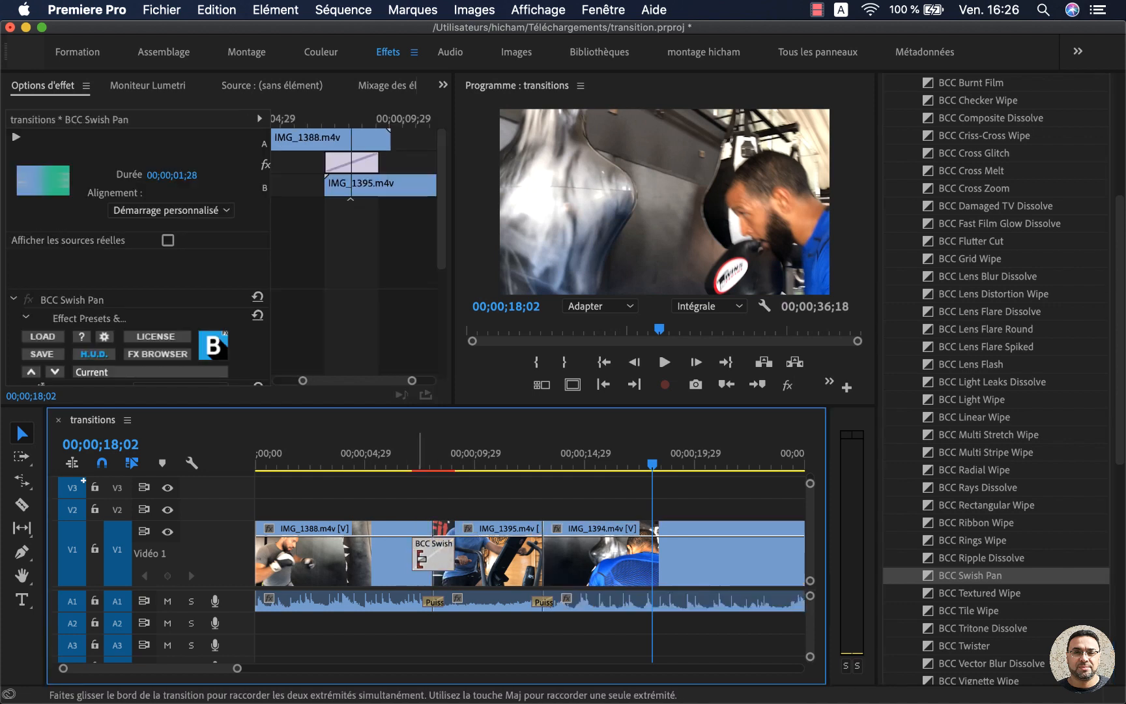
{"action": "mouse_move", "coordinate": [420, 556]}
{"action": "left_mouse_down"}
{"action": "mouse_move", "coordinate": [446, 550]}
{"action": "mouse_move", "coordinate": [428, 563]}
{"action": "left_mouse_up"}
- Play the sequence across the BCC Swish Pan transition to preview it, and return the playhead to 00;00;06;18
{"action": "left_click", "coordinate": [409, 464]}
{"action": "key", "text": "space"}
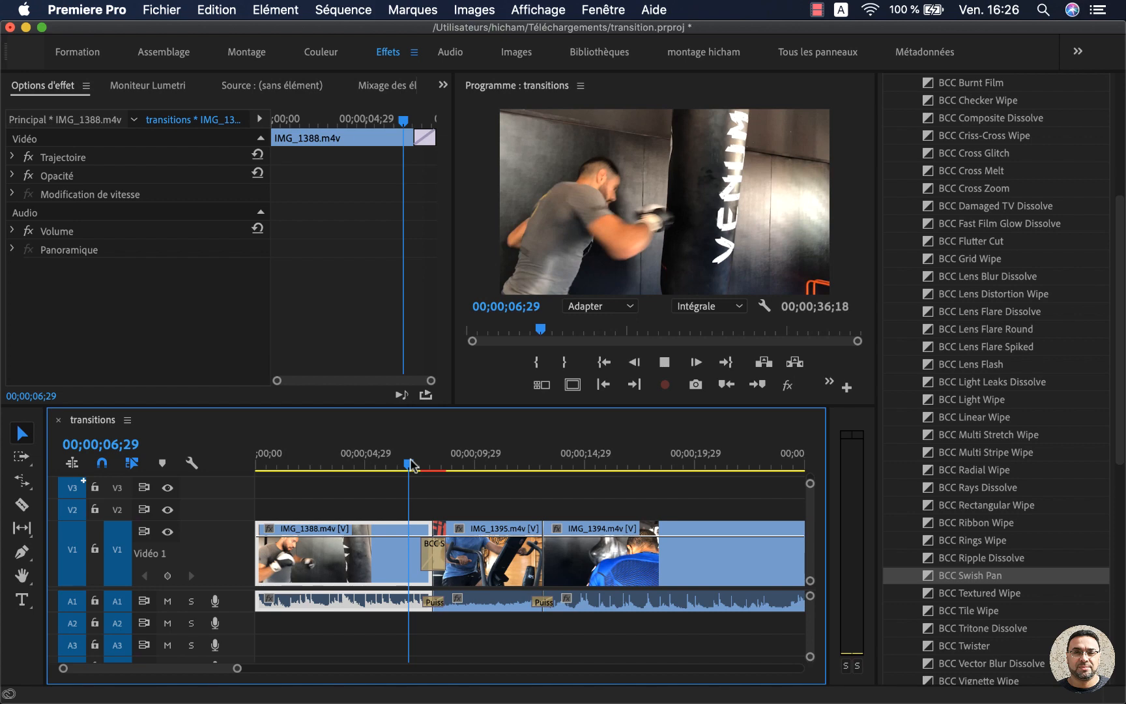
{"action": "key", "text": "space"}
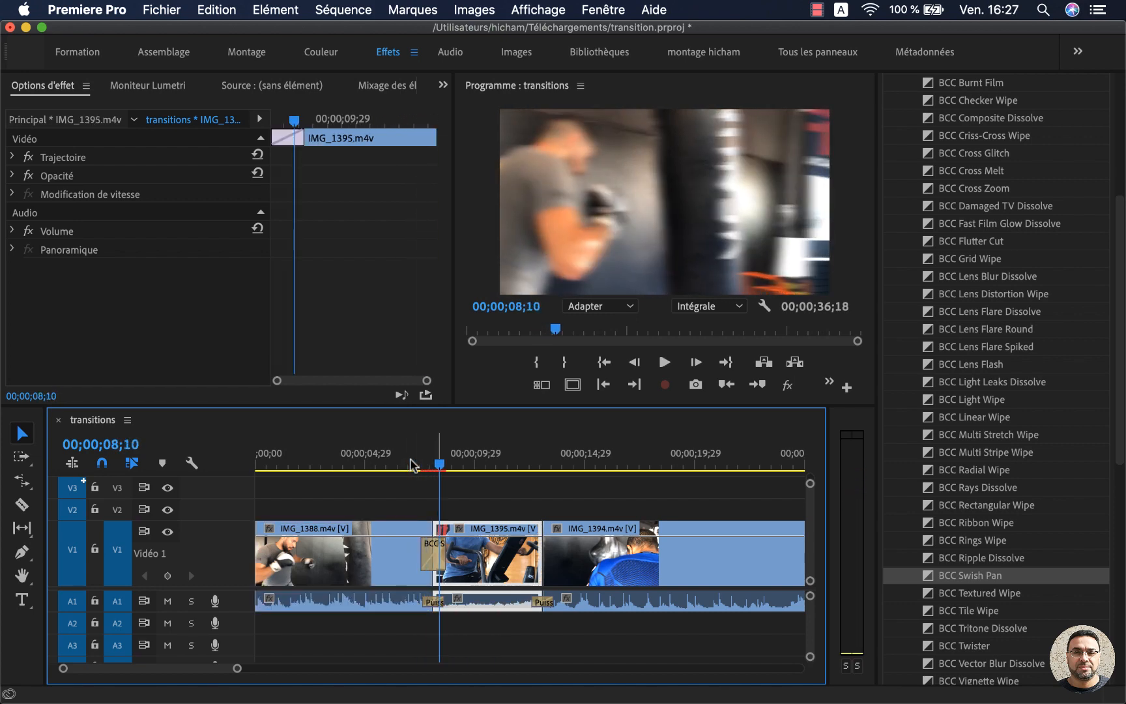
{"action": "left_click", "coordinate": [400, 464]}
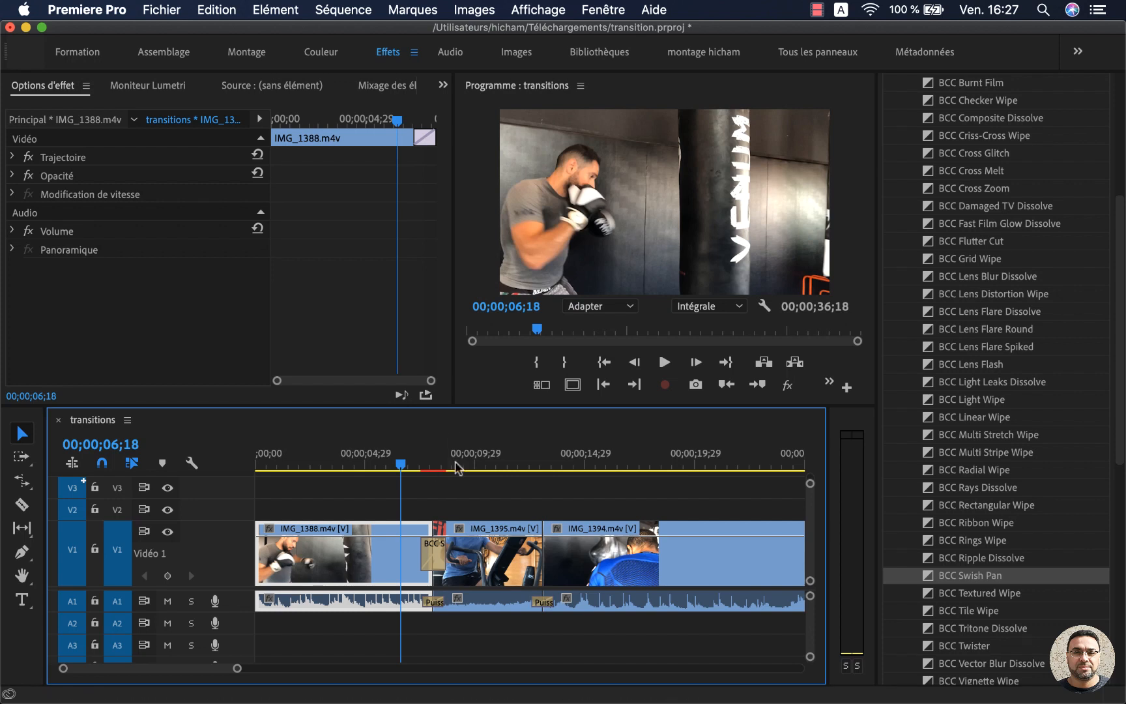
- Set the Program monitor's playback resolution to 1/2 and play the BCC Swish Pan transition from 00;00;07;07
{"action": "left_click", "coordinate": [716, 306]}
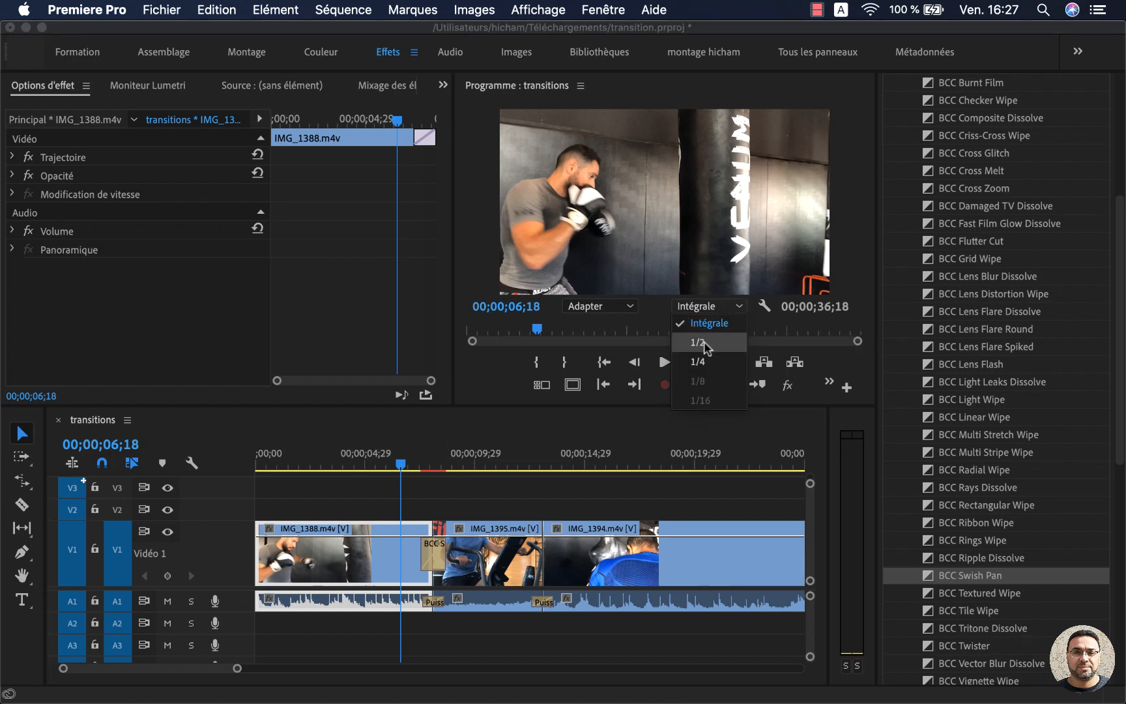
{"action": "left_click", "coordinate": [708, 341]}
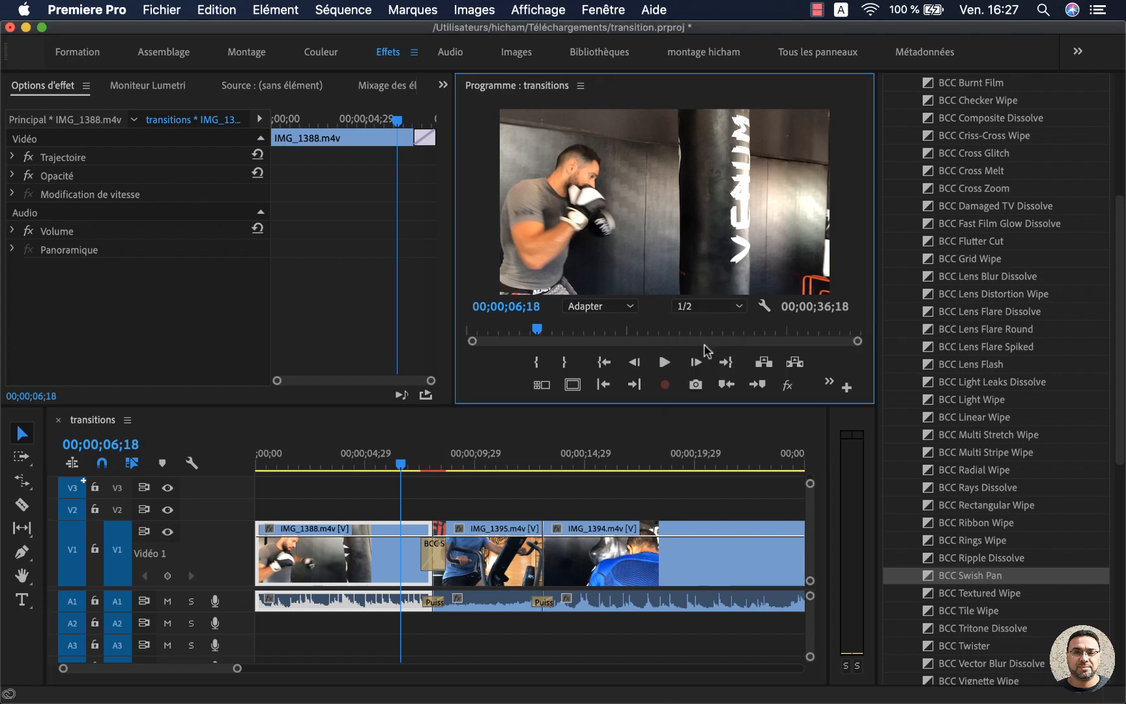
{"action": "left_click", "coordinate": [415, 465]}
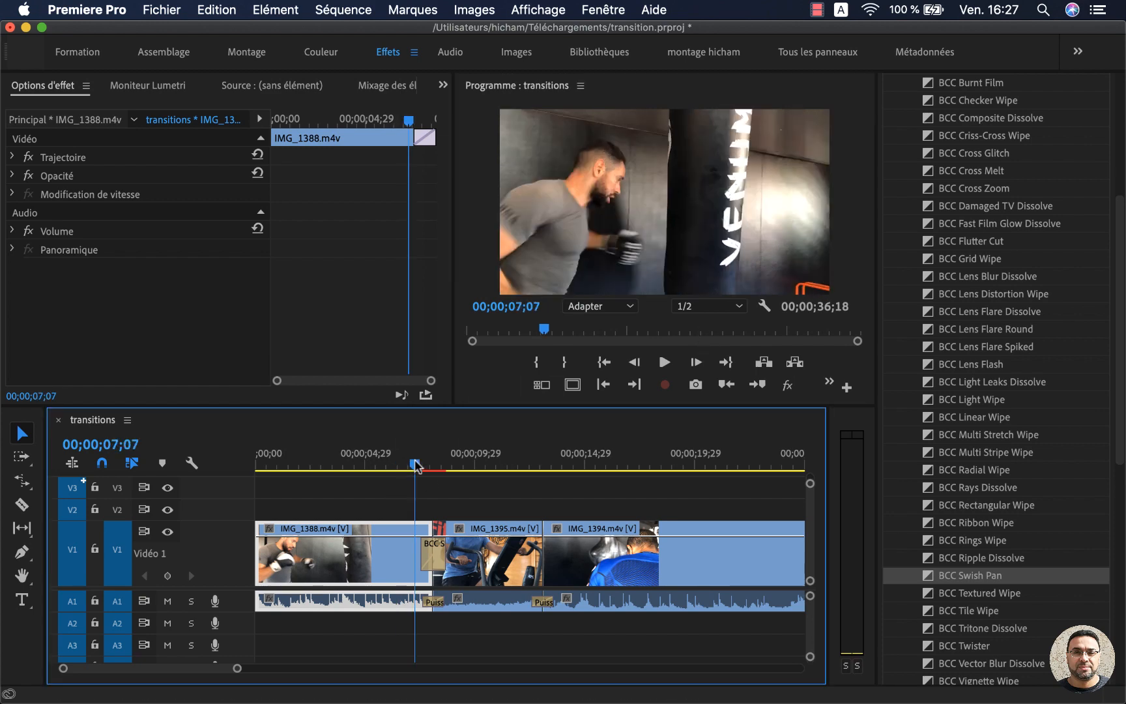
{"action": "key", "text": "space"}
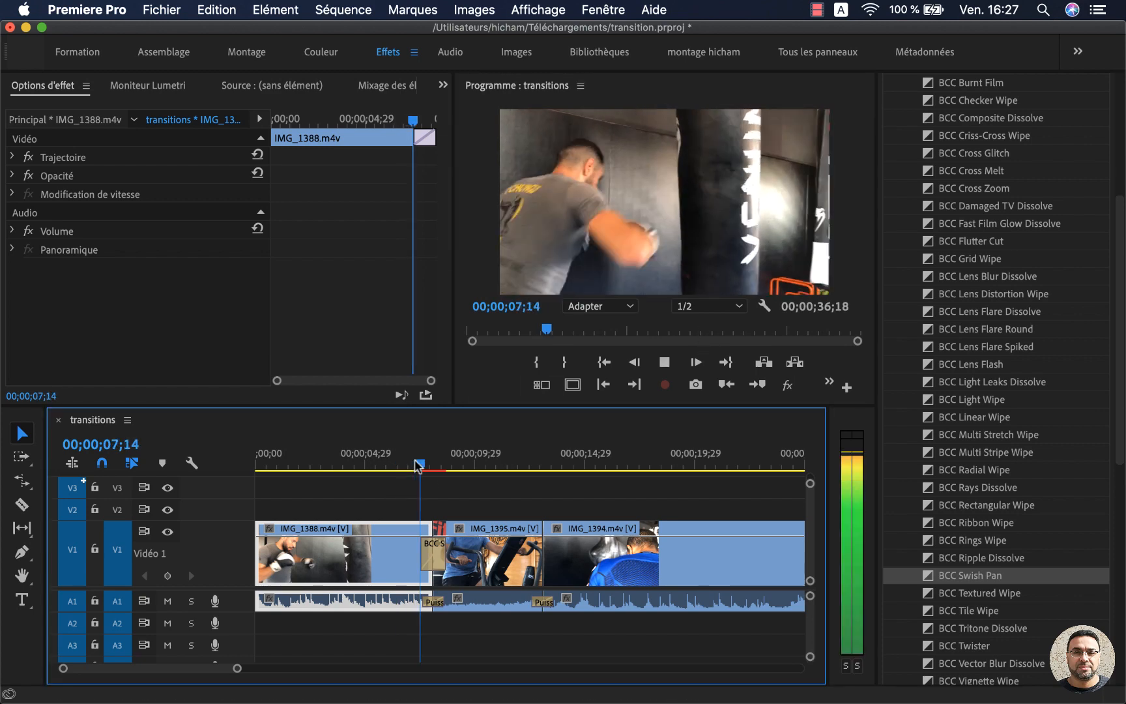
{"action": "key", "text": "space"}
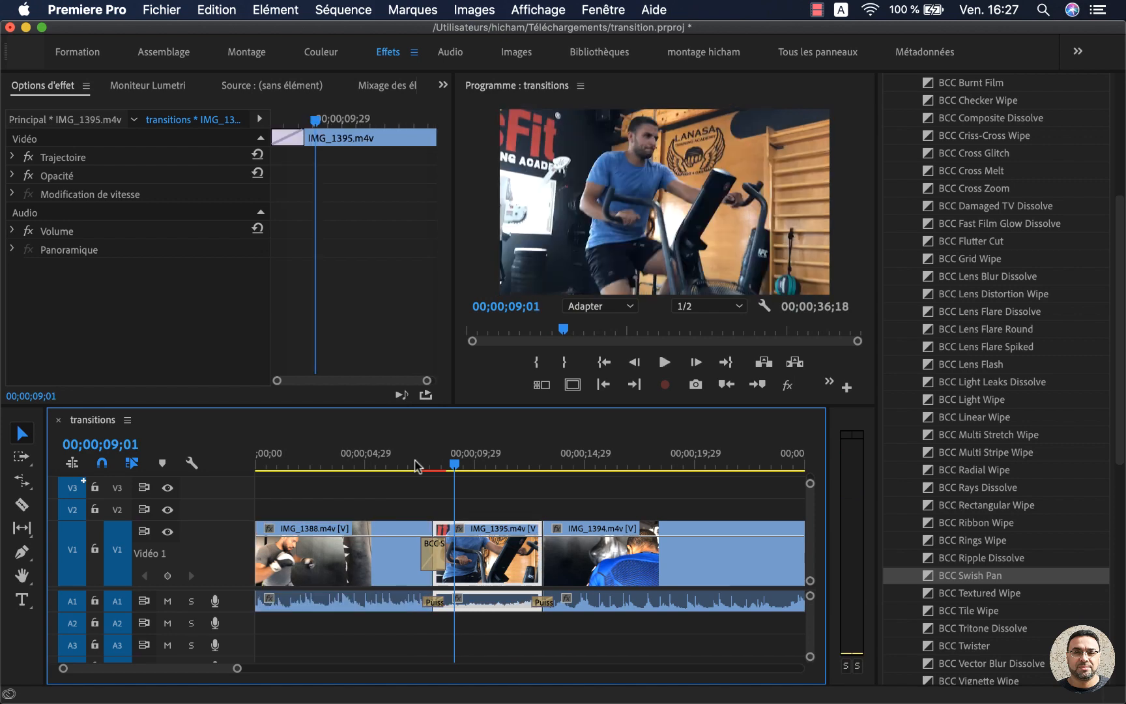
- Mark an in point at 00;00;06;23 and an out point at 00;00;09;06 around the BCC Swish Pan transition and render that range
{"action": "left_click", "coordinate": [407, 461]}
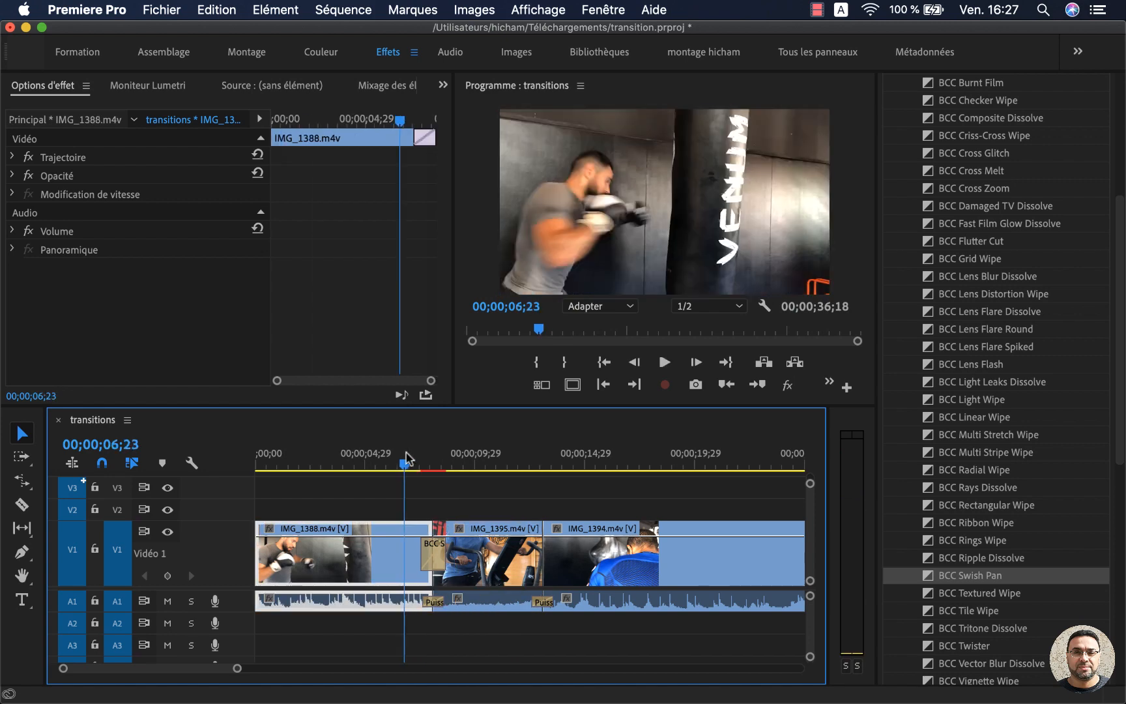
{"action": "key", "text": "i"}
{"action": "left_click", "coordinate": [455, 463]}
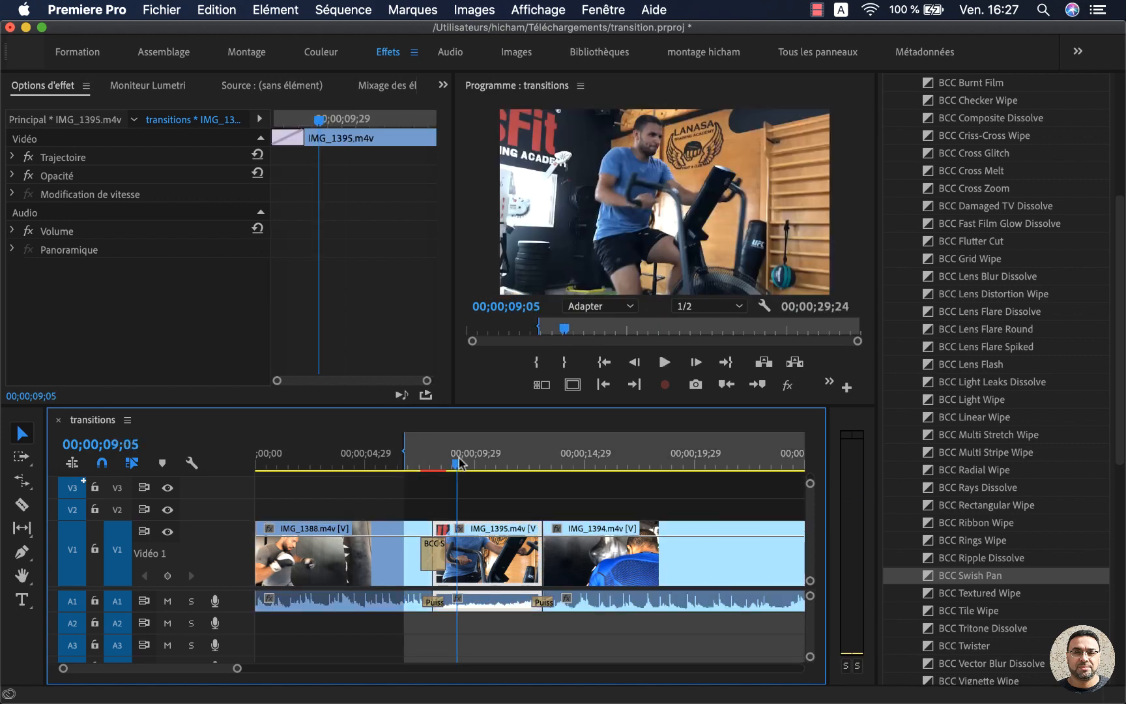
{"action": "key", "text": "o"}
{"action": "key", "text": "Return"}
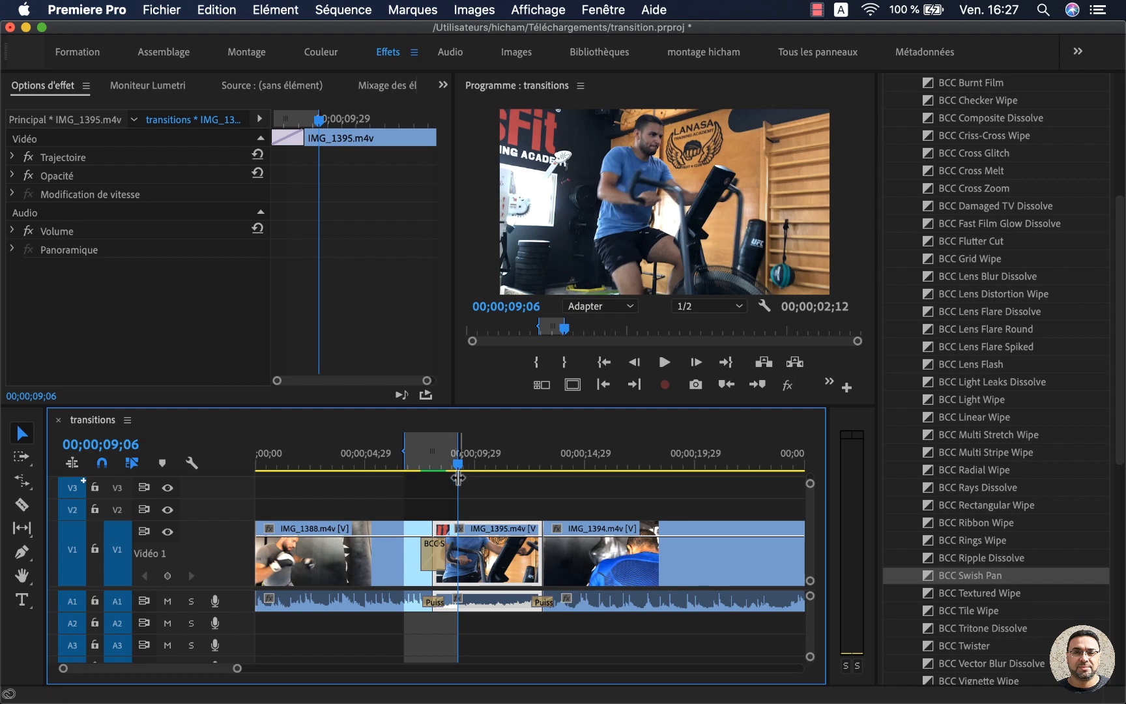
- Play the rendered range from 00;00;06;23 and return the playhead to 00;00;07;02
{"action": "left_click", "coordinate": [406, 452]}
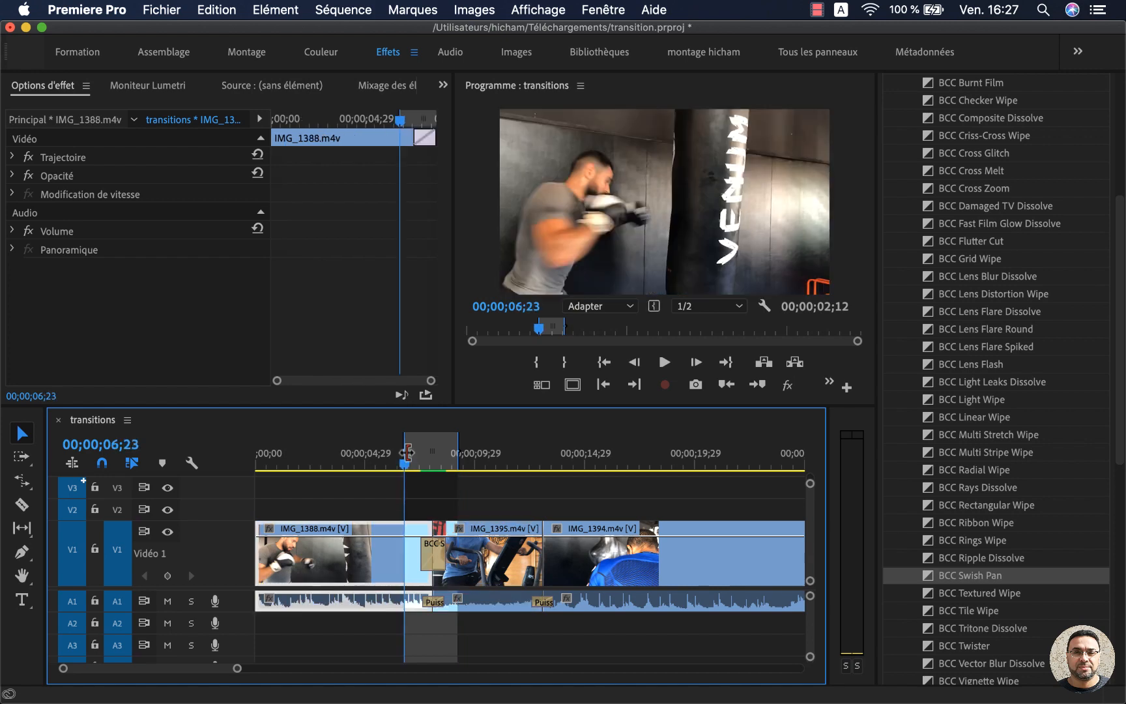
{"action": "key", "text": "space"}
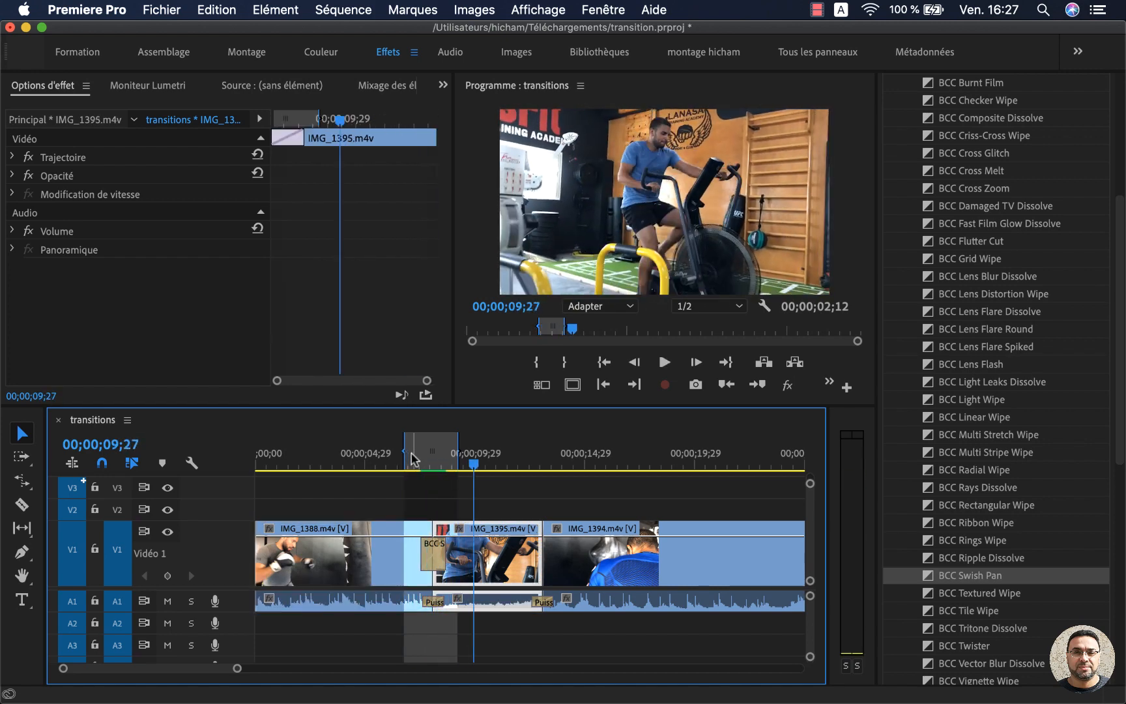
{"action": "left_click", "coordinate": [411, 455]}
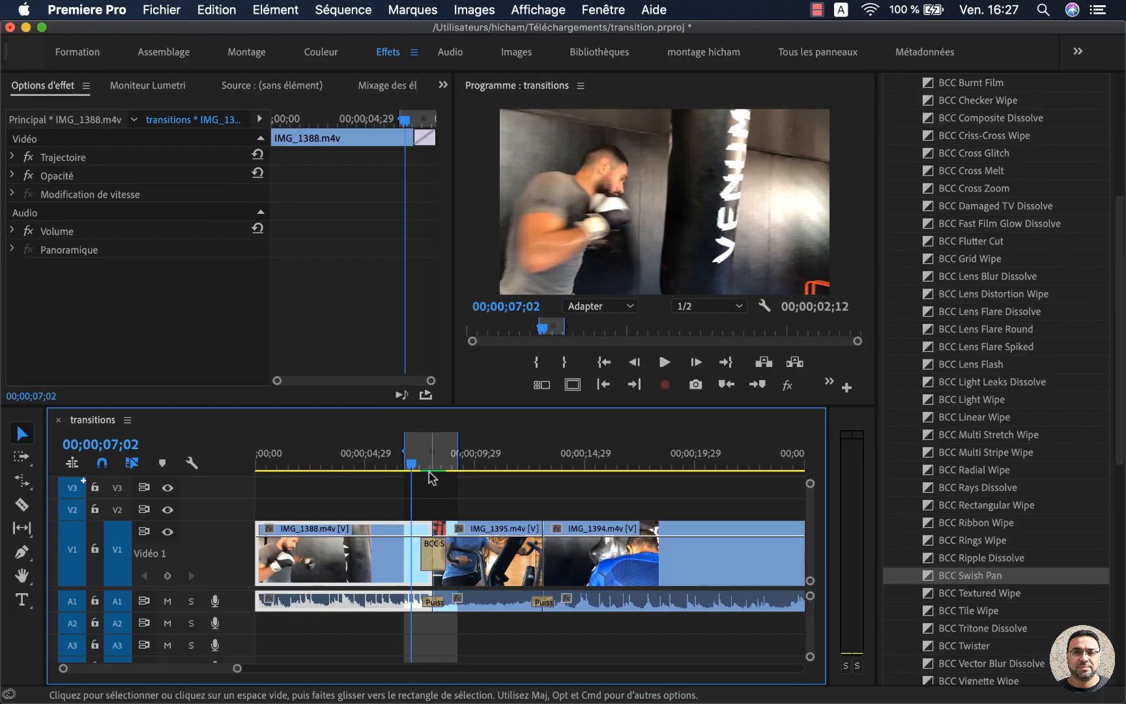
- Load the MotionBlurPushEaseBottom.bsp preset for the BCC Swish Pan transition between IMG_1388.m4v and IMG_1395.m4v
{"action": "left_click", "coordinate": [430, 468]}
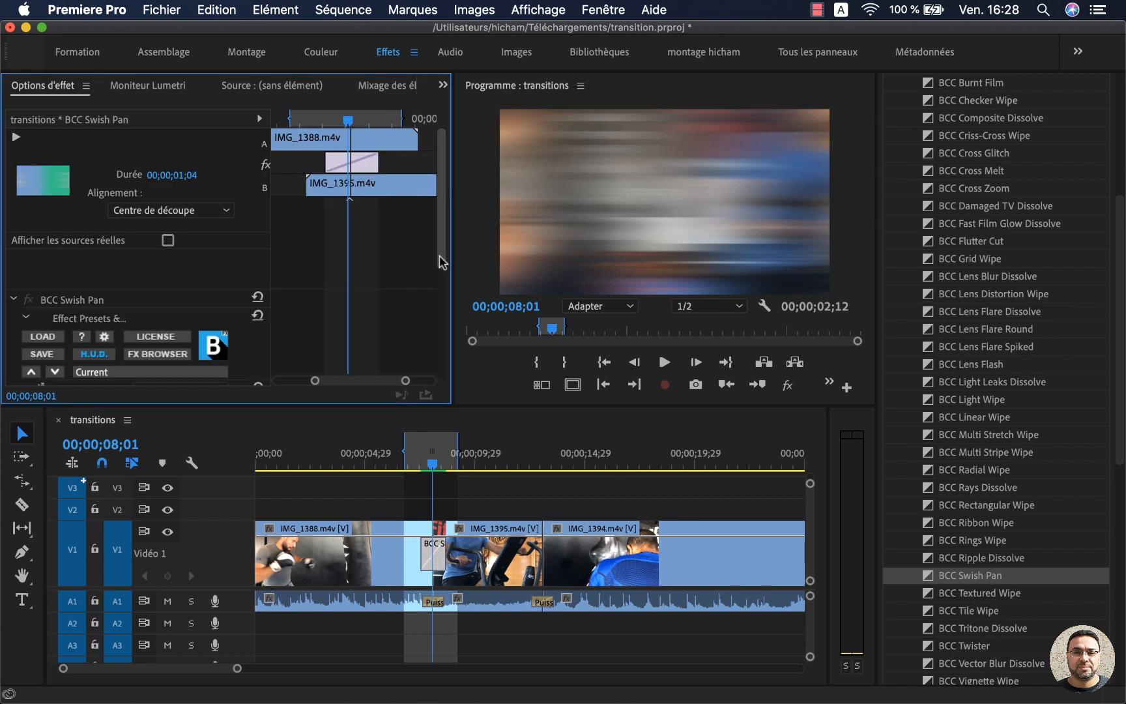
{"action": "scroll", "coordinate": [435, 307], "scroll_direction": "down", "scroll_amount": 5}
{"action": "scroll", "coordinate": [433, 336], "scroll_direction": "up", "scroll_amount": 5}
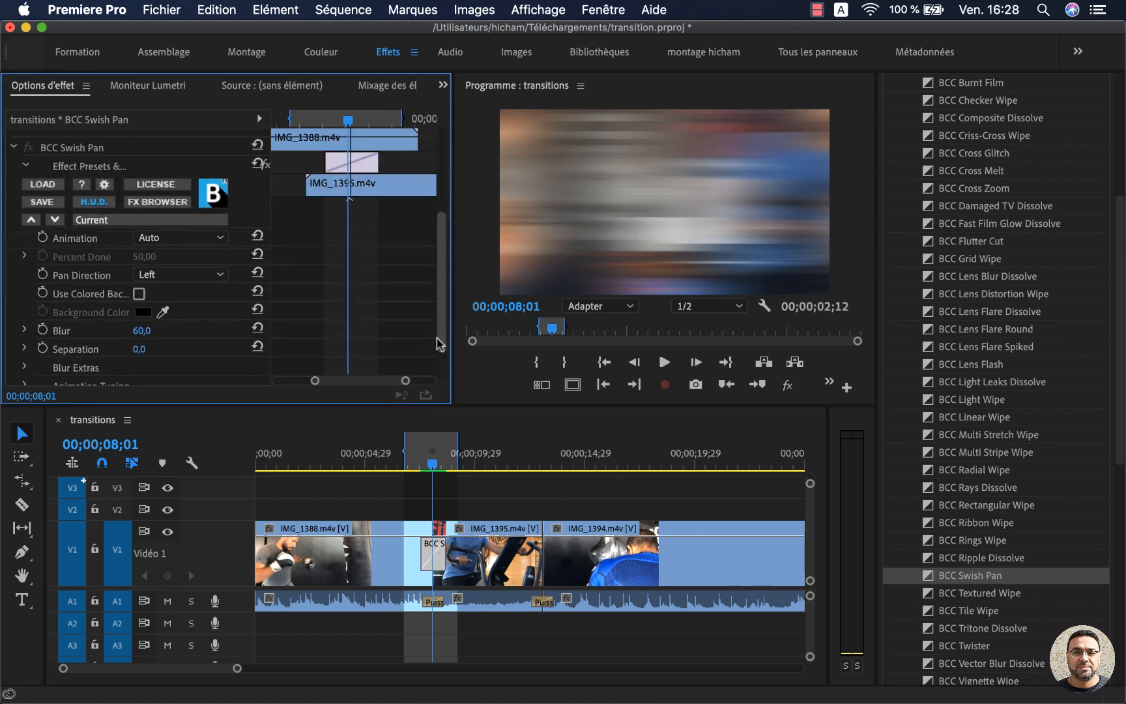
{"action": "scroll", "coordinate": [443, 313], "scroll_direction": "down", "scroll_amount": 5}
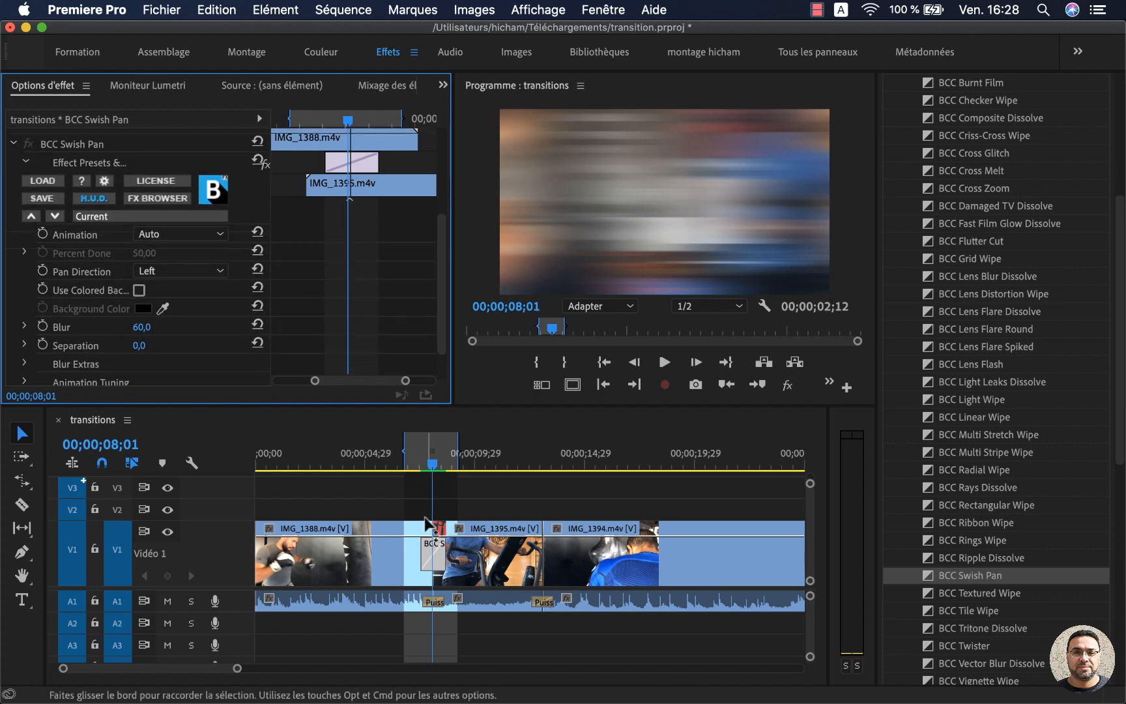
{"action": "left_click", "coordinate": [430, 553]}
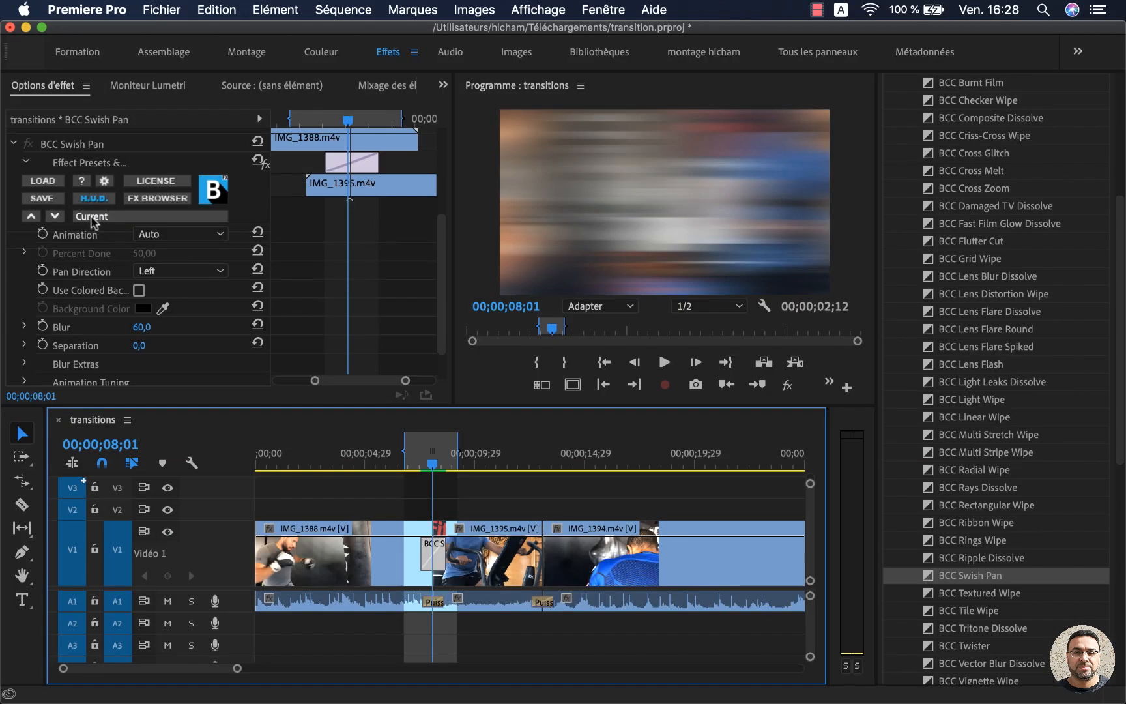
{"action": "left_click", "coordinate": [144, 233]}
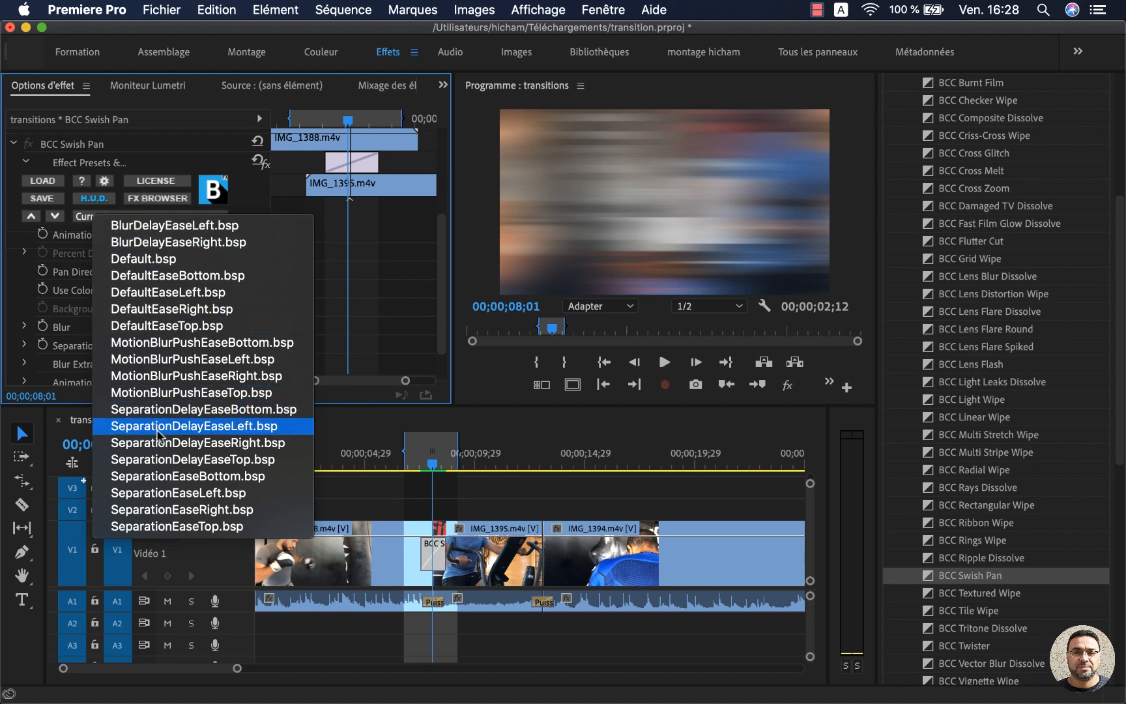
{"action": "left_click", "coordinate": [223, 347]}
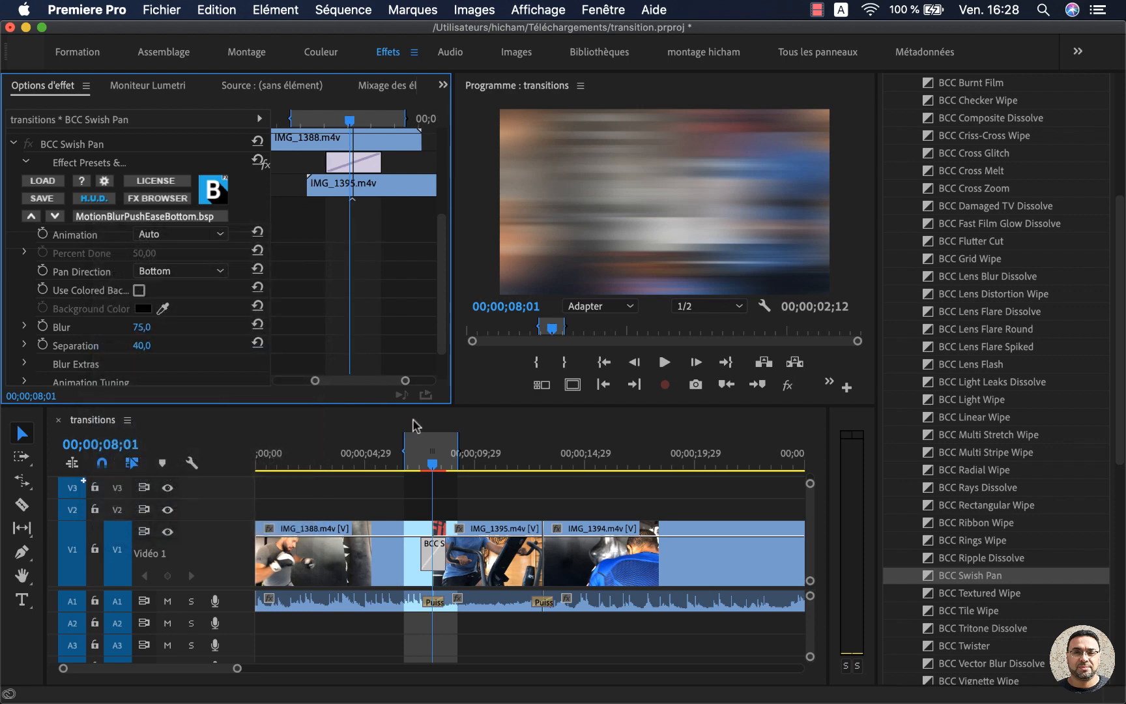
- Play the sequence across the transition to preview the MotionBlurPushEaseBottom.bsp preset
{"action": "left_click", "coordinate": [411, 460]}
{"action": "key", "text": "space"}
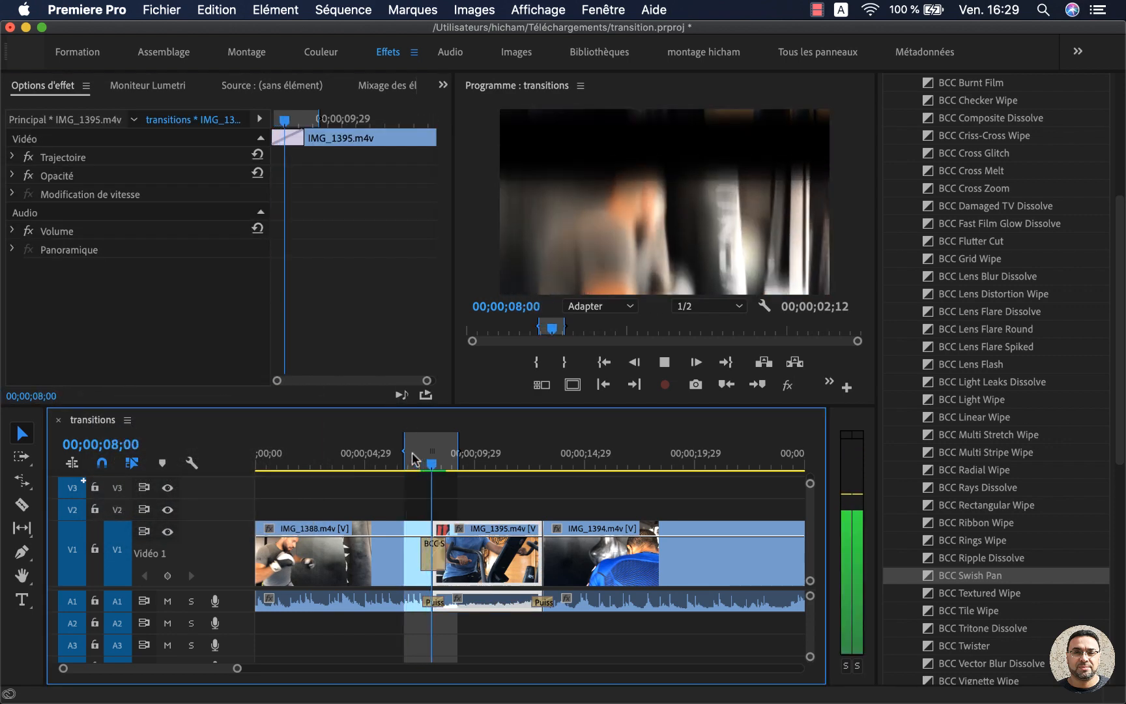
{"action": "left_click", "coordinate": [413, 460]}
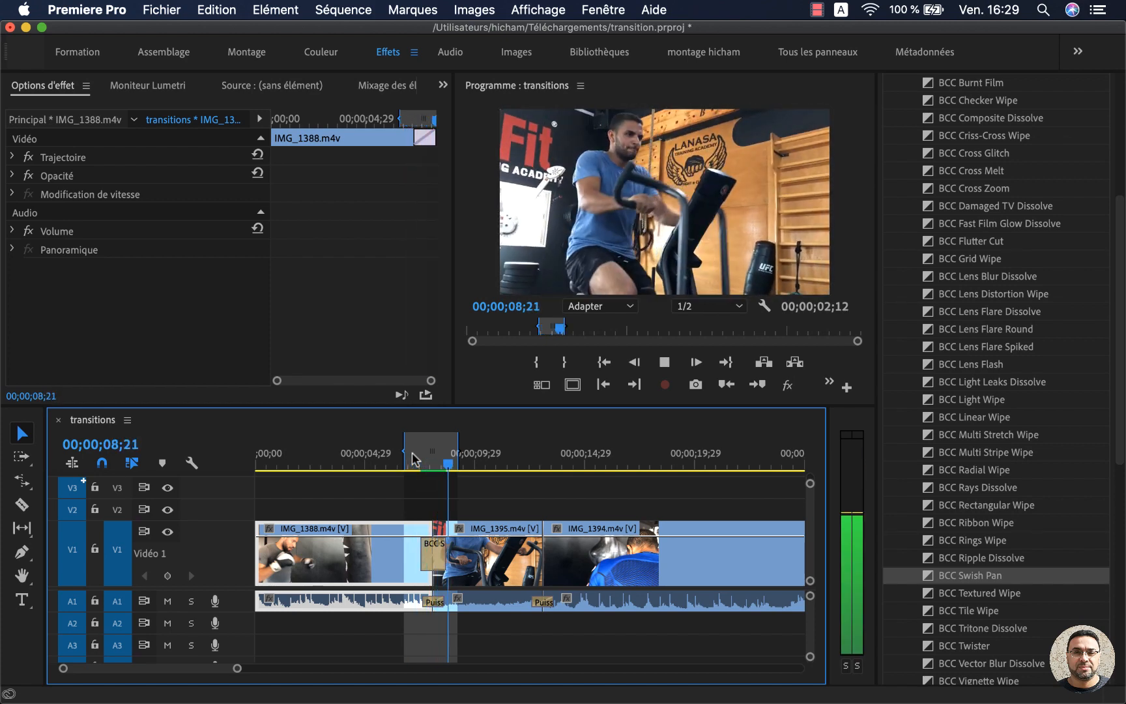
{"action": "key", "text": "space"}
- Look through the available BCC transitions and the preset list of the BCC Swish Pan transition
{"action": "left_click", "coordinate": [445, 550]}
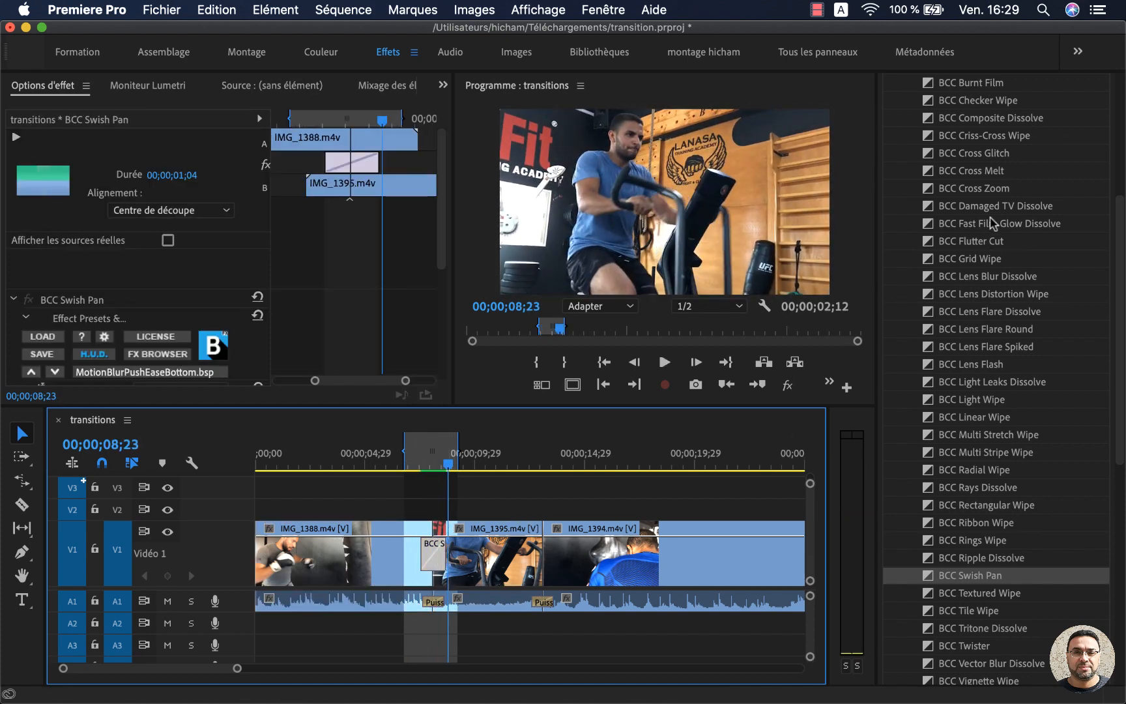
{"action": "scroll", "coordinate": [981, 183], "scroll_direction": "up", "scroll_amount": 3}
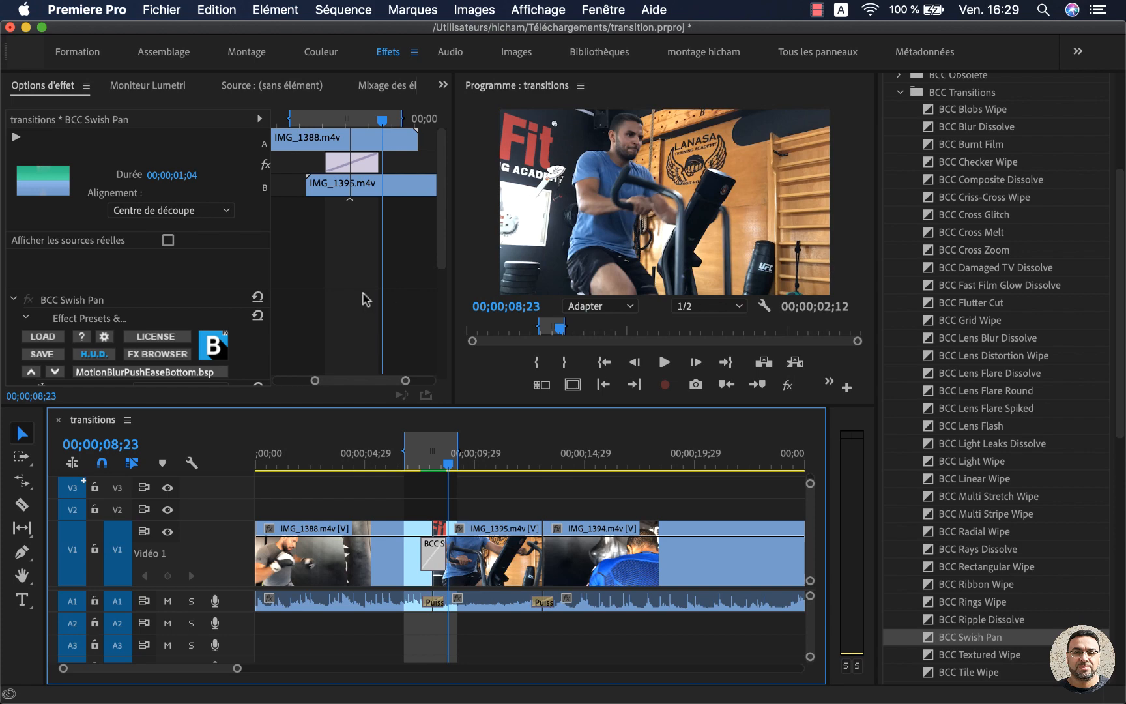
{"action": "scroll", "coordinate": [184, 268], "scroll_direction": "down", "scroll_amount": 2}
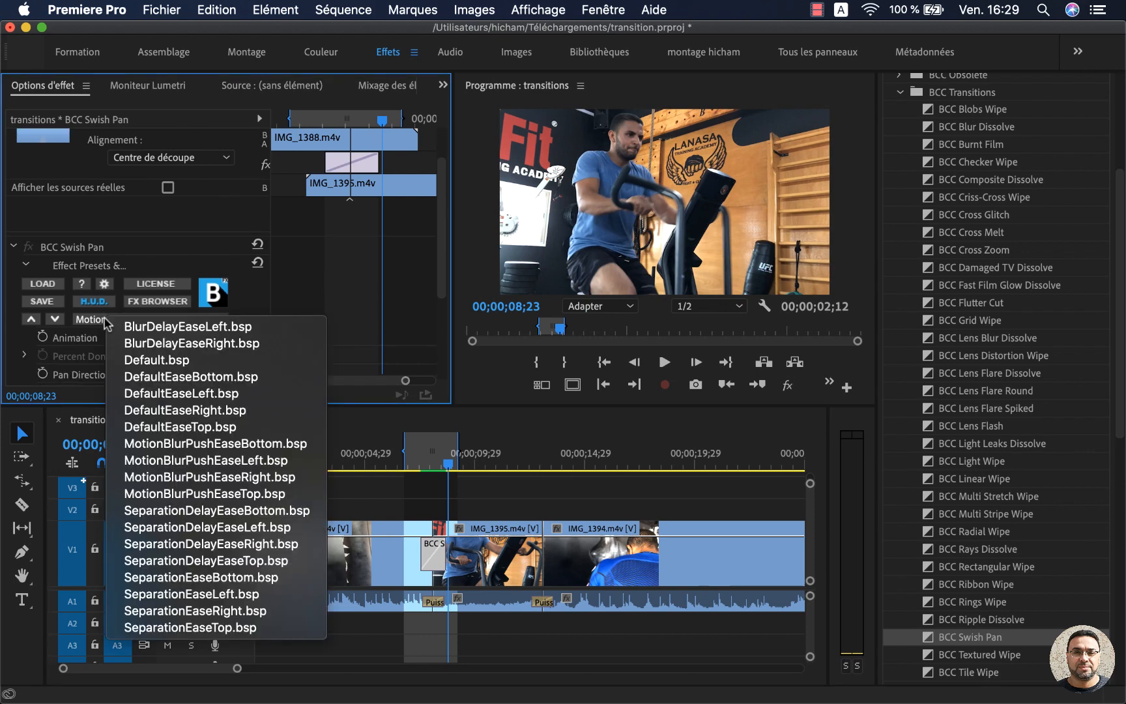
{"action": "left_click", "coordinate": [104, 319]}
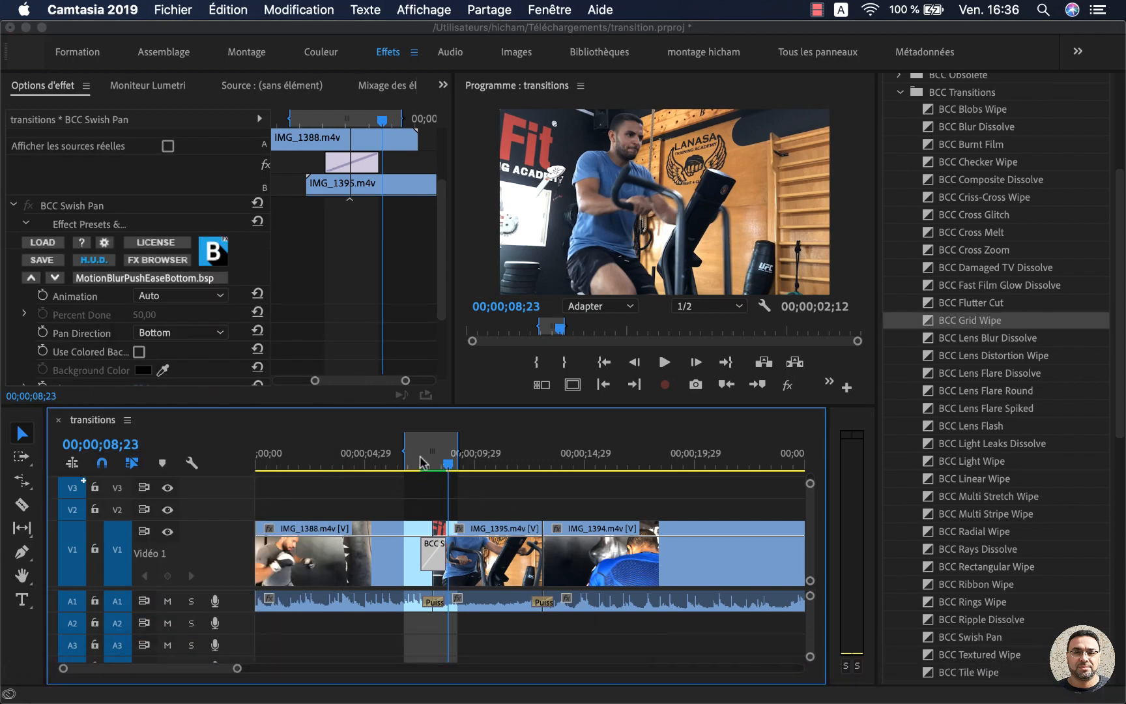
- Clear the in and out points of the transitions sequence
{"action": "right_click", "coordinate": [421, 461]}
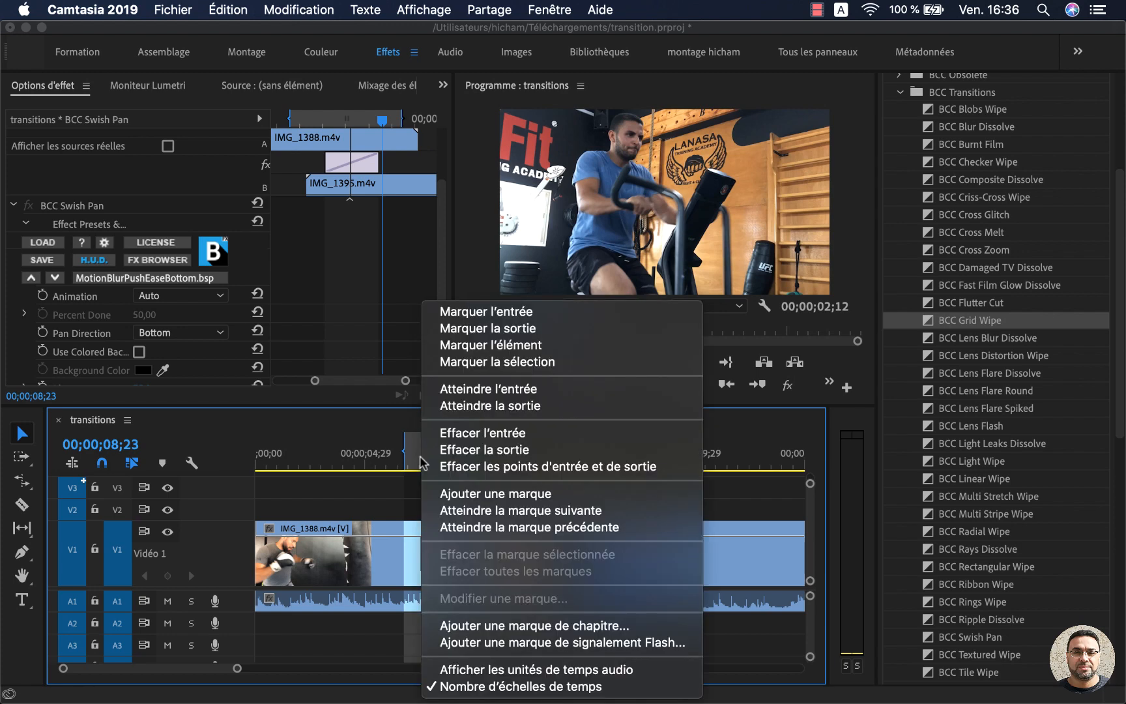
{"action": "left_click", "coordinate": [529, 466]}
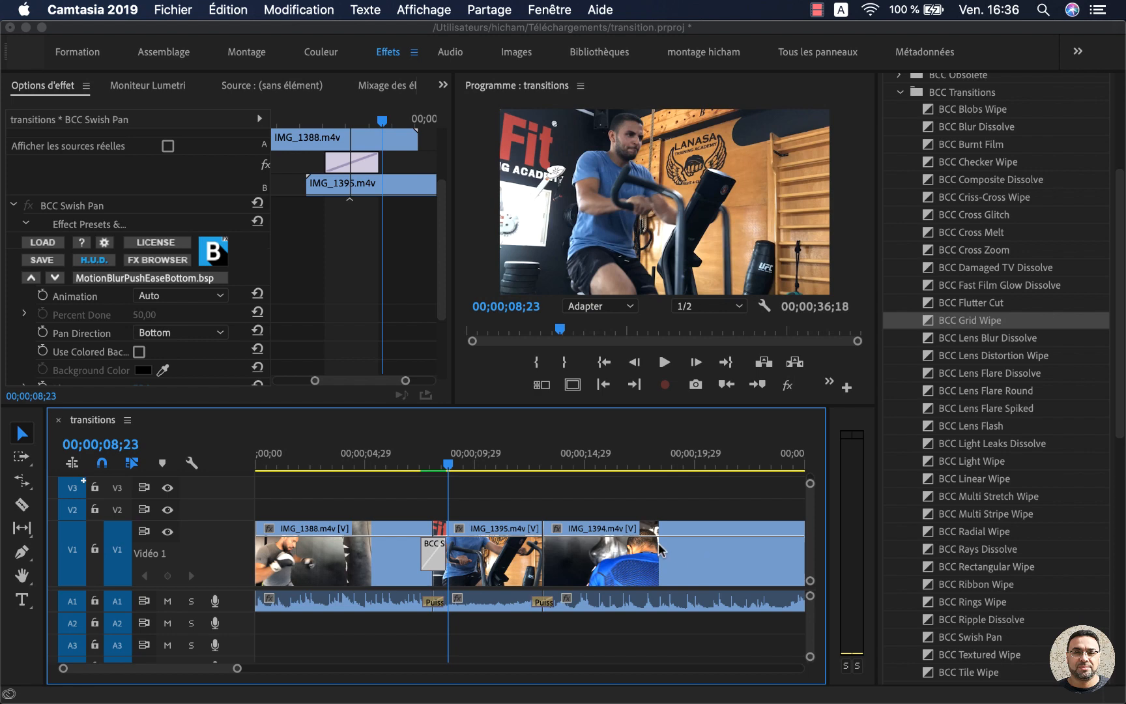
- Switch to Finder, open the GLITCH TRANSITIONS folder, and preview VPP_B15.mov and VPP_B29.mov
{"action": "key", "text": "super+Tab"}
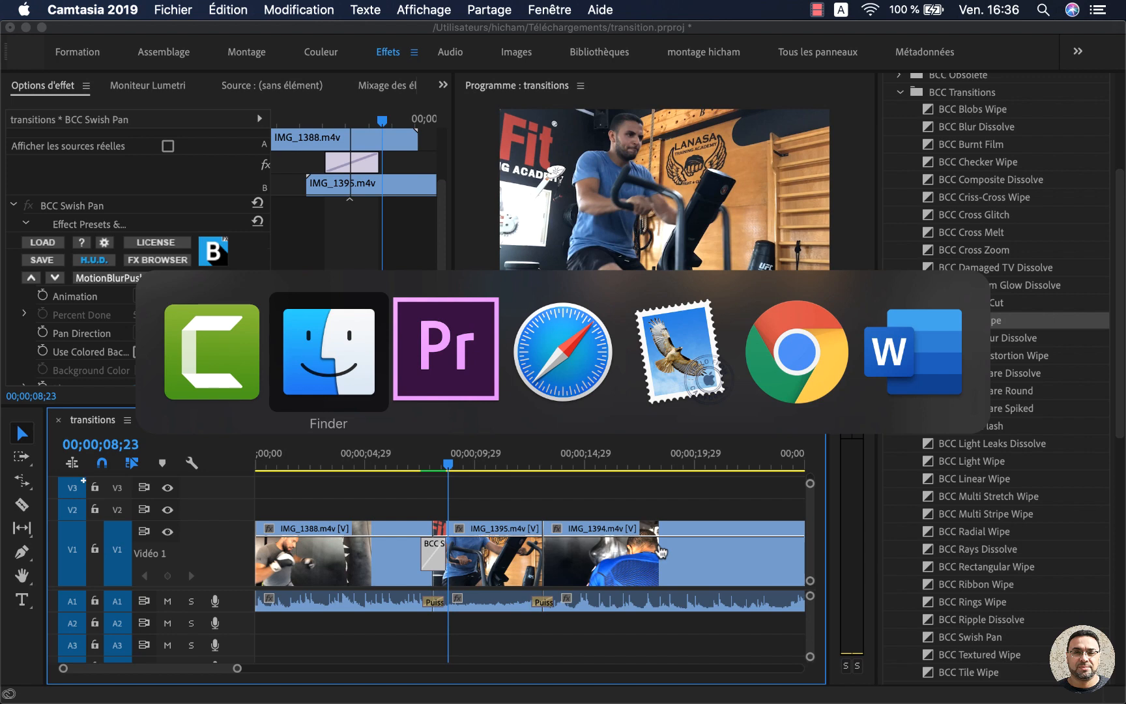
{"action": "key", "text": "super+Tab"}
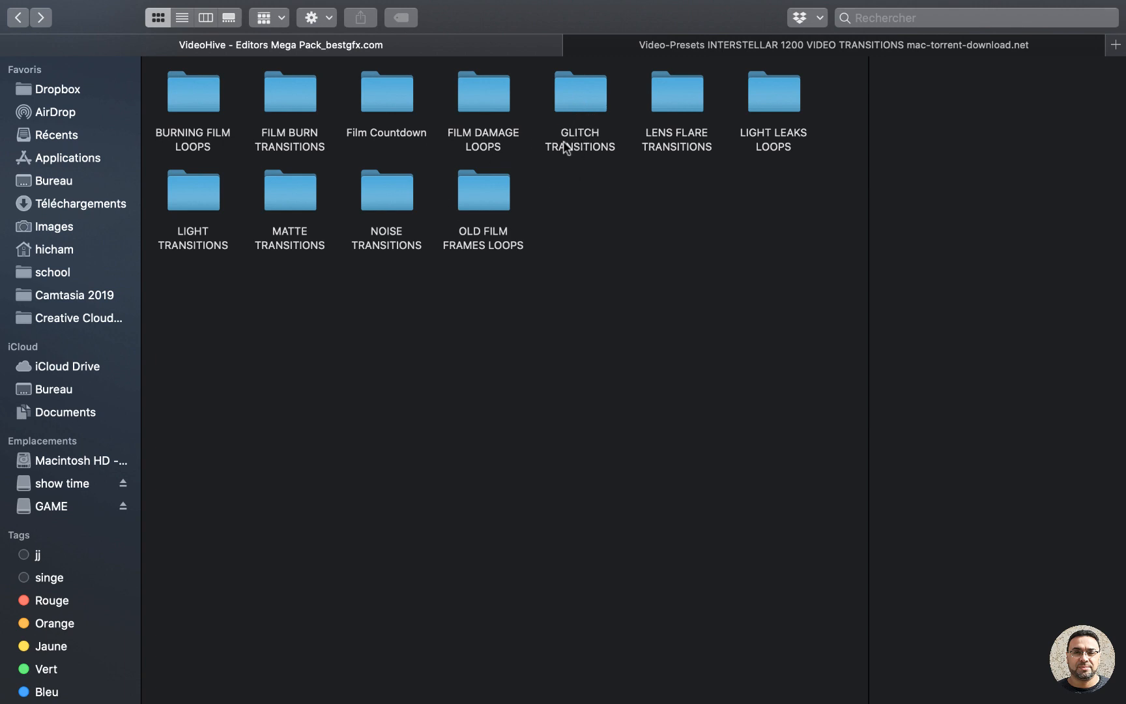
{"action": "double_click", "coordinate": [578, 115]}
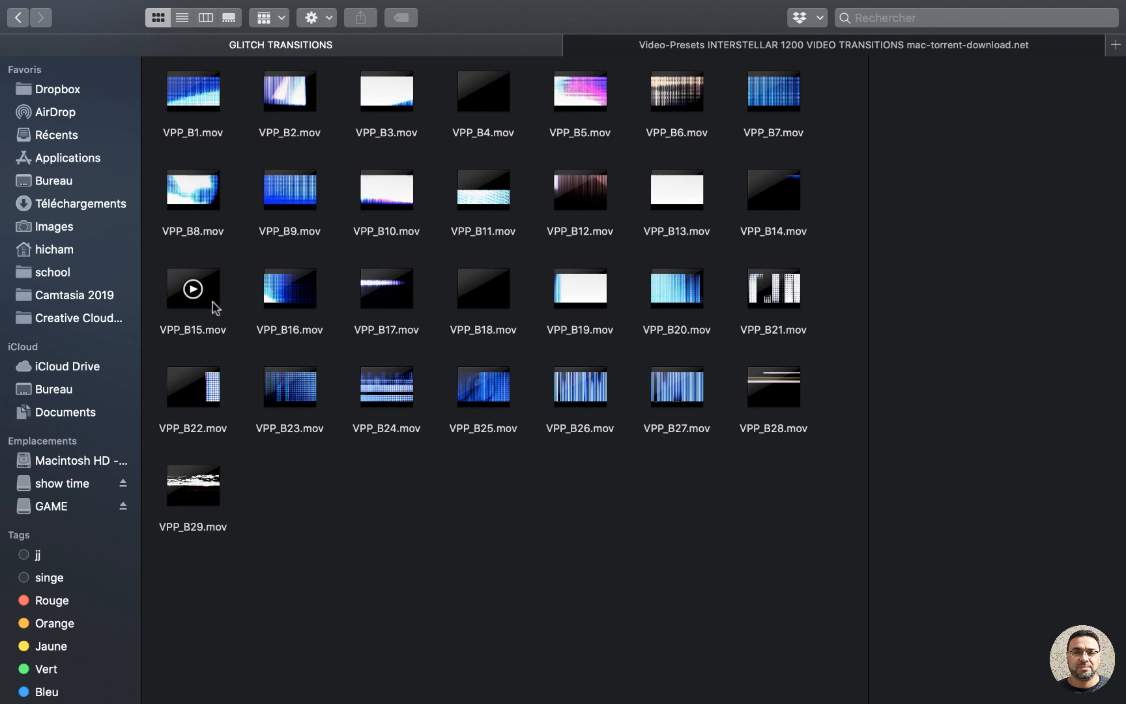
{"action": "left_click", "coordinate": [214, 306]}
{"action": "left_click", "coordinate": [996, 224]}
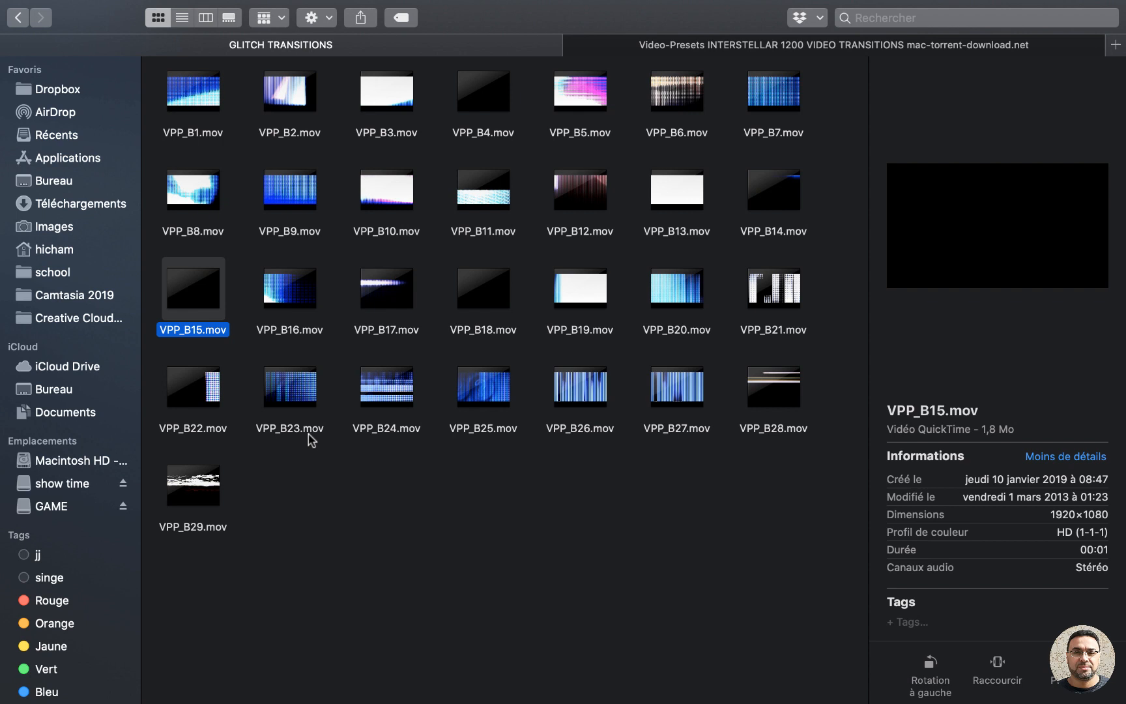
{"action": "left_click", "coordinate": [215, 498]}
{"action": "left_click", "coordinate": [997, 225]}
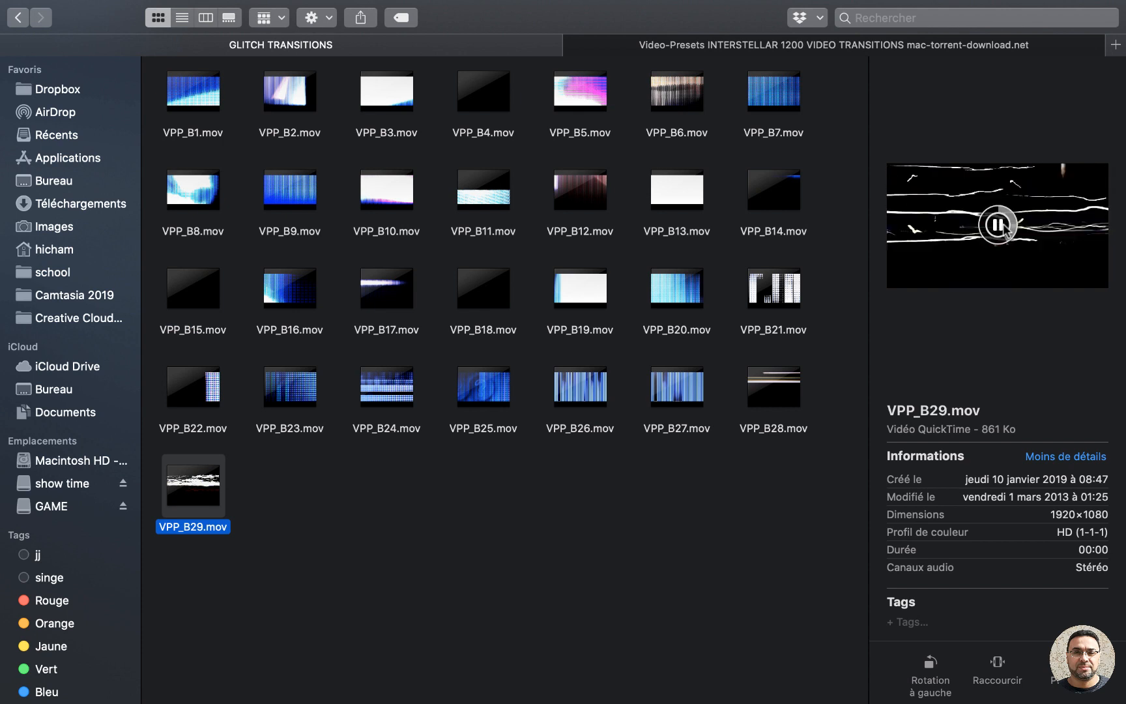
- Place VPP_B29.mov from Finder on track V2 above IMG_1395.m4v in Premiere Pro, starting at about 00;00;12;03, and select it
{"action": "mouse_move", "coordinate": [186, 520]}
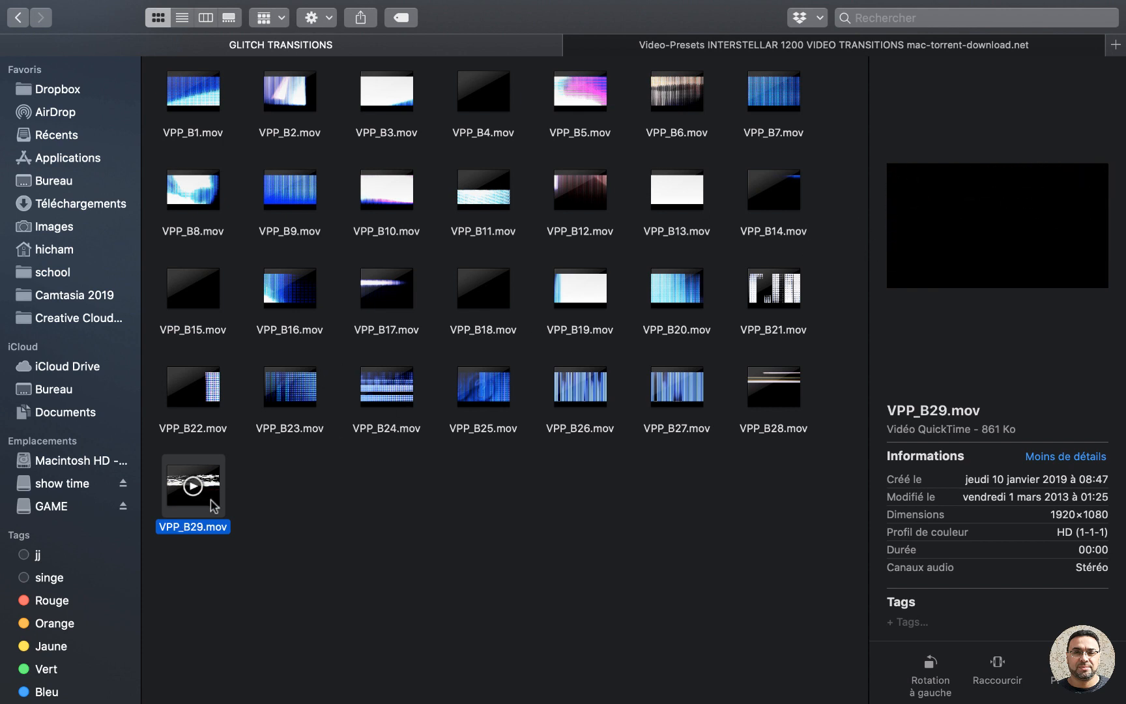
{"action": "left_click_drag", "start_coordinate": [211, 505], "coordinate": [290, 518]}
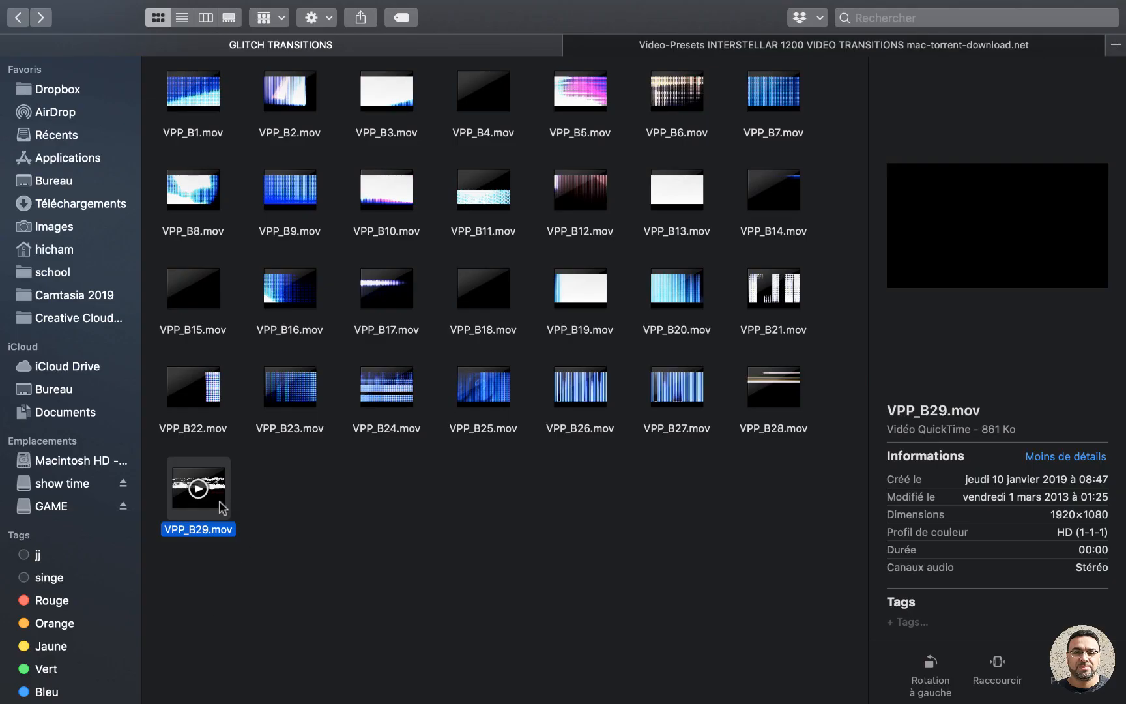
{"action": "left_click_drag", "start_coordinate": [222, 507], "coordinate": [526, 507]}
{"action": "key", "text": "super+Tab"}
{"action": "key", "text": "super+Tab"}
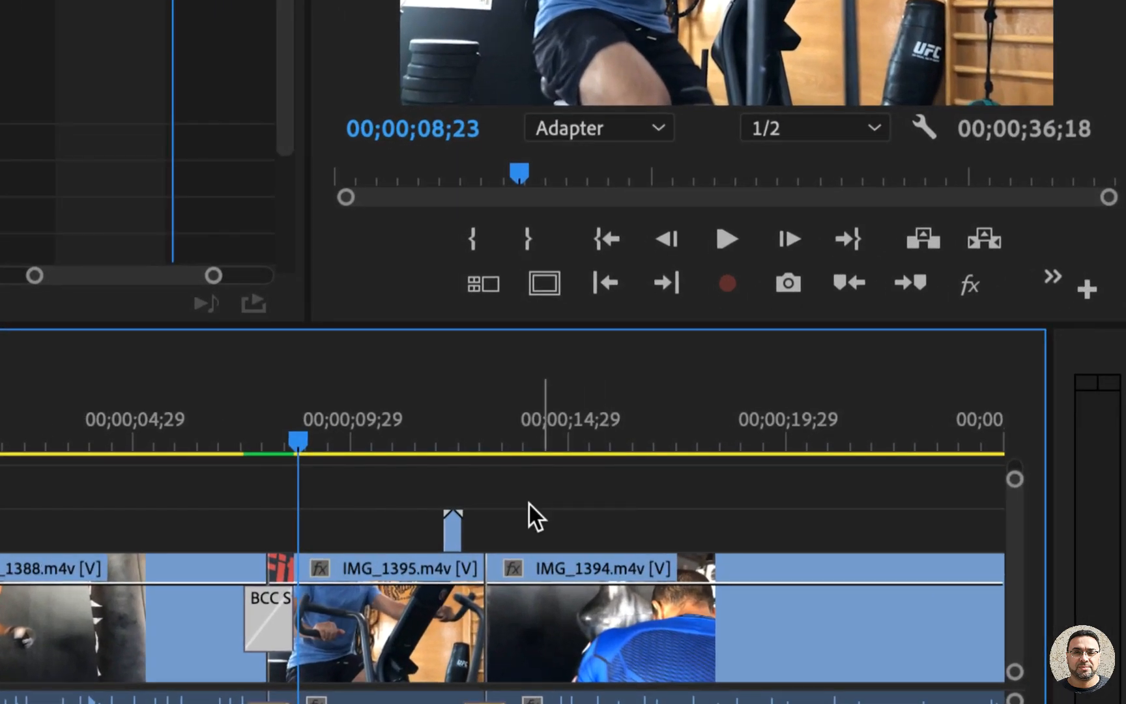
{"action": "left_click", "coordinate": [485, 524]}
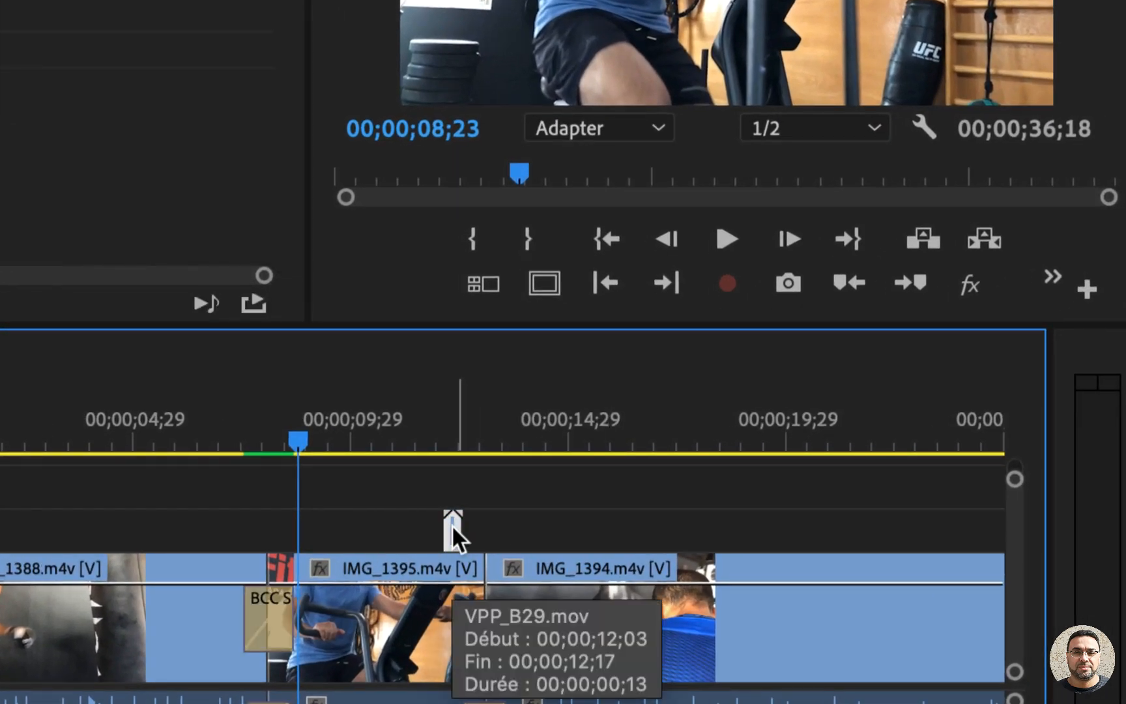
{"action": "key", "text": "="}
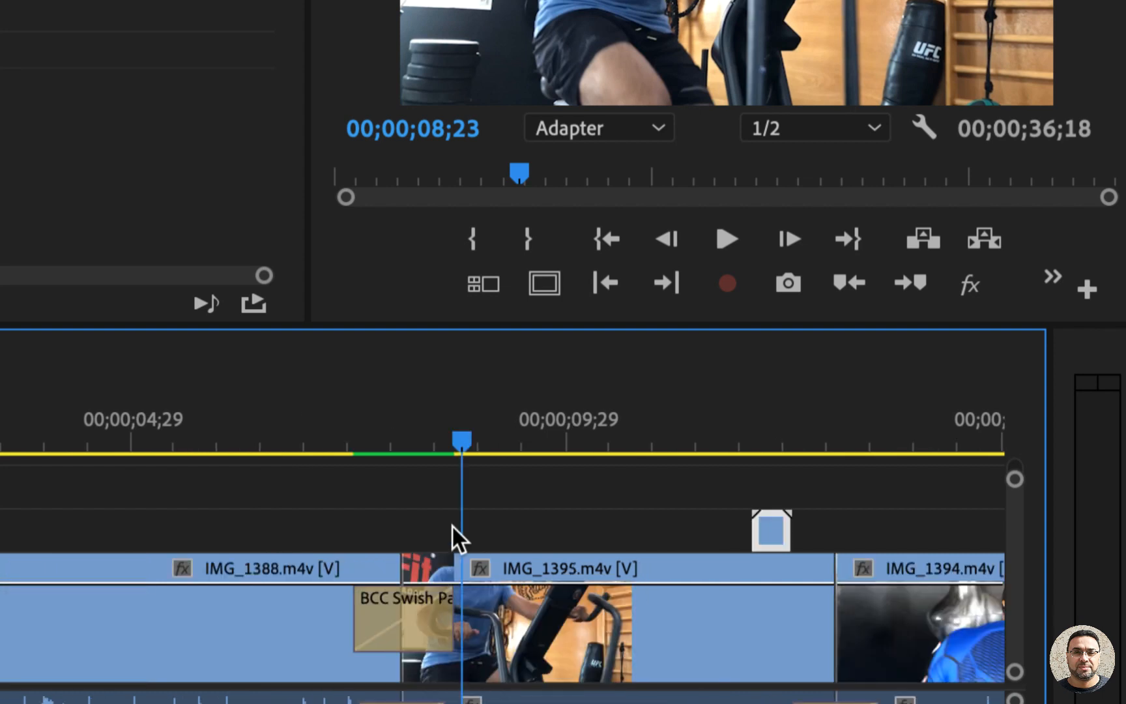
- Move VPP_B29.mov on track V2 so it straddles the cut between IMG_1395.m4v and IMG_1394.m4v, starting at 00;00;12;25
{"action": "scroll", "coordinate": [572, 547], "scroll_direction": "right", "scroll_amount": 5}
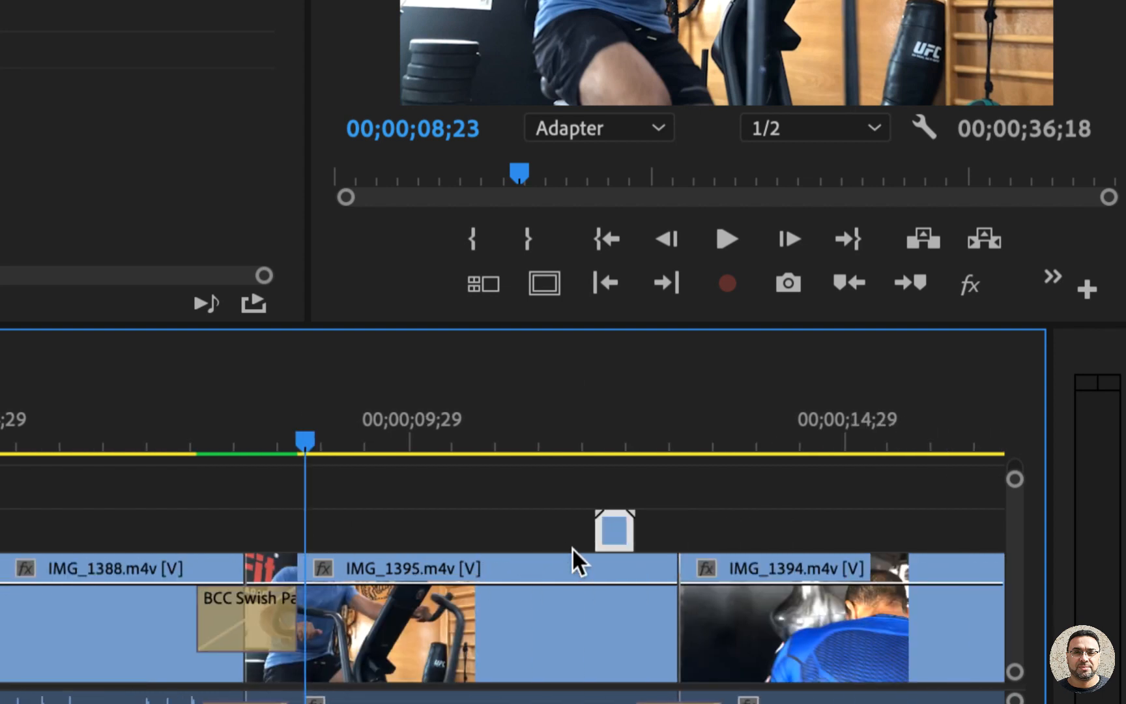
{"action": "key", "text": "="}
{"action": "scroll", "coordinate": [572, 547], "scroll_direction": "right", "scroll_amount": 8}
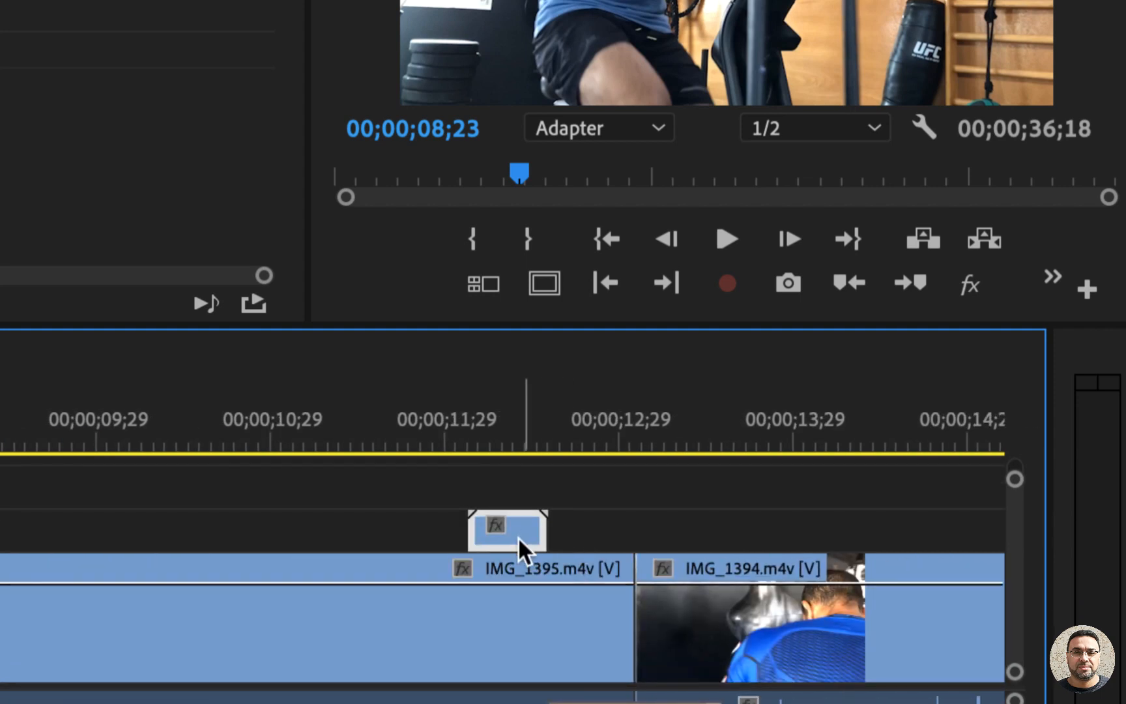
{"action": "left_click_drag", "start_coordinate": [516, 534], "coordinate": [638, 536]}
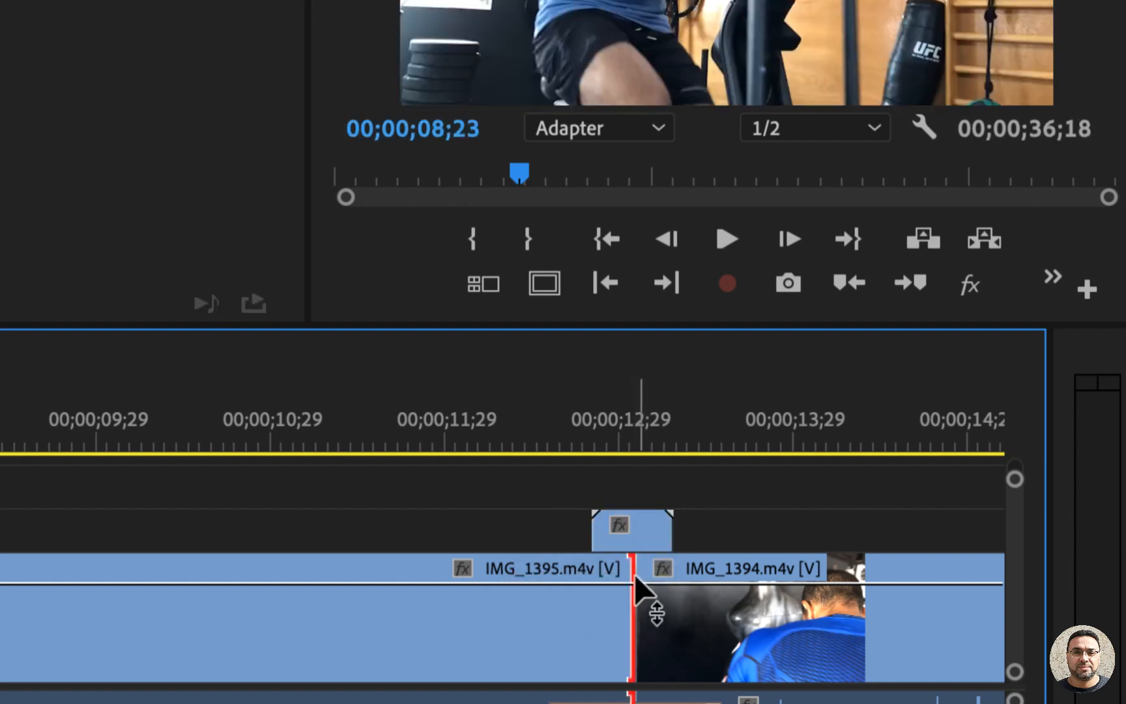
{"action": "left_click", "coordinate": [596, 620]}
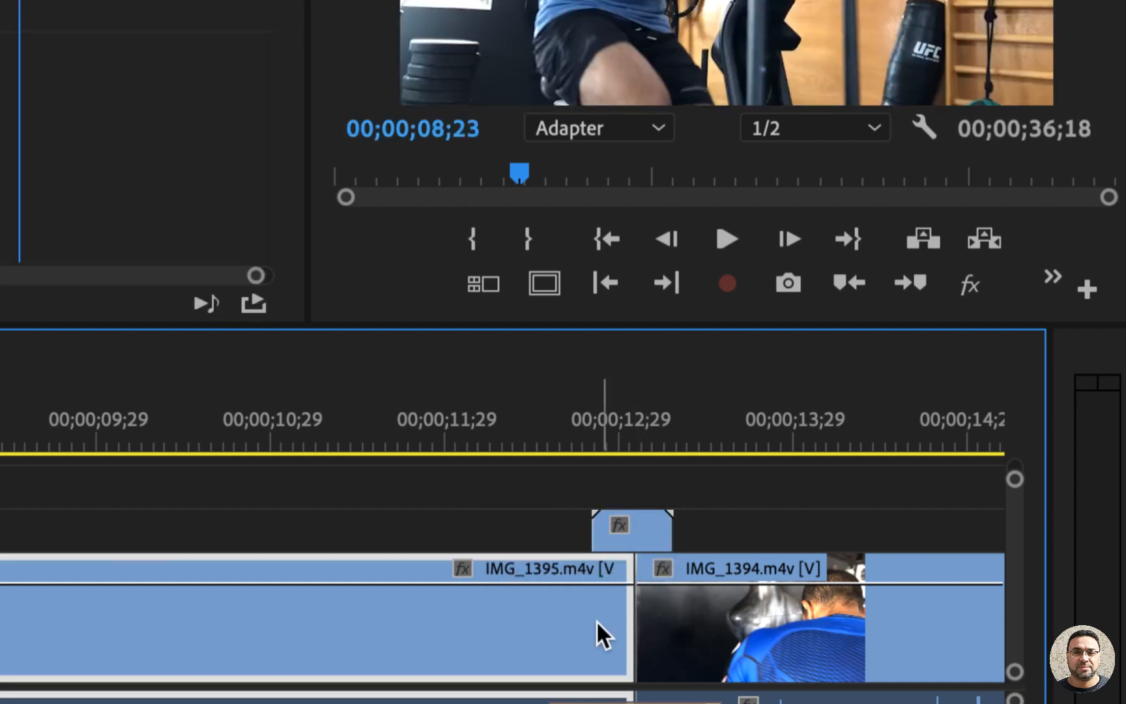
{"action": "left_click", "coordinate": [660, 612]}
{"action": "left_click", "coordinate": [632, 531]}
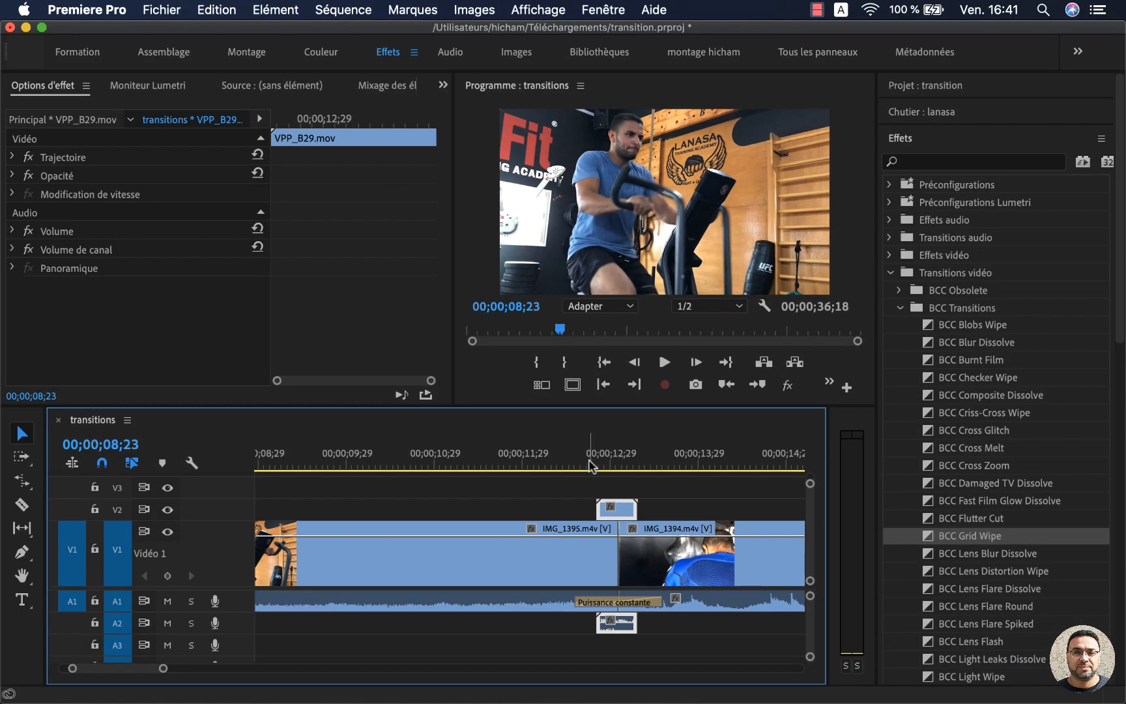
- Add a clip marker to VPP_B29.mov at its fullest glitch frame, 00;00;13;03, and align that marker with the cut below
{"action": "left_click", "coordinate": [590, 464]}
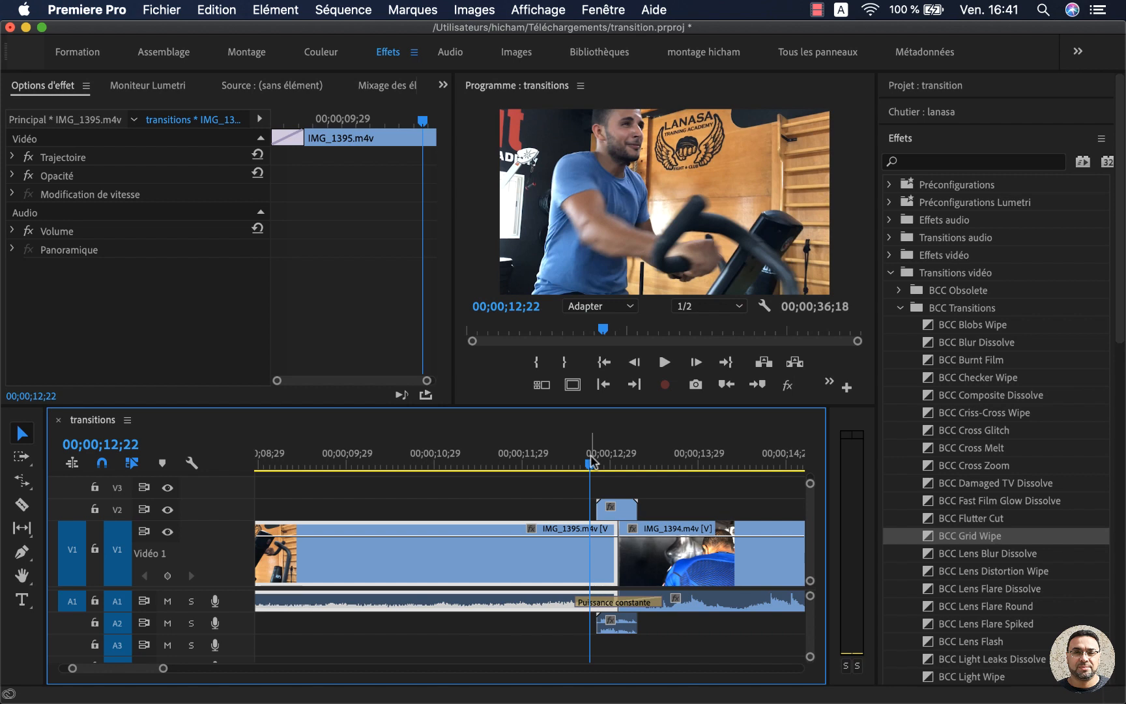
{"action": "left_click_drag", "start_coordinate": [590, 464], "coordinate": [621, 464]}
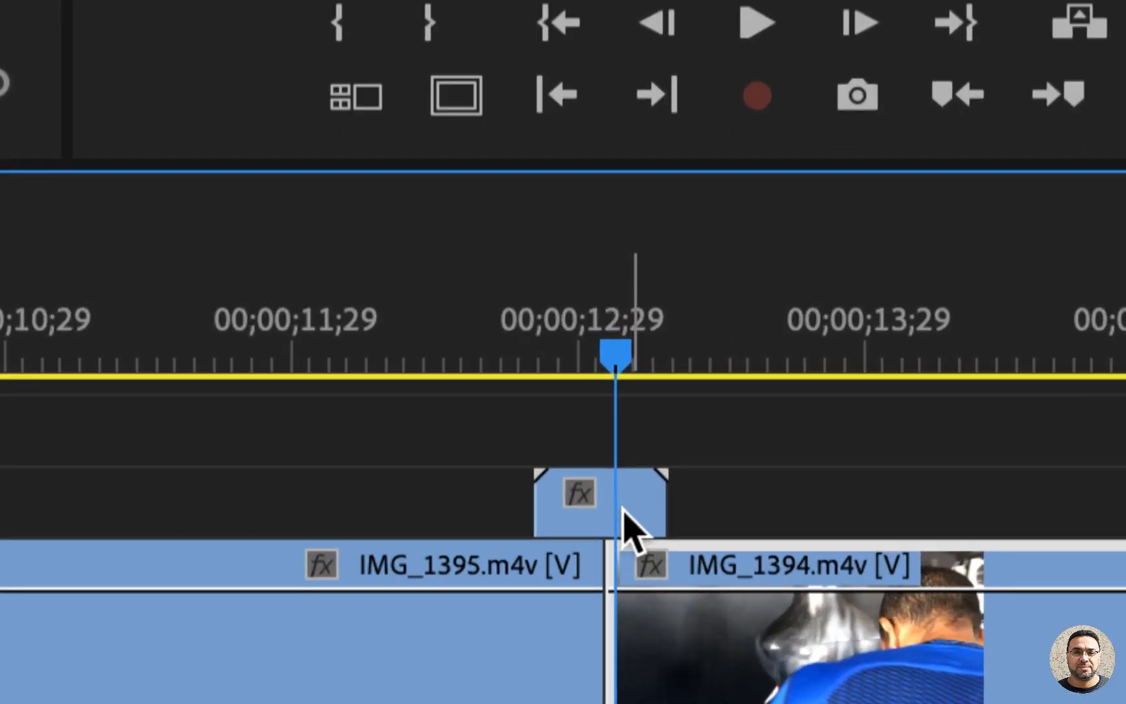
{"action": "left_click", "coordinate": [622, 515]}
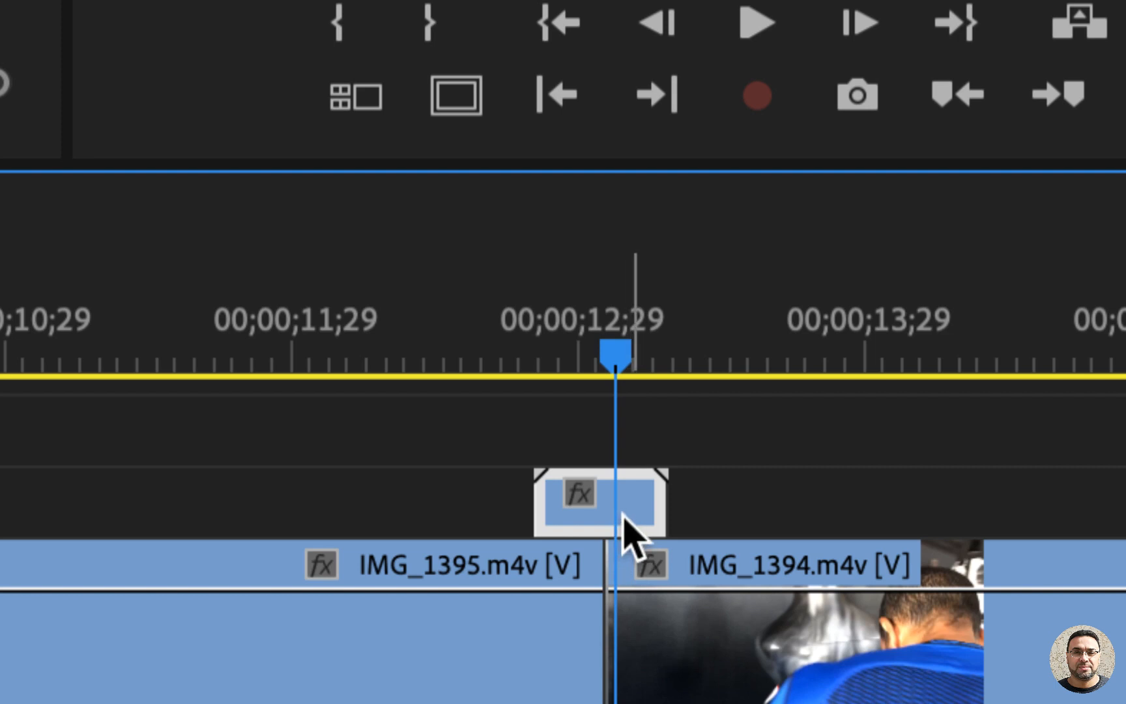
{"action": "key", "text": "m"}
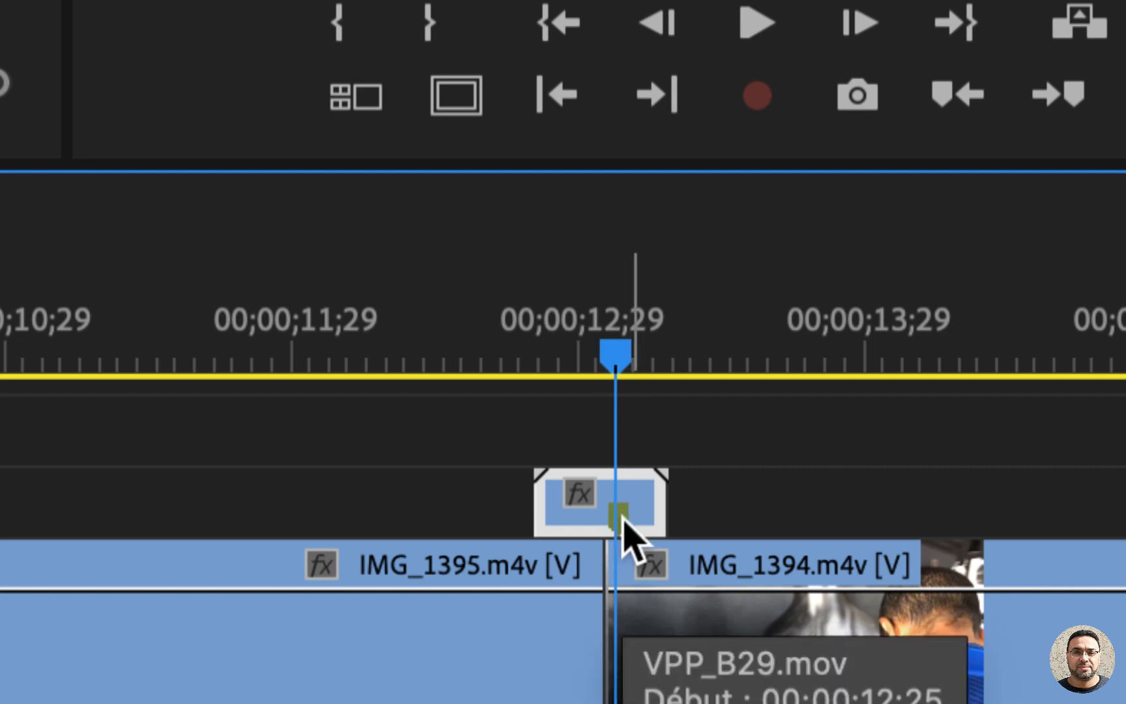
{"action": "left_click_drag", "start_coordinate": [636, 521], "coordinate": [628, 523]}
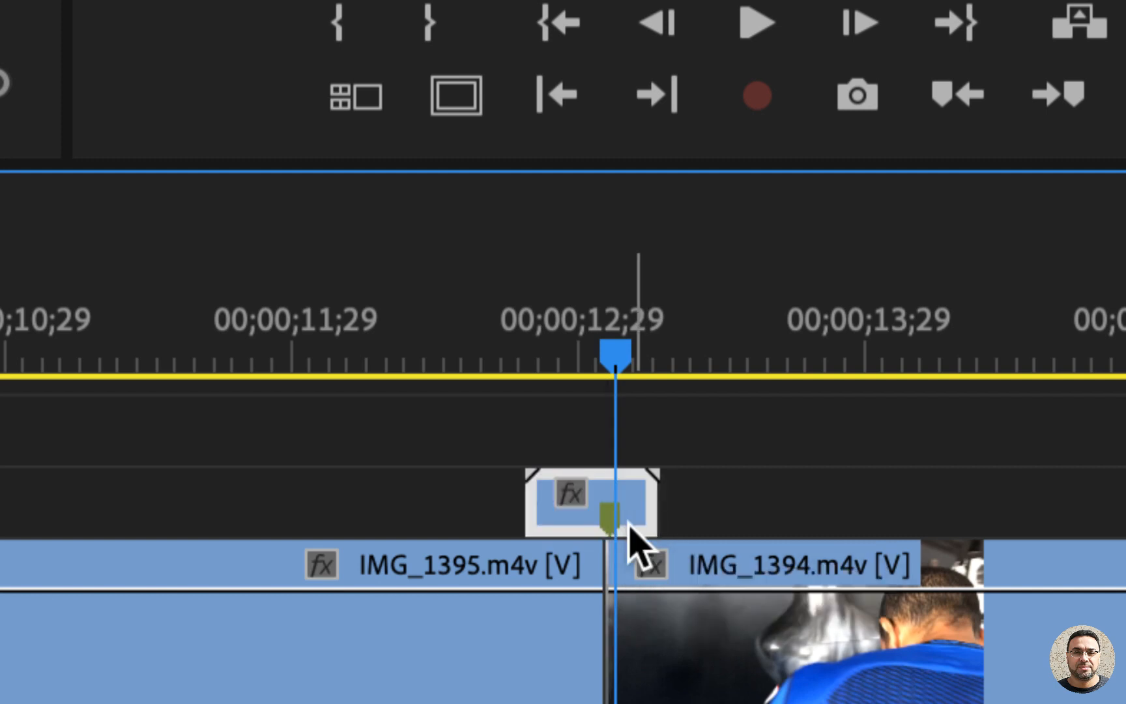
{"action": "left_click", "coordinate": [602, 548]}
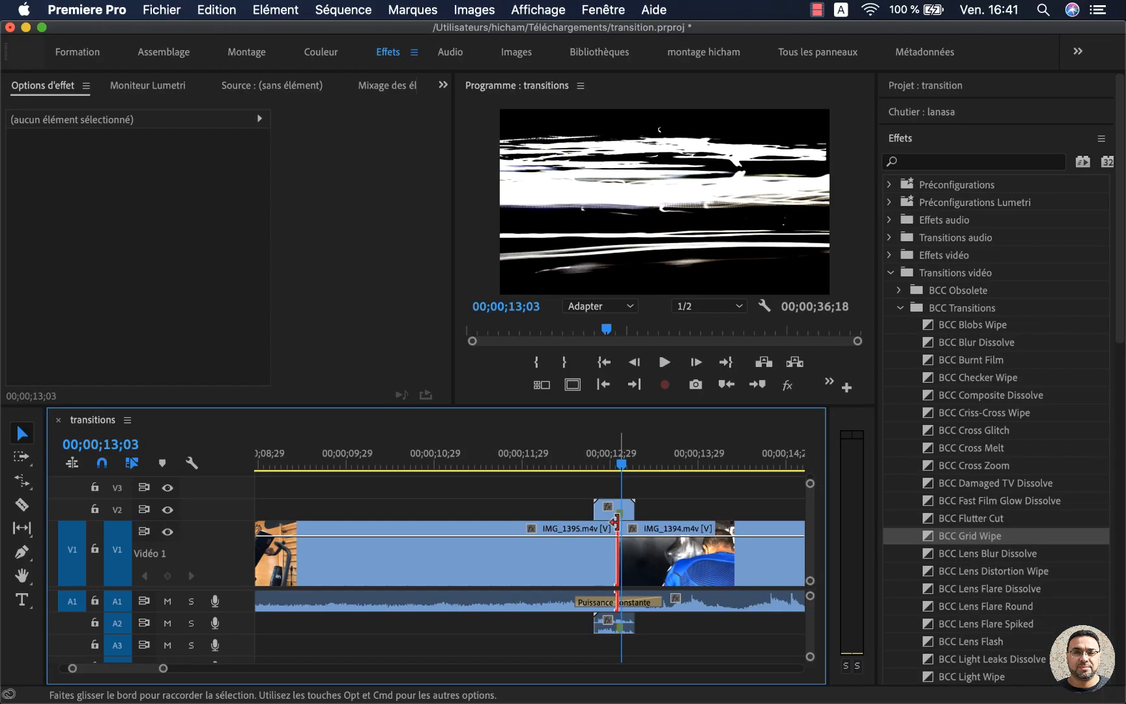
{"action": "left_click", "coordinate": [658, 554]}
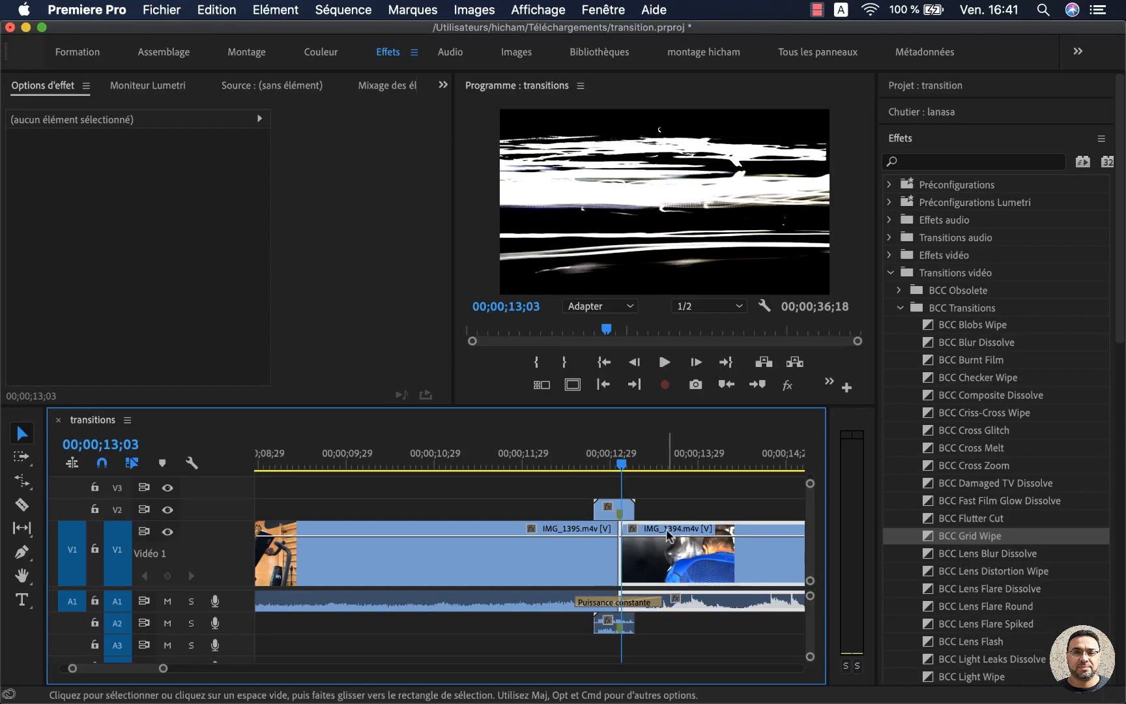
{"action": "left_click", "coordinate": [664, 498]}
- Play back the cut between IMG_1395.m4v and IMG_1394.m4v with VPP_B29.mov over it, starting from about 00;00;12;19
{"action": "left_click", "coordinate": [580, 465]}
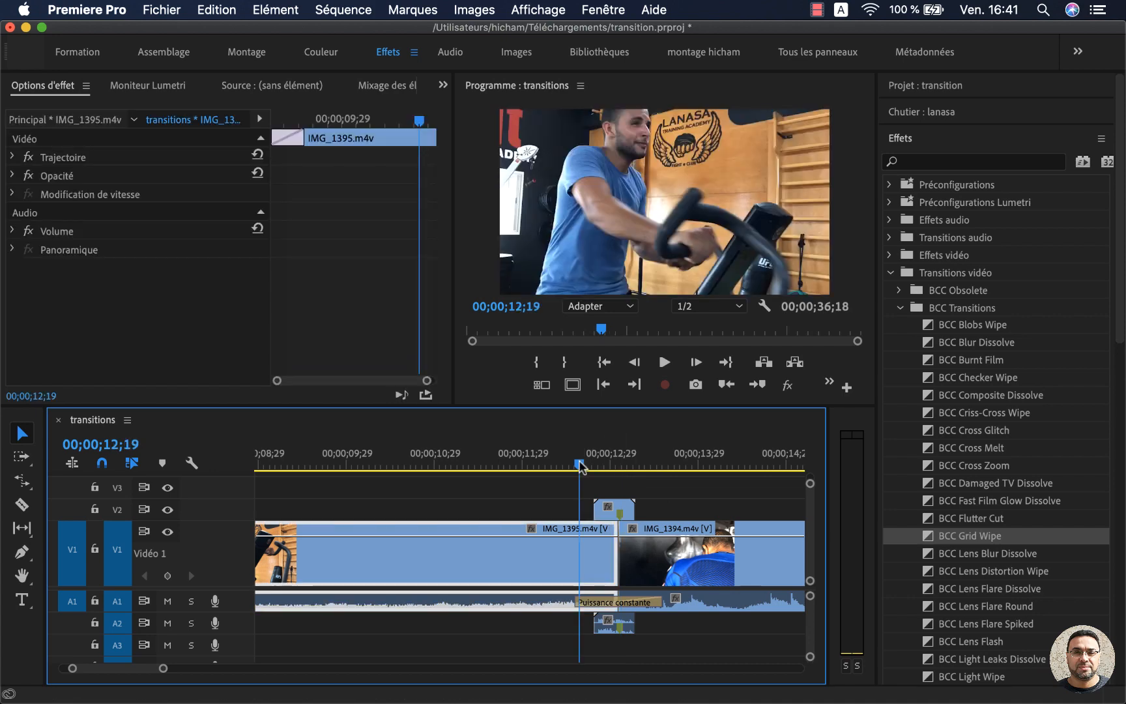
{"action": "key", "text": "space"}
{"action": "left_click", "coordinate": [580, 456]}
{"action": "key", "text": "space"}
- Set the opacity blending mode of VPP_B29.mov to Ecran
{"action": "left_click", "coordinate": [614, 510]}
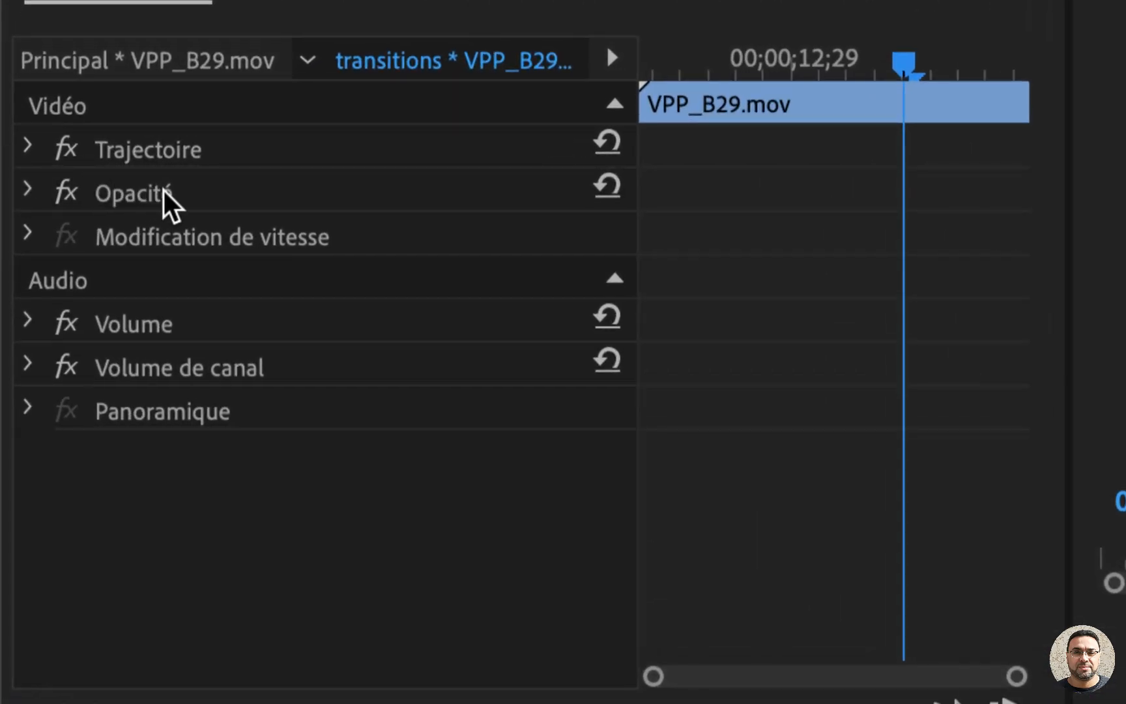
{"action": "left_click", "coordinate": [28, 190]}
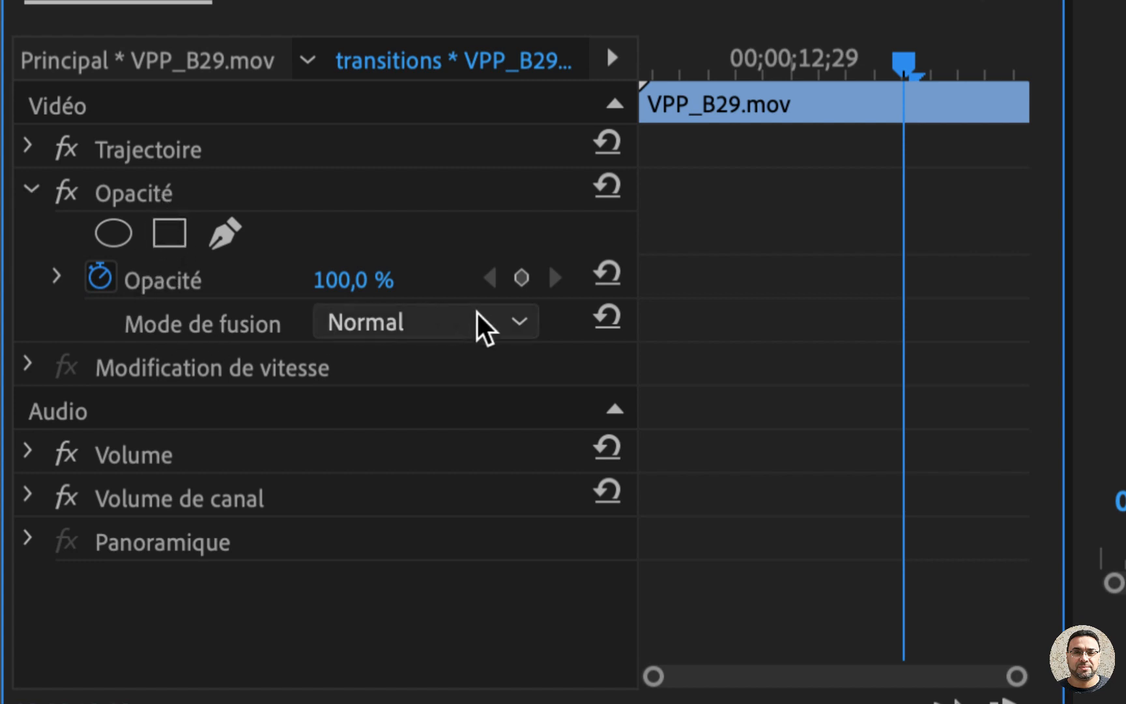
{"action": "left_click", "coordinate": [495, 321]}
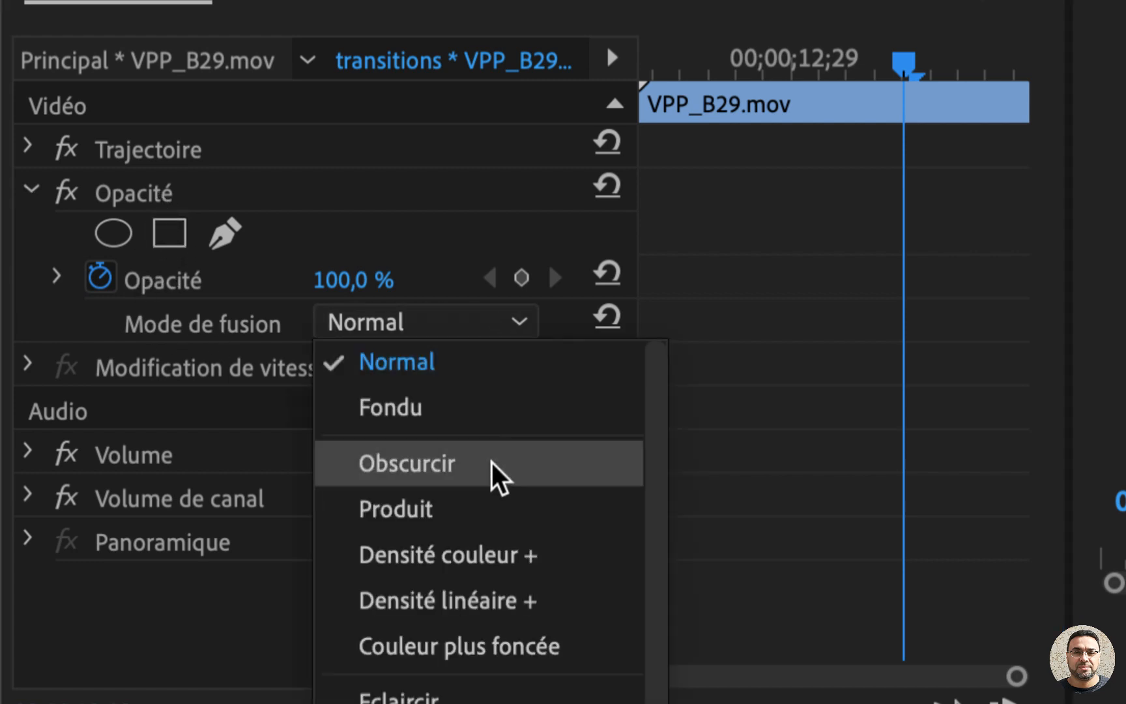
{"action": "scroll", "coordinate": [499, 521], "scroll_direction": "down", "scroll_amount": 3}
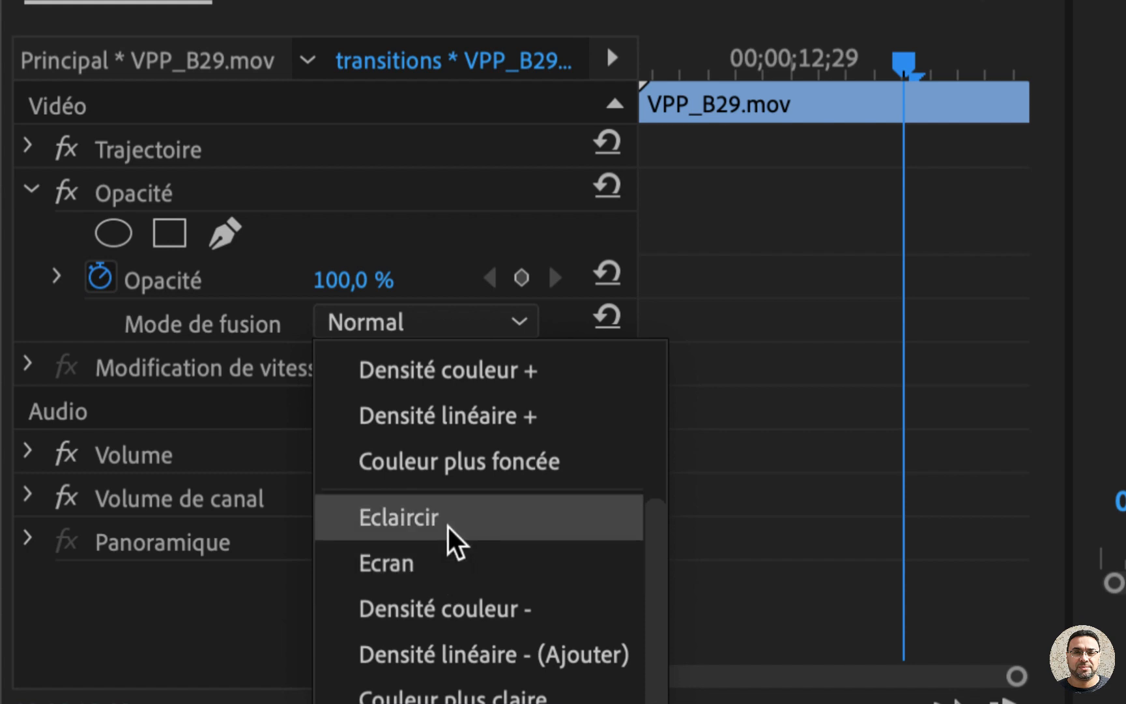
{"action": "left_click", "coordinate": [416, 564]}
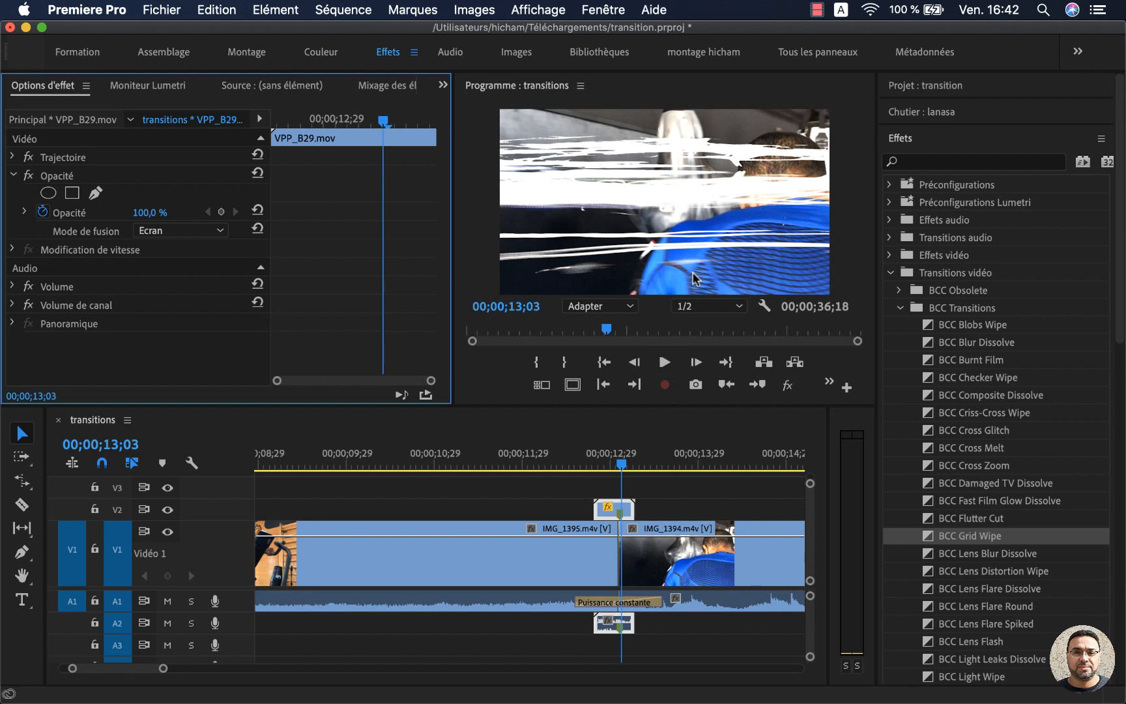
- Switch the blending mode of VPP_B29.mov to Normal for comparison and set it back to Ecran
{"action": "left_click", "coordinate": [199, 231]}
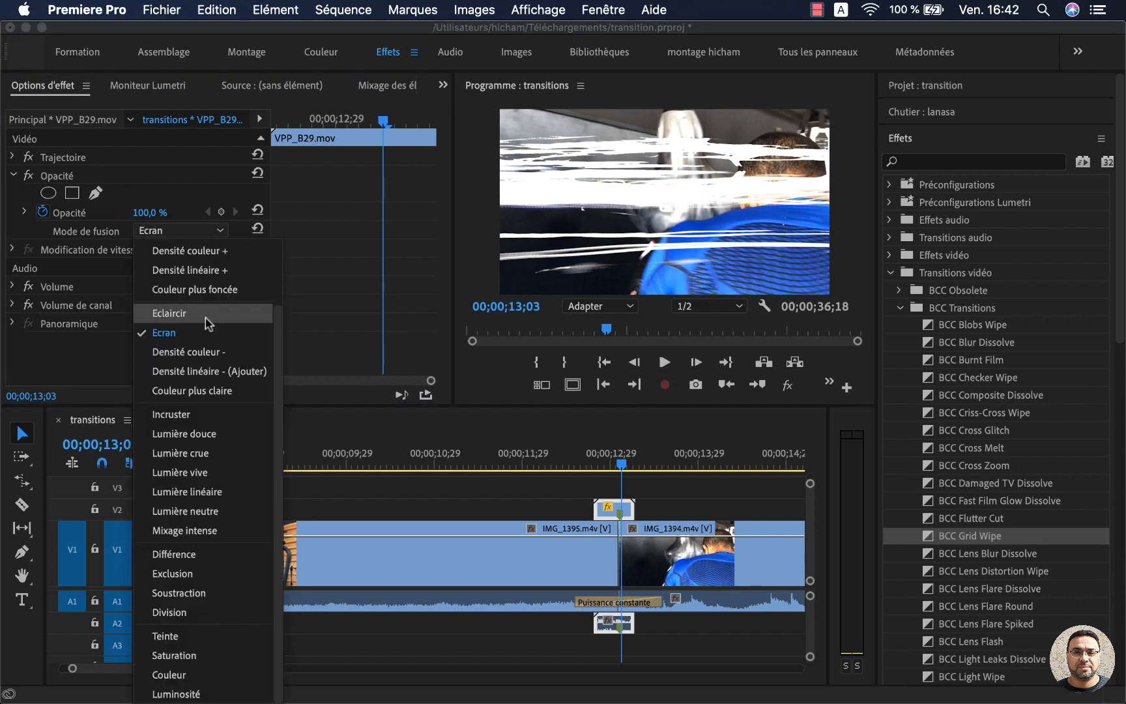
{"action": "scroll", "coordinate": [207, 321], "scroll_direction": "up", "scroll_amount": 3}
{"action": "left_click", "coordinate": [194, 248]}
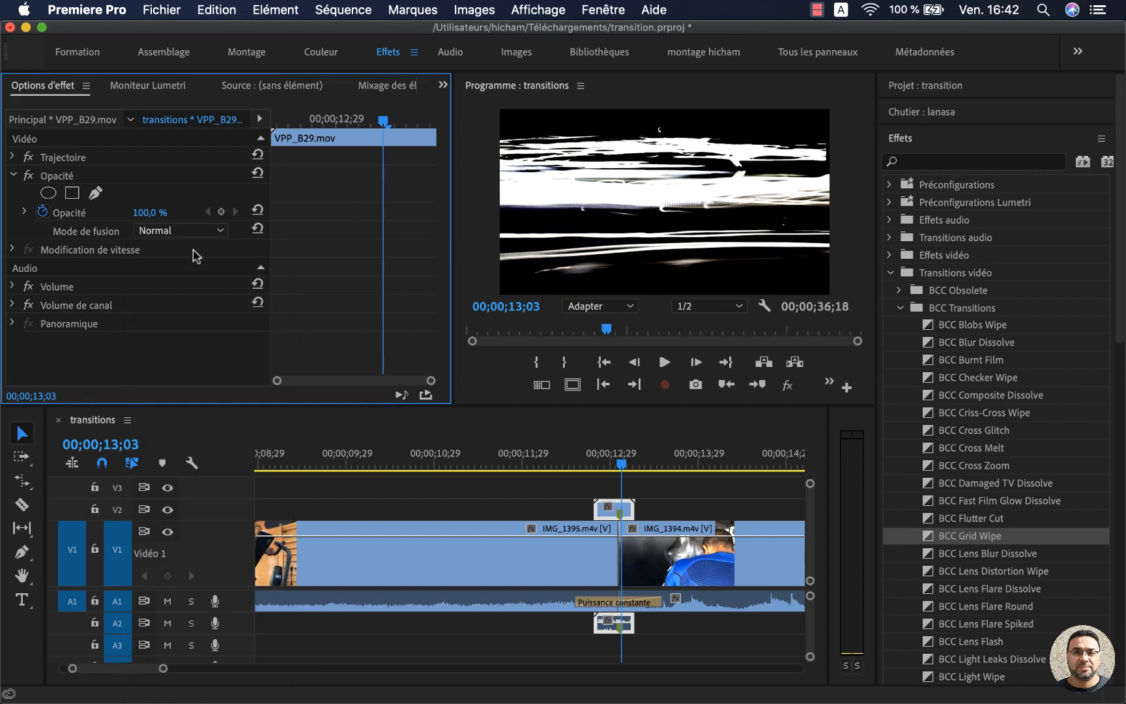
{"action": "left_click", "coordinate": [204, 234]}
{"action": "left_click", "coordinate": [180, 412]}
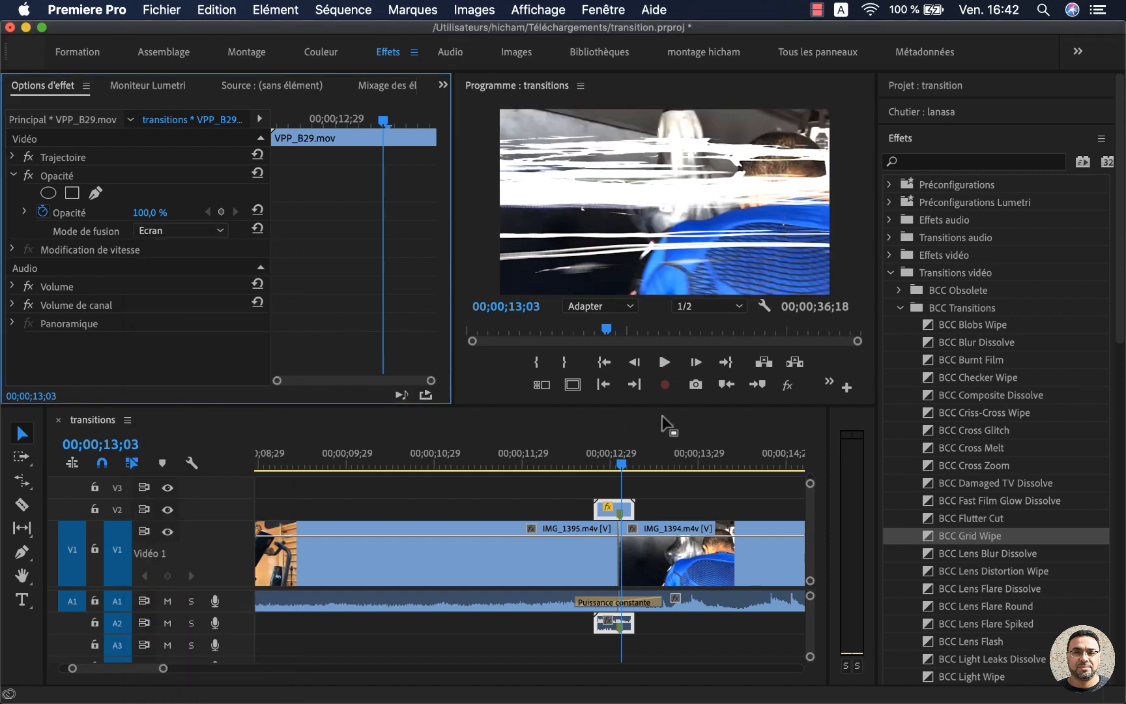
- Play back the cut with the blended VPP_B29.mov overlay, starting from about 00;00;12;16
{"action": "left_click", "coordinate": [572, 465]}
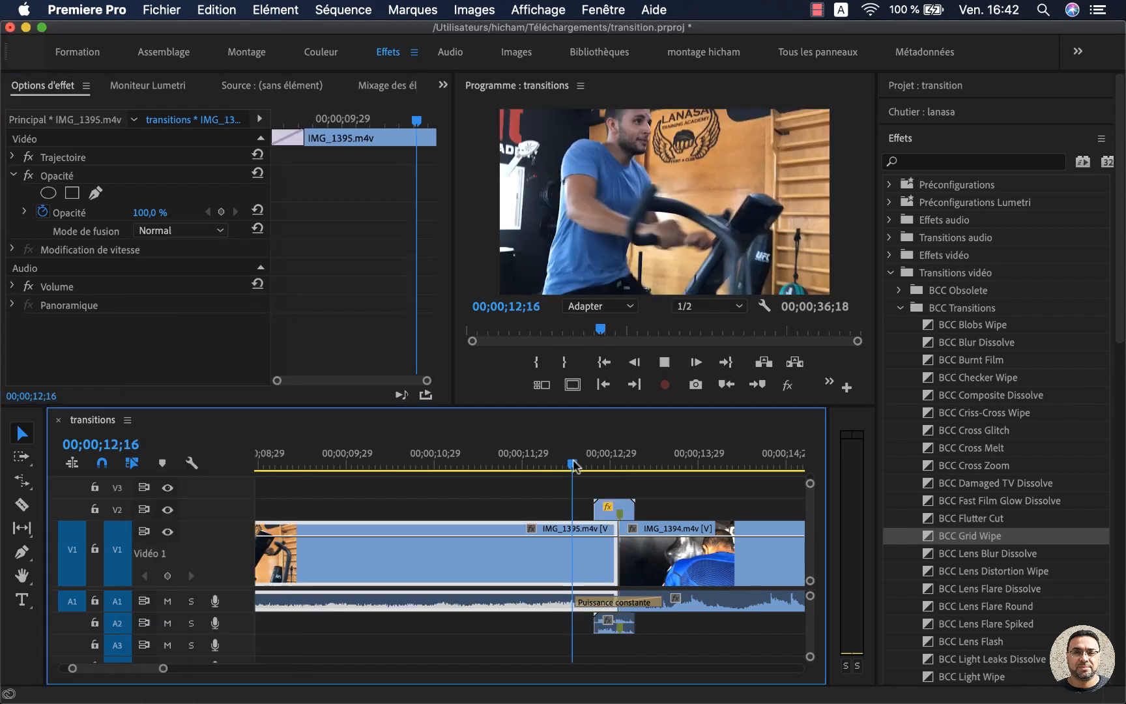
{"action": "key", "text": "space"}
{"action": "left_click", "coordinate": [581, 464]}
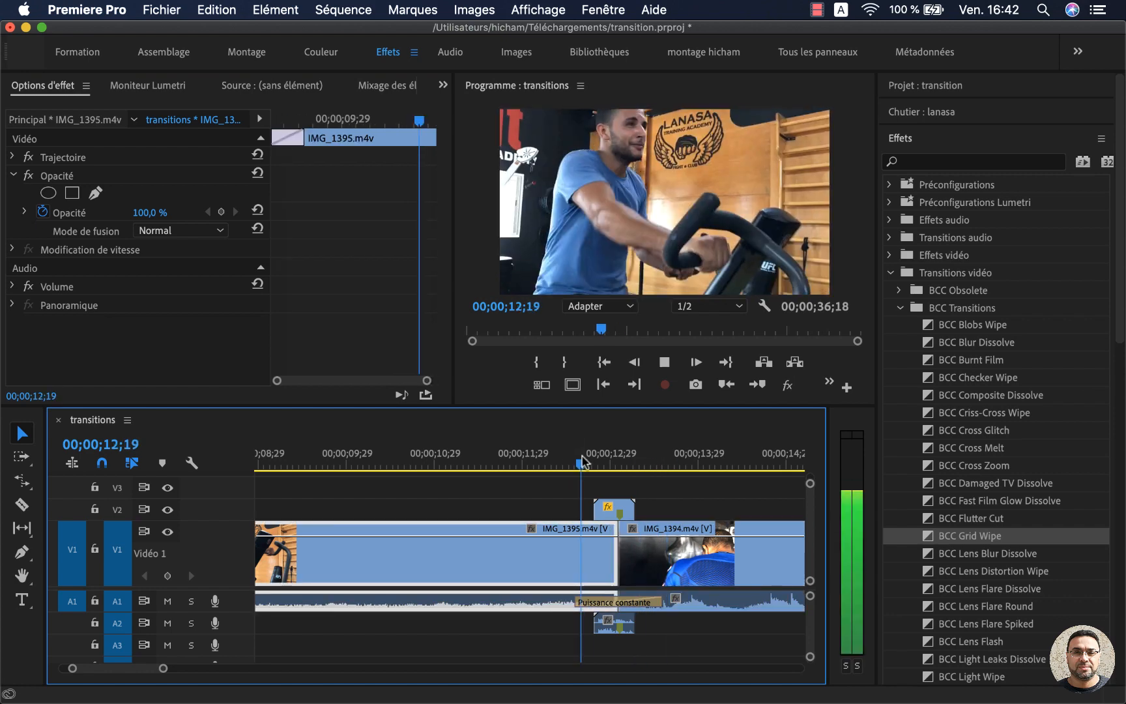
{"action": "key", "text": "space"}
- Delete VPP_B29.mov and place VPP_B15.mov from Finder's GLITCH TRANSITIONS folder on track V2 in Premiere Pro, starting at about 00;00;12;13
{"action": "left_click", "coordinate": [625, 512]}
{"action": "key", "text": "Delete"}
{"action": "key", "text": "super+Tab"}
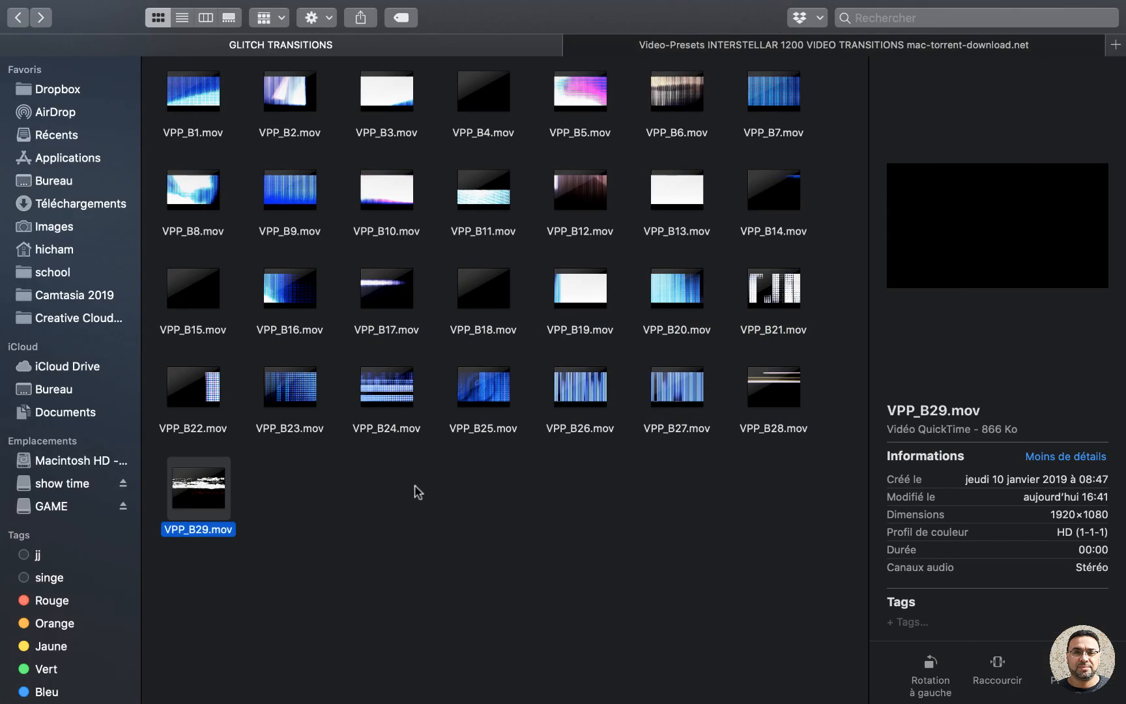
{"action": "left_click_drag", "start_coordinate": [192, 287], "coordinate": [564, 512]}
{"action": "key", "text": "super+Tab"}
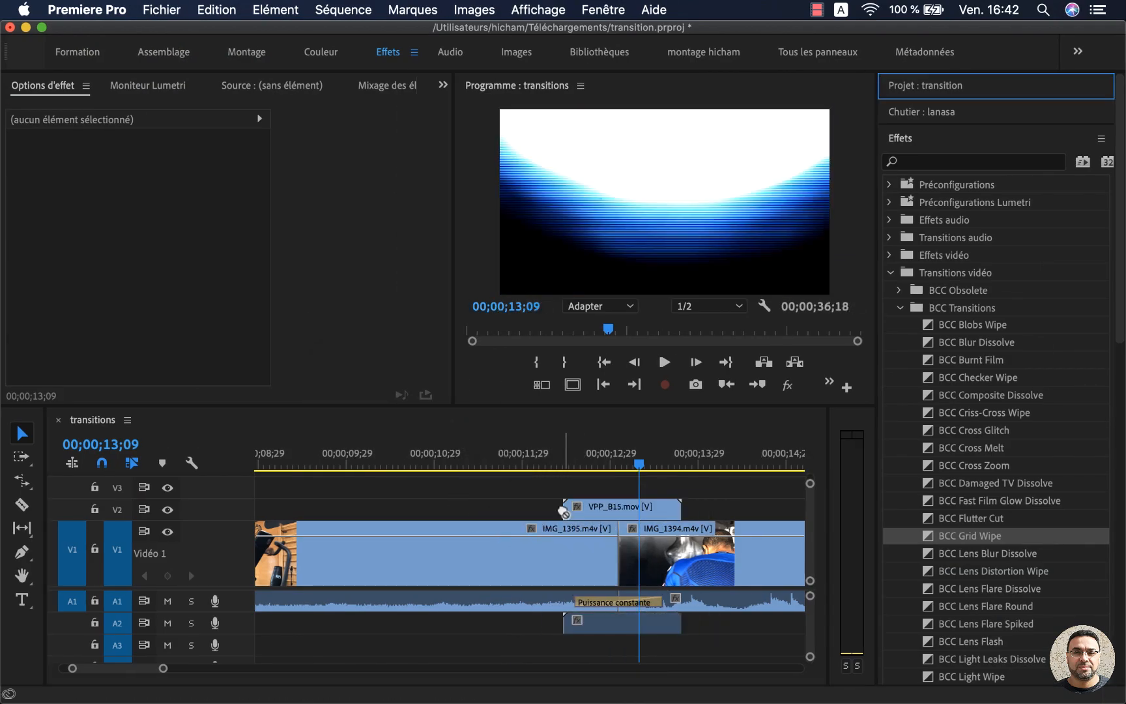
- Add a clip marker to VPP_B15.mov at its full-white frame, 00;00;13;10, and shift the clip so the marker meets the cut
{"action": "left_click", "coordinate": [554, 459]}
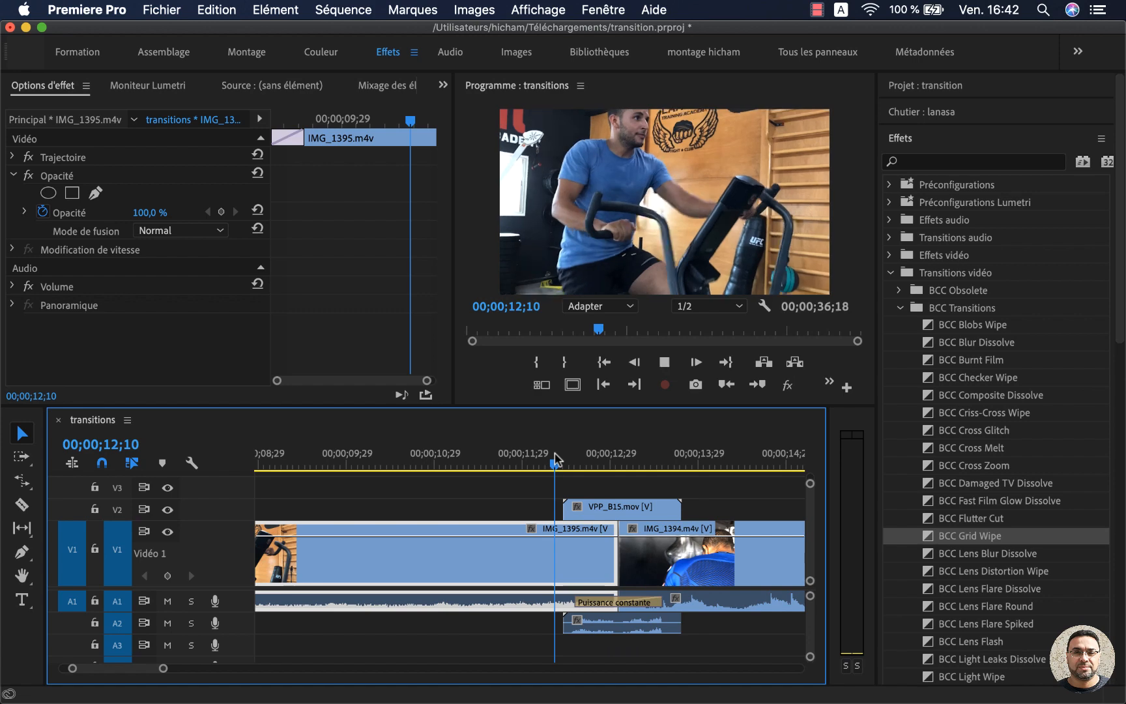
{"action": "key", "text": "space"}
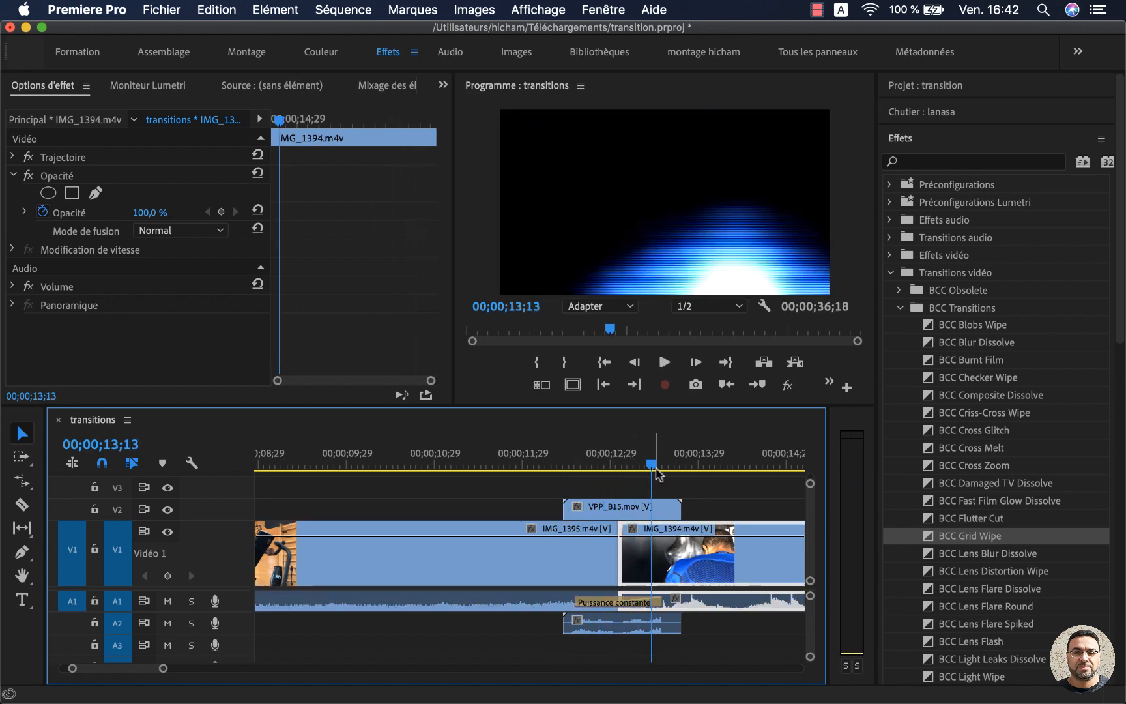
{"action": "left_click_drag", "start_coordinate": [655, 469], "coordinate": [640, 465]}
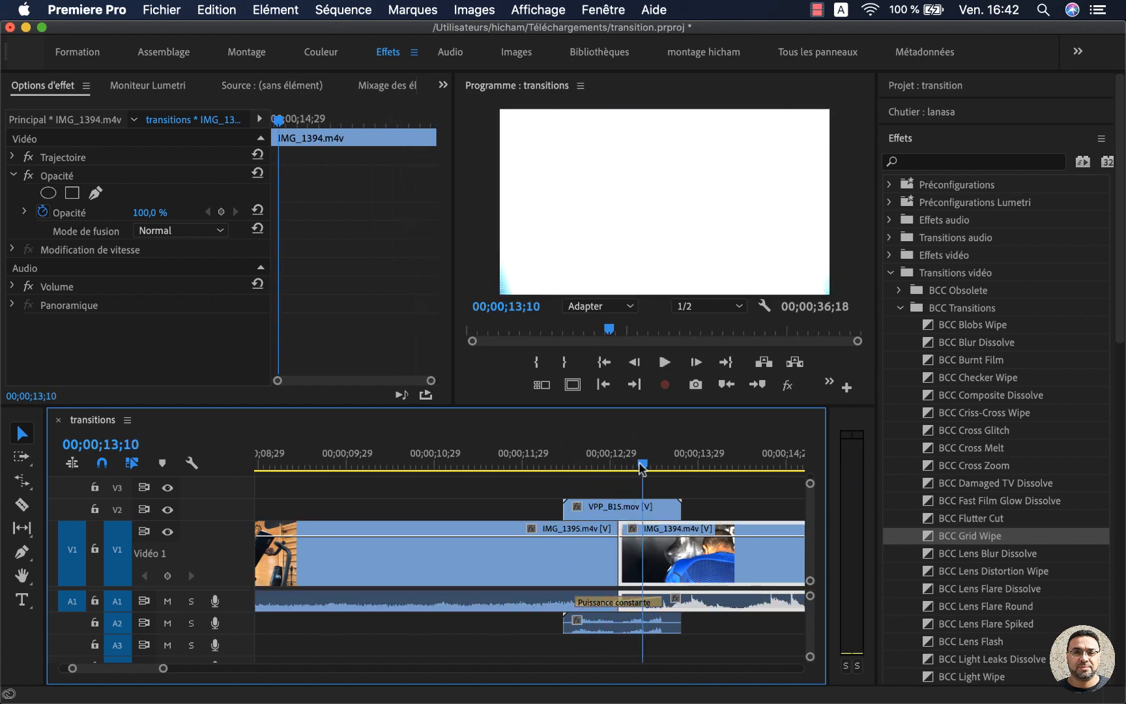
{"action": "left_click", "coordinate": [644, 509]}
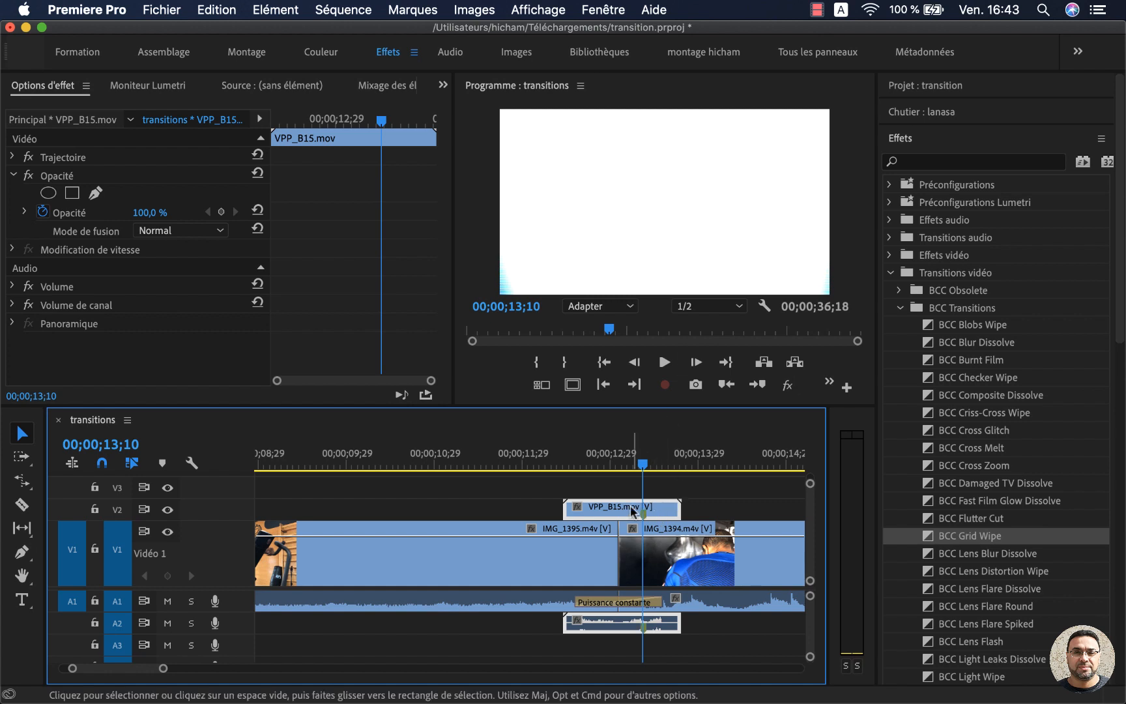
{"action": "left_click_drag", "start_coordinate": [665, 514], "coordinate": [635, 516]}
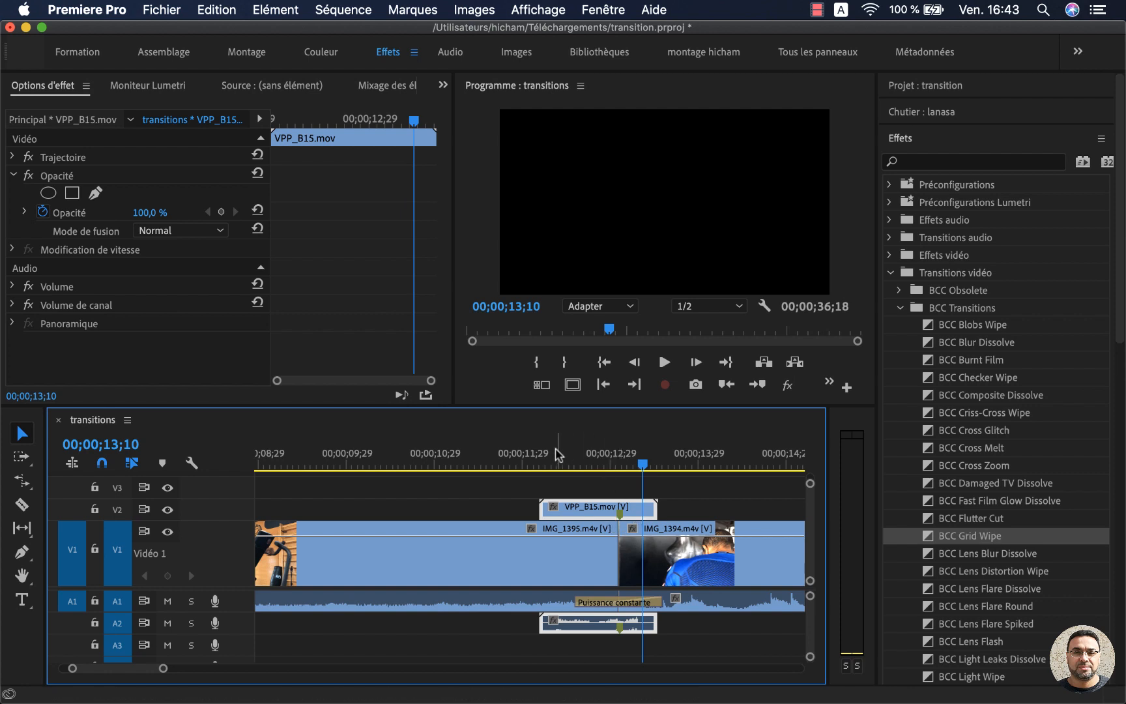
- Set the blending mode of VPP_B15.mov to Ecran and play back the transition over the cut
{"action": "left_click", "coordinate": [557, 464]}
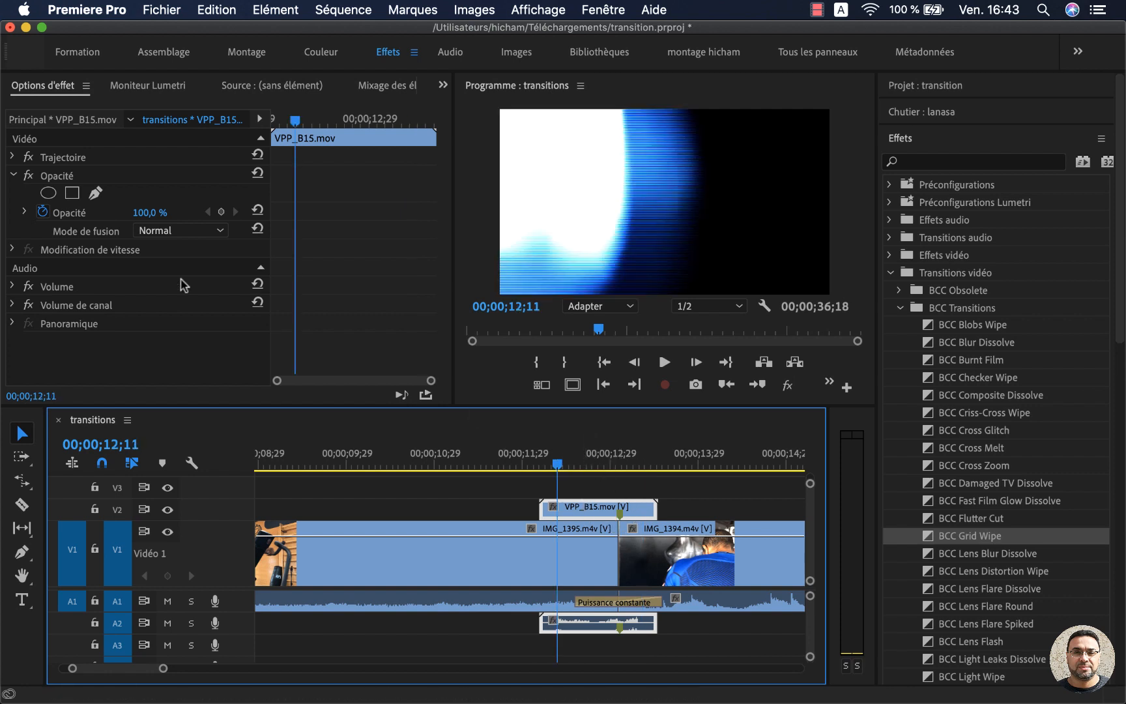
{"action": "left_click", "coordinate": [179, 232]}
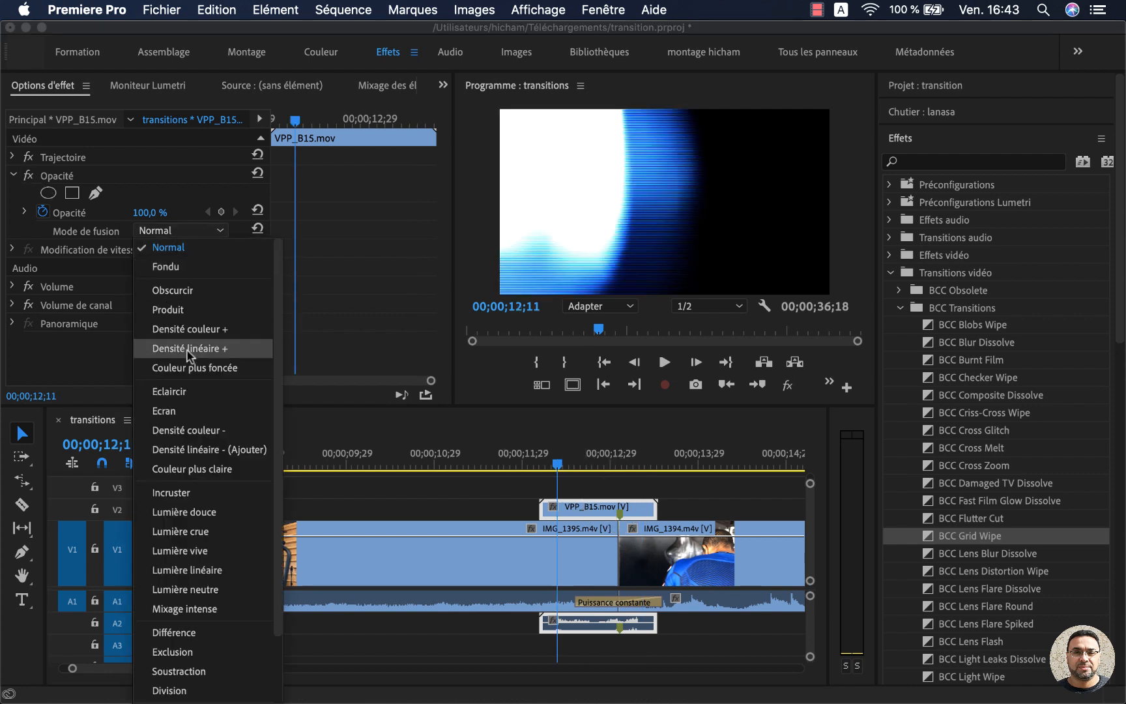
{"action": "left_click", "coordinate": [202, 411]}
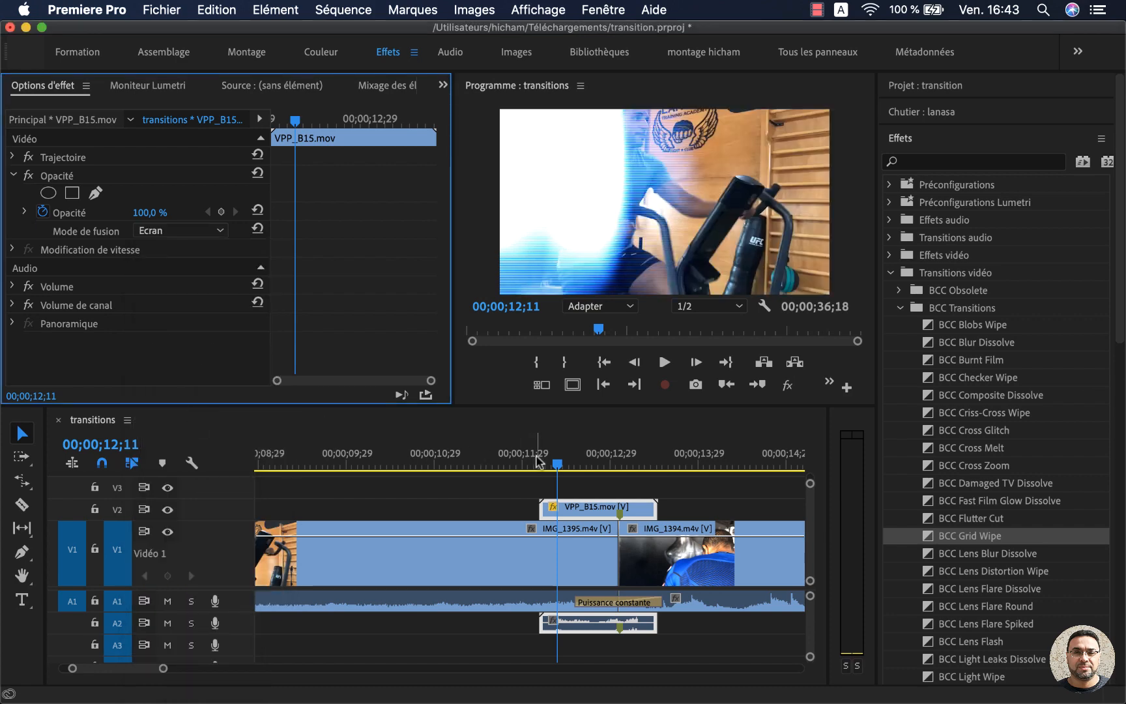
{"action": "left_click", "coordinate": [513, 463]}
{"action": "key", "text": "space"}
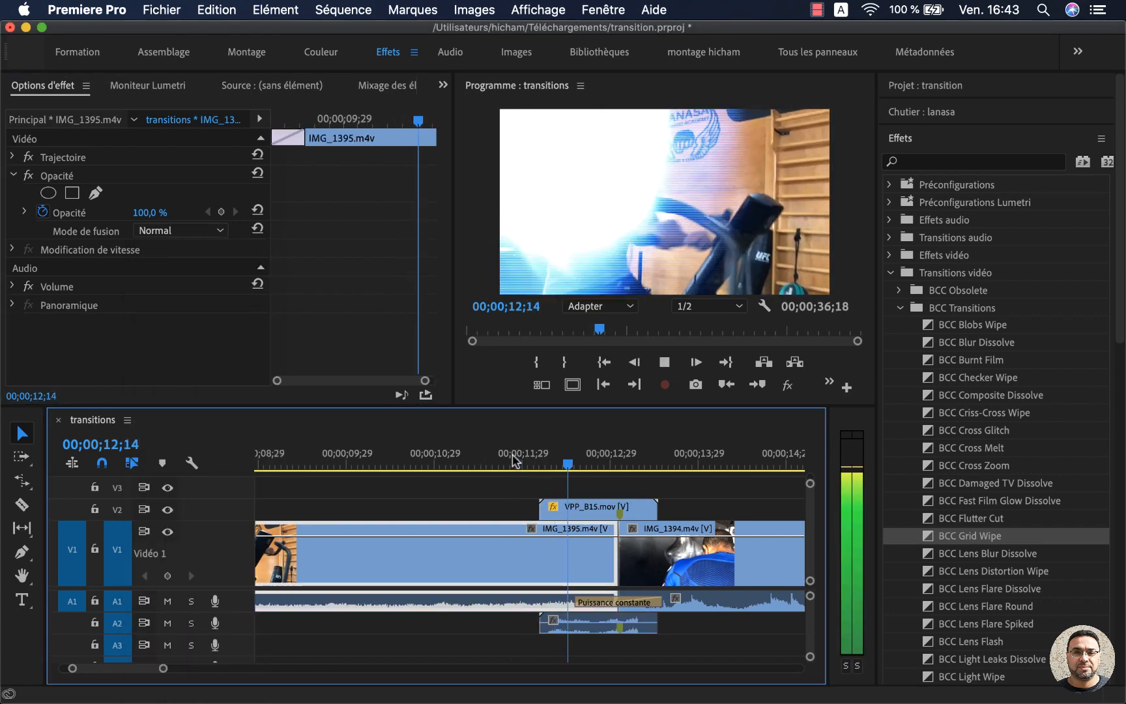
{"action": "key", "text": "space"}
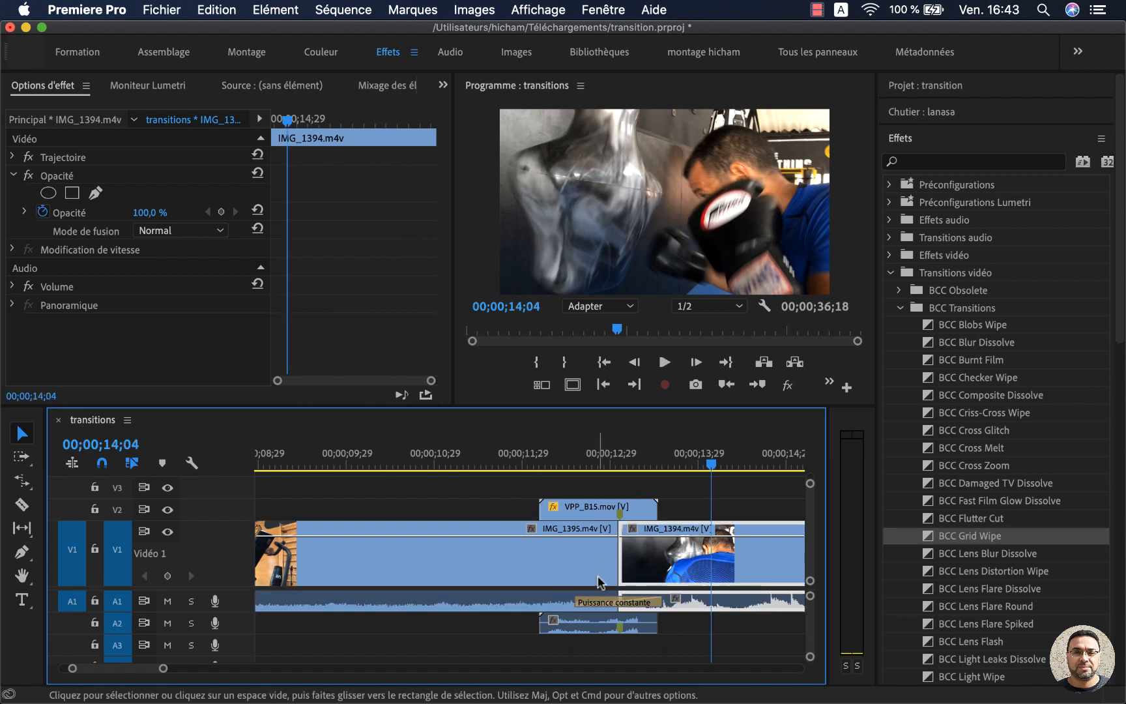
- Play back the VPP_B15.mov transition with its sound from just before the overlay begins
{"action": "left_click", "coordinate": [598, 625]}
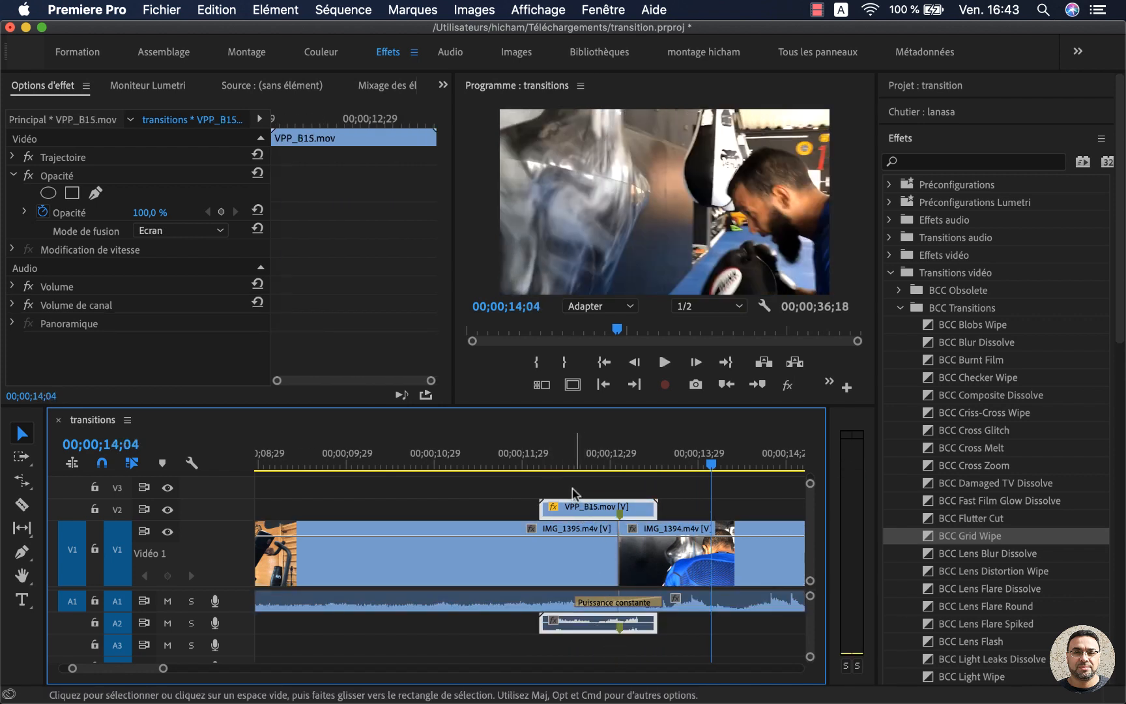
{"action": "left_click", "coordinate": [518, 445]}
{"action": "key", "text": "space"}
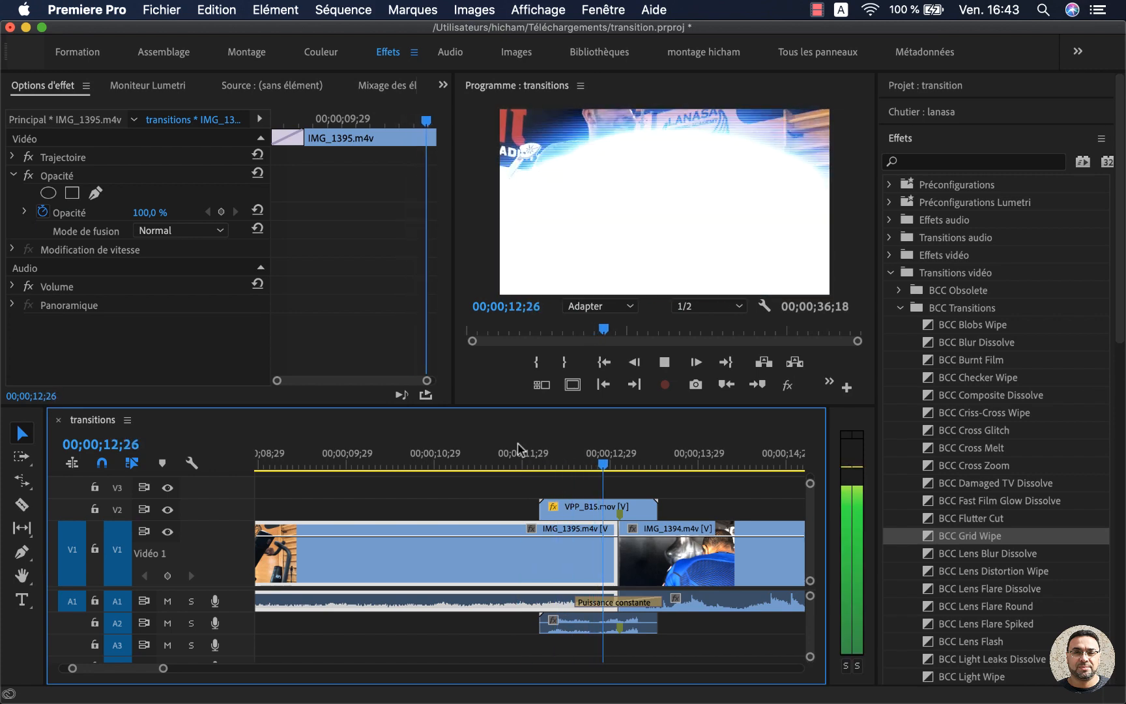
{"action": "key", "text": "space"}
- Compare the transition's playback with the VPP_B15.mov audio on track A2 removed and with it restored
{"action": "left_click", "coordinate": [589, 627]}
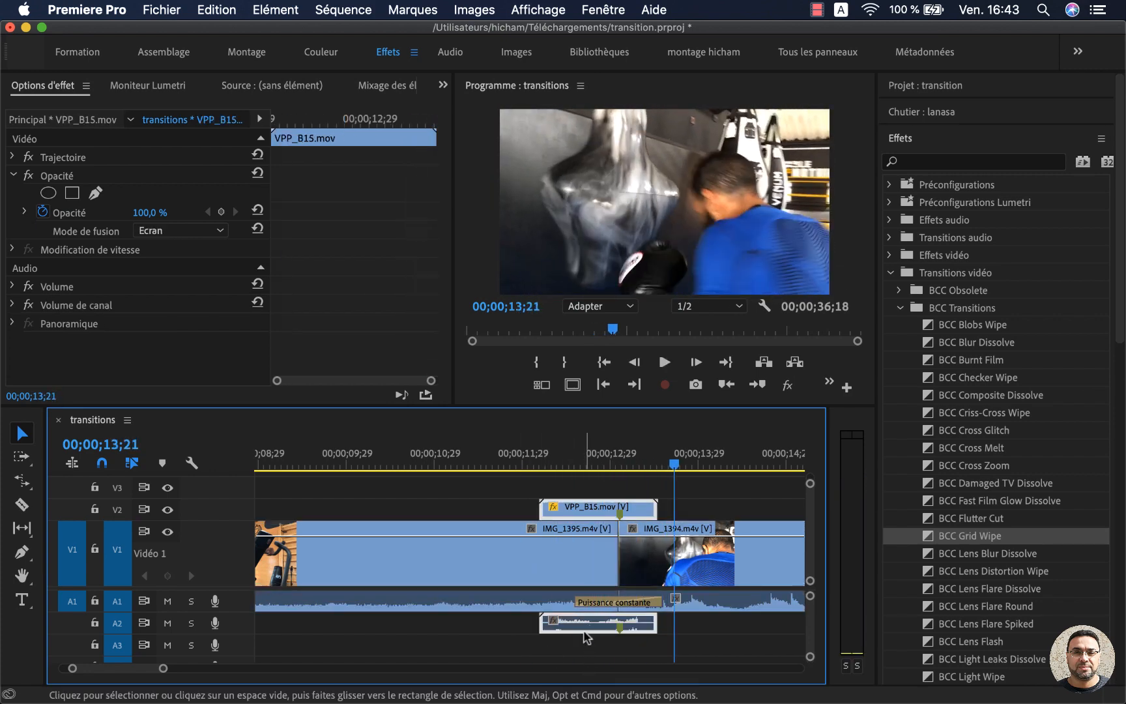
{"action": "left_click", "coordinate": [514, 629]}
{"action": "left_click", "coordinate": [595, 632], "text": "alt"}
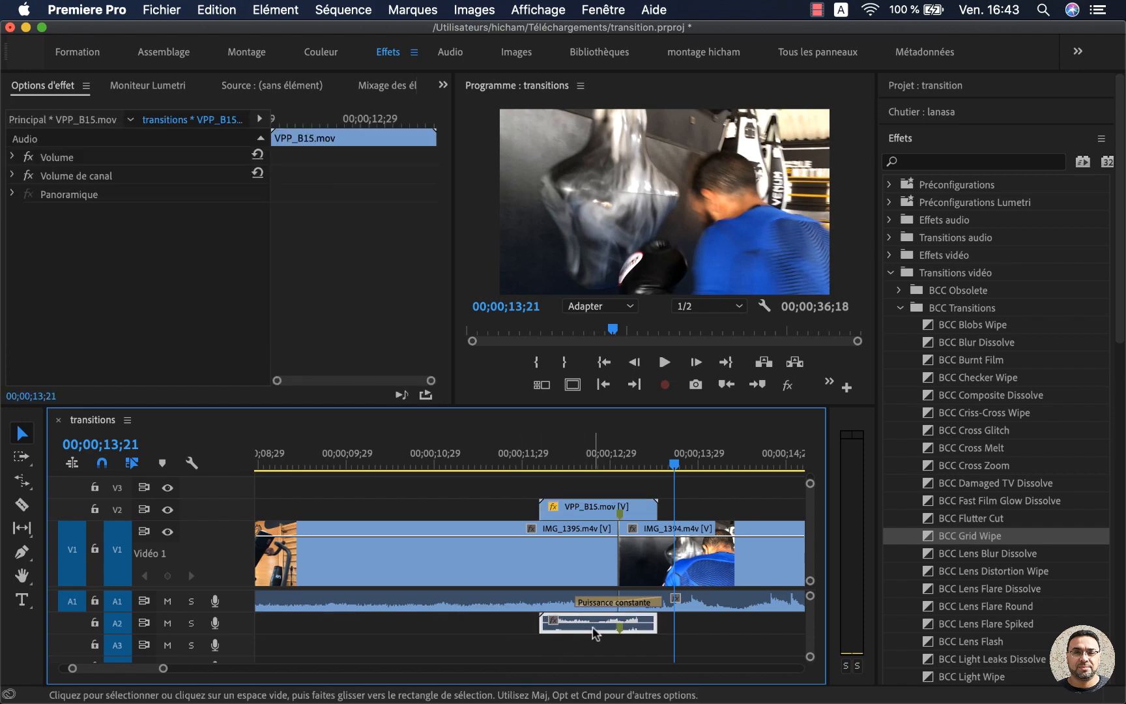
{"action": "left_click", "coordinate": [595, 632], "text": "shift"}
{"action": "left_click", "coordinate": [531, 456]}
{"action": "key", "text": "space"}
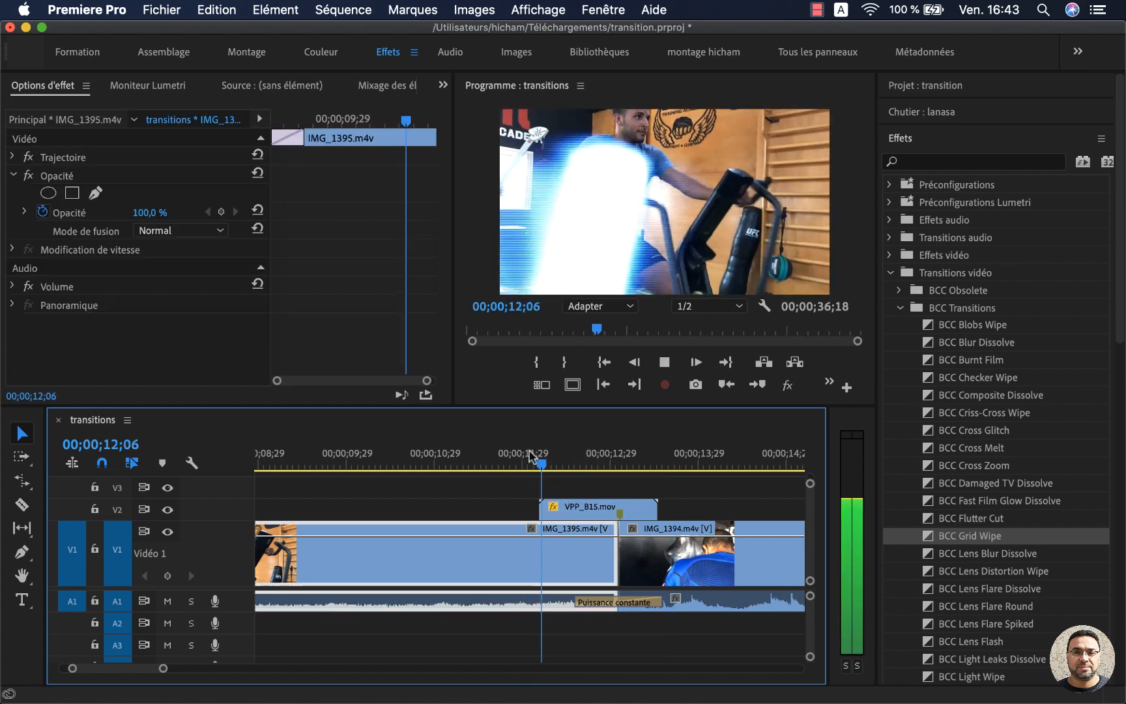
{"action": "key", "text": "space"}
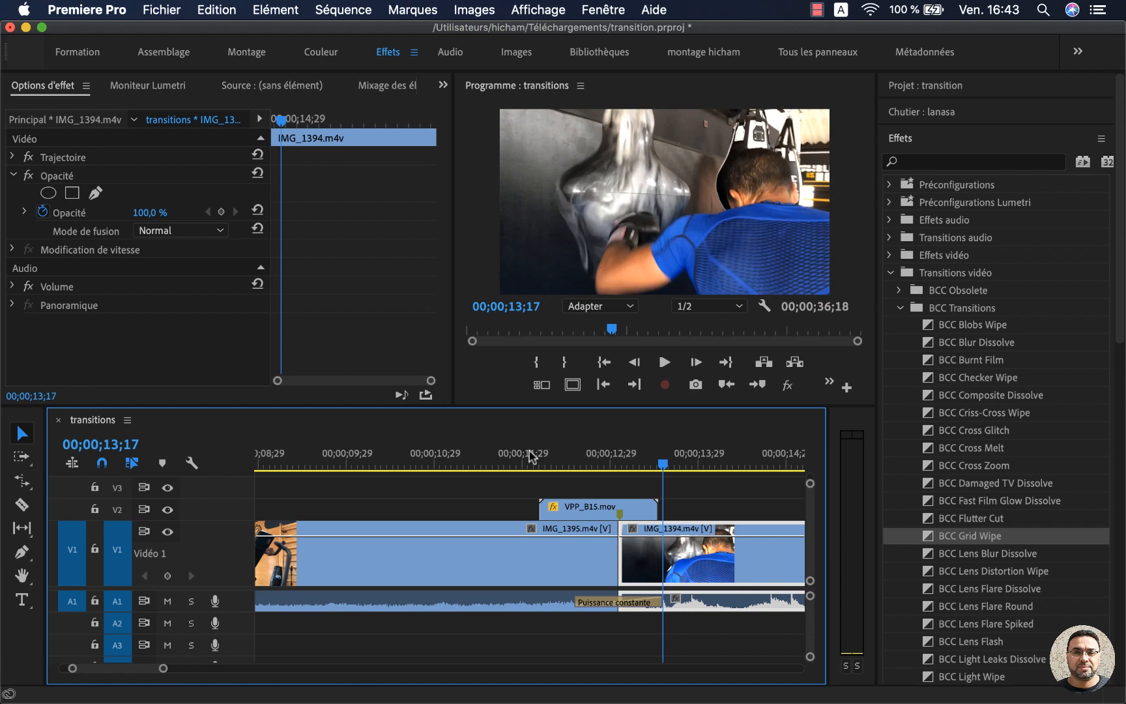
{"action": "left_click", "coordinate": [535, 464]}
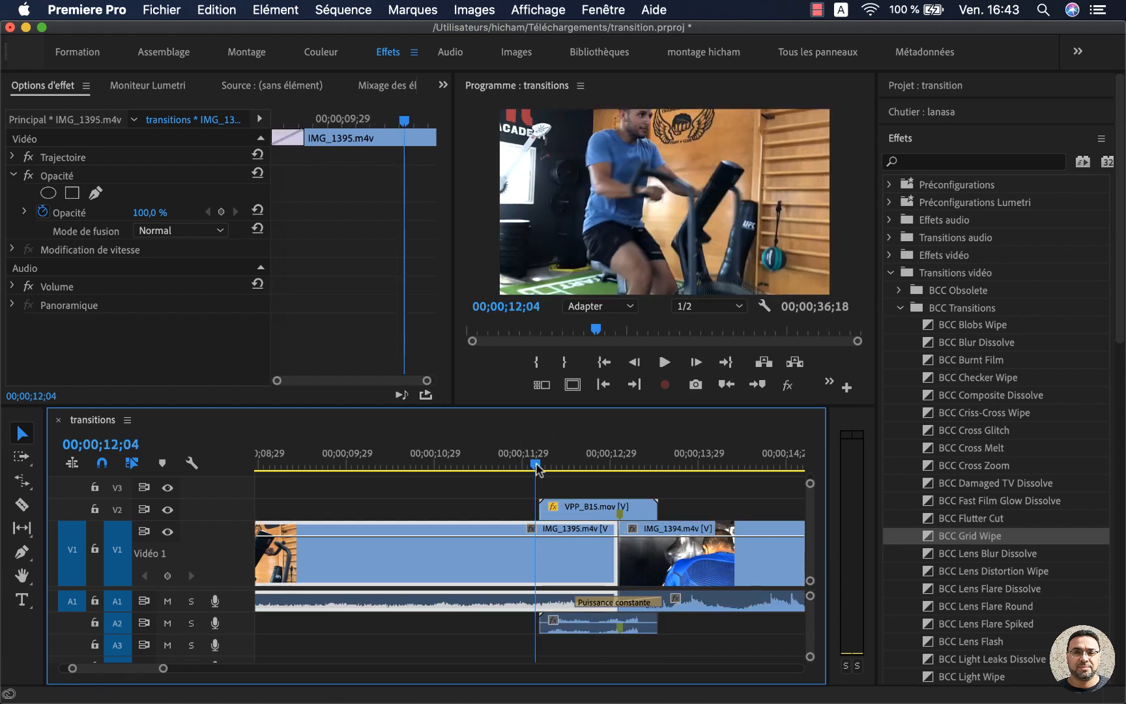
{"action": "key", "text": "space"}
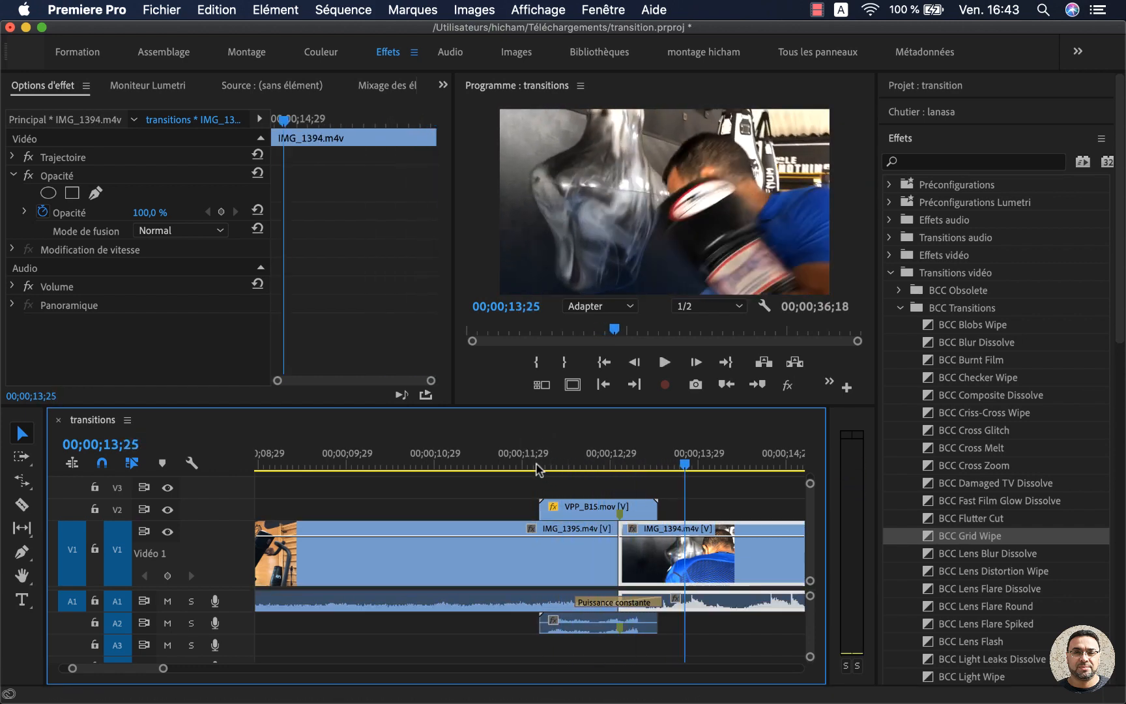
- Delete VPP_B15.mov and place _A51.mov from Finder's LENS FLARE TRANSITIONS folder on track V2 in Premiere Pro, starting at 00;00;12;05
{"action": "left_click", "coordinate": [598, 516]}
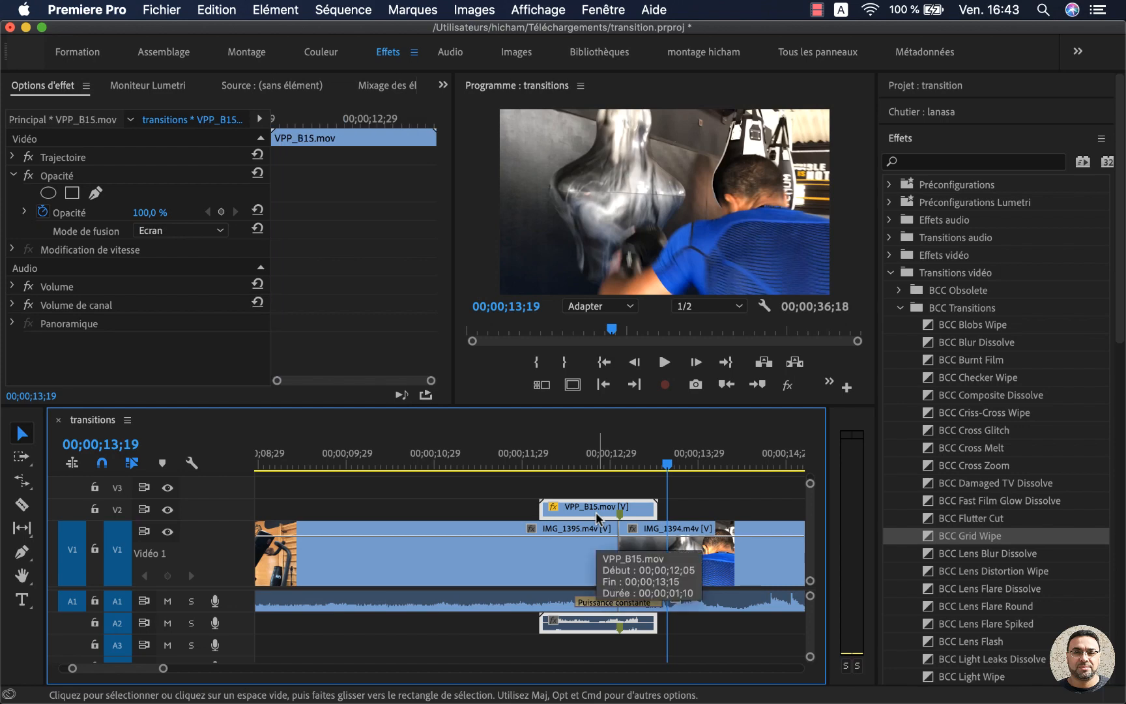
{"action": "key", "text": "Delete"}
{"action": "key", "text": "super+Tab"}
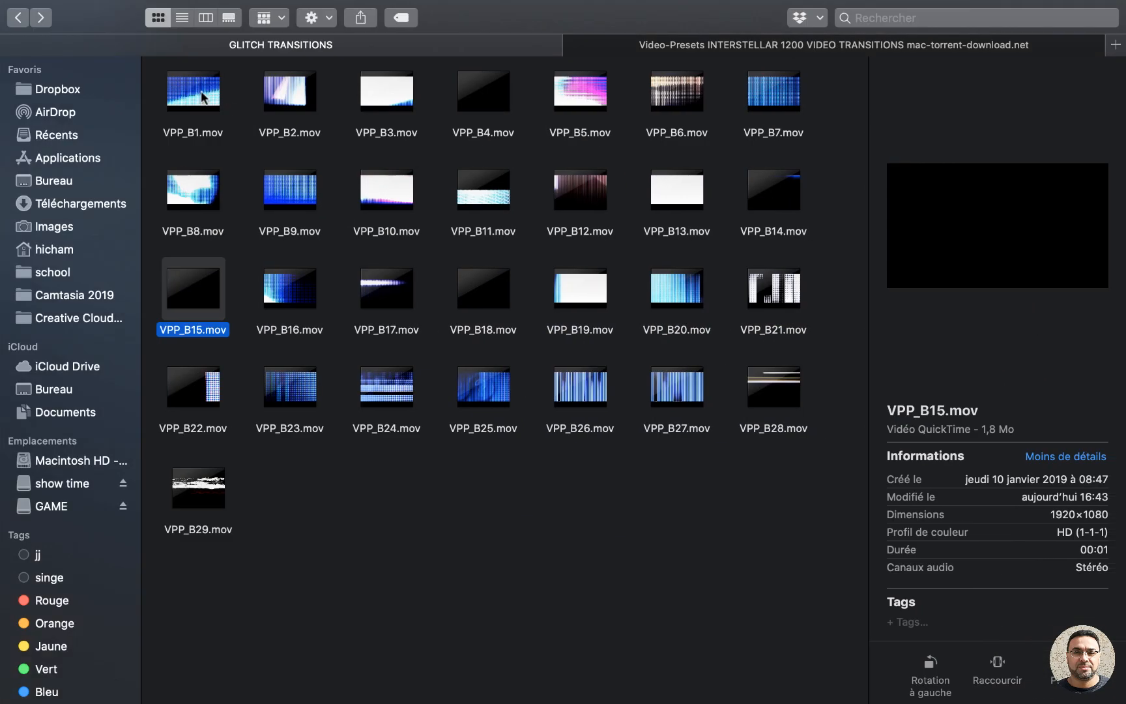
{"action": "left_click", "coordinate": [19, 18]}
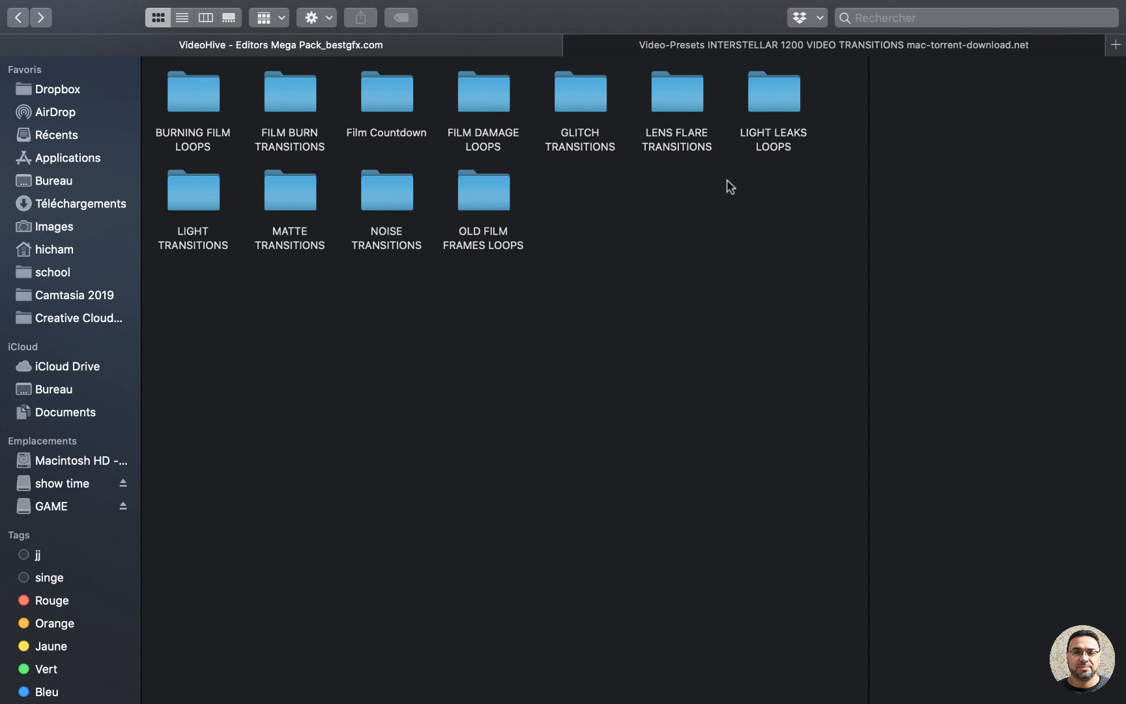
{"action": "double_click", "coordinate": [677, 128]}
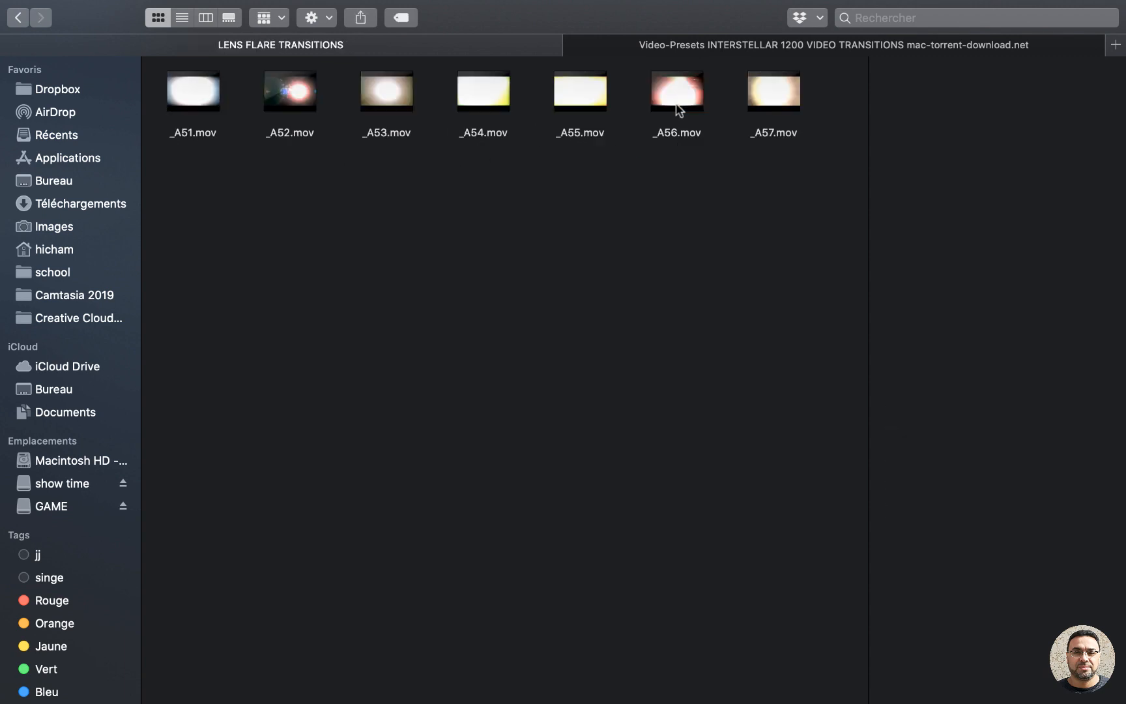
{"action": "left_click", "coordinate": [196, 128]}
{"action": "left_click_drag", "start_coordinate": [207, 107], "coordinate": [530, 509]}
{"action": "key", "text": "ctrl+Left"}
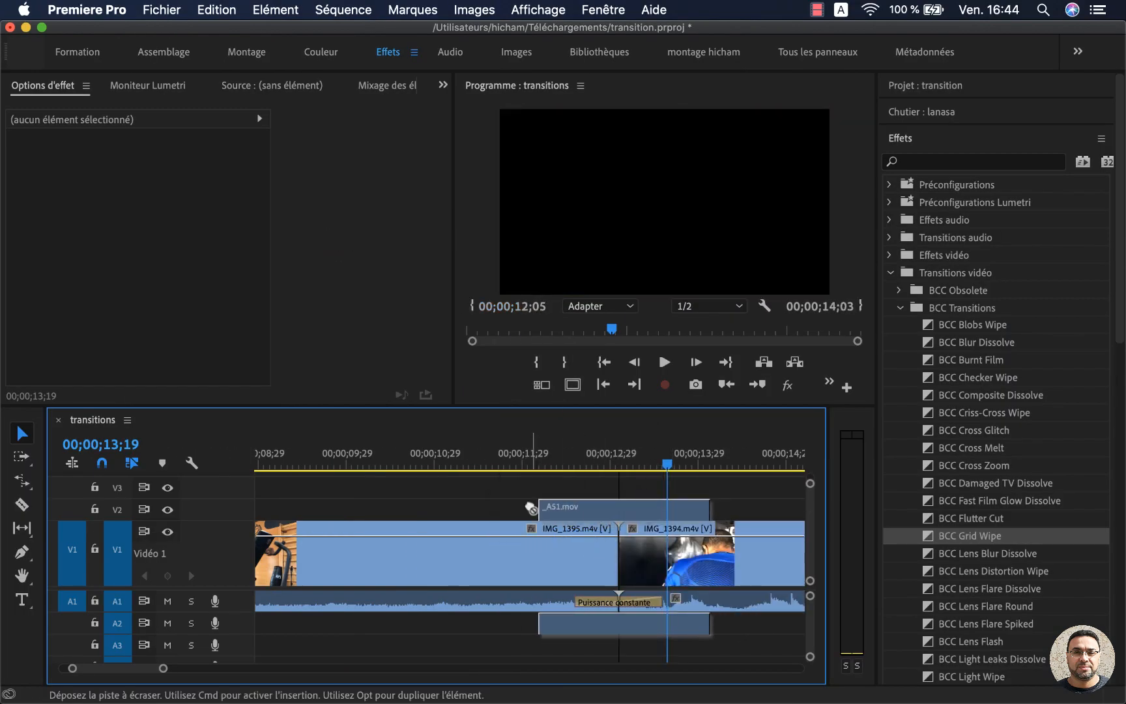
- Add a clip marker to _A51.mov at the cut and collapse the clip's Opacité settings
{"action": "left_click", "coordinate": [611, 457]}
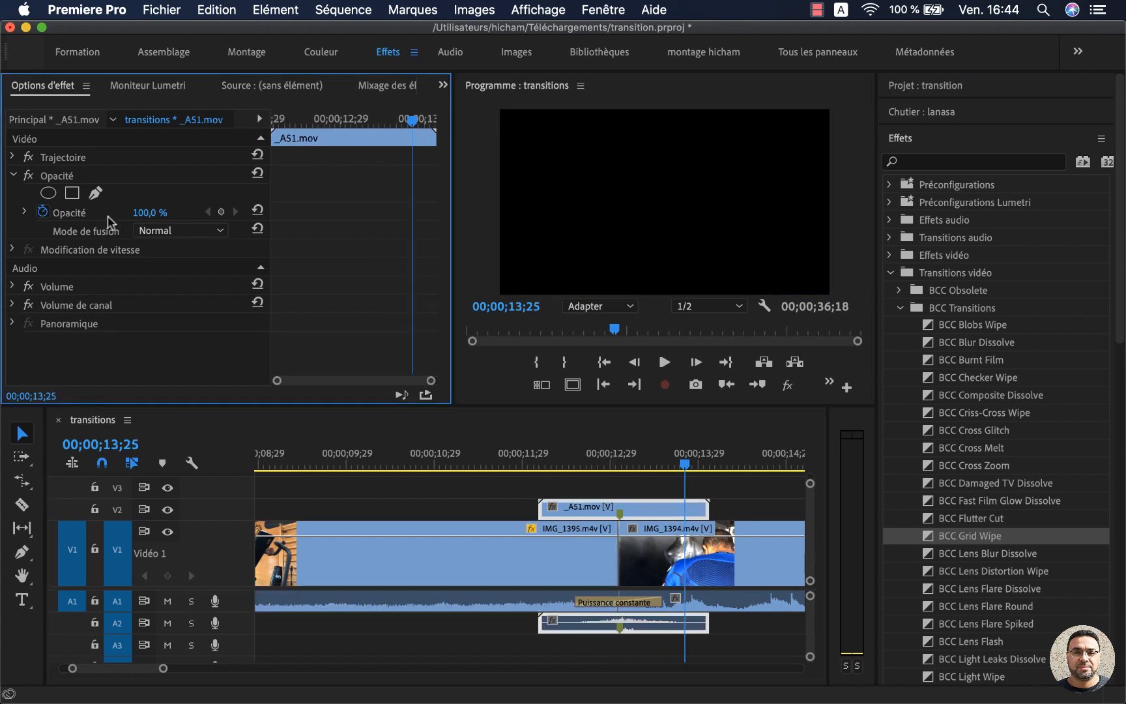
{"action": "left_click", "coordinate": [14, 175]}
{"action": "left_click", "coordinate": [582, 515]}
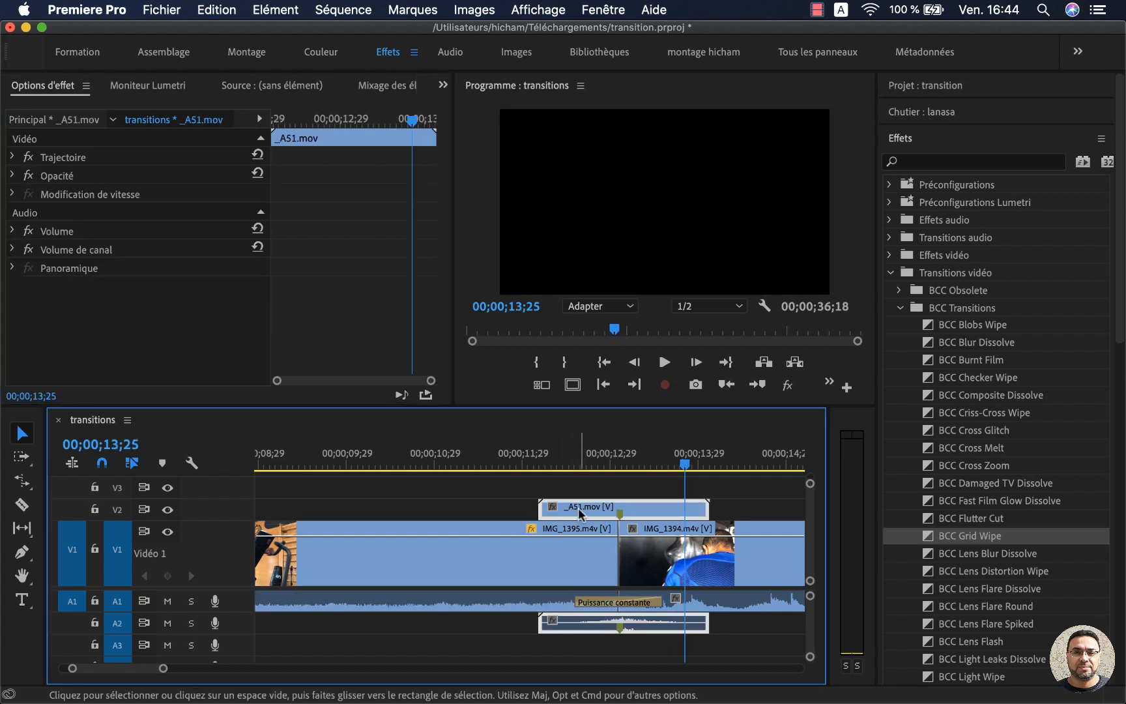
- Find the Incrustation Luminance video effect by searching for "lumina" and apply it to _A51.mov
{"action": "left_click", "coordinate": [592, 459]}
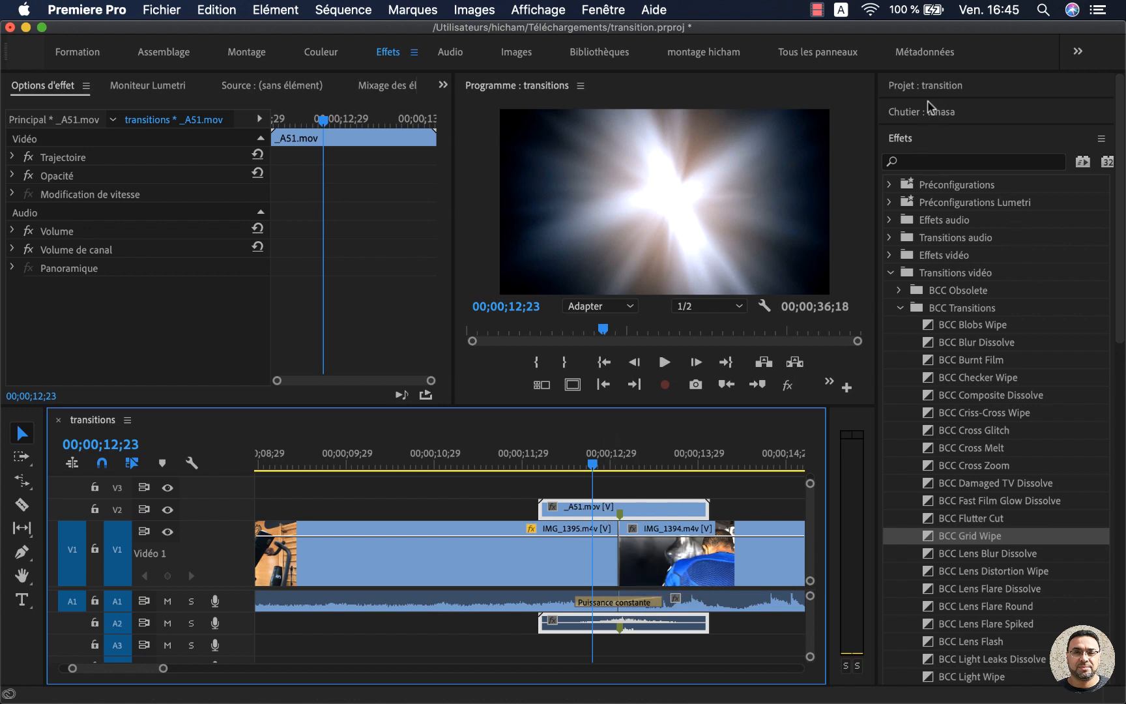
{"action": "left_click", "coordinate": [928, 162]}
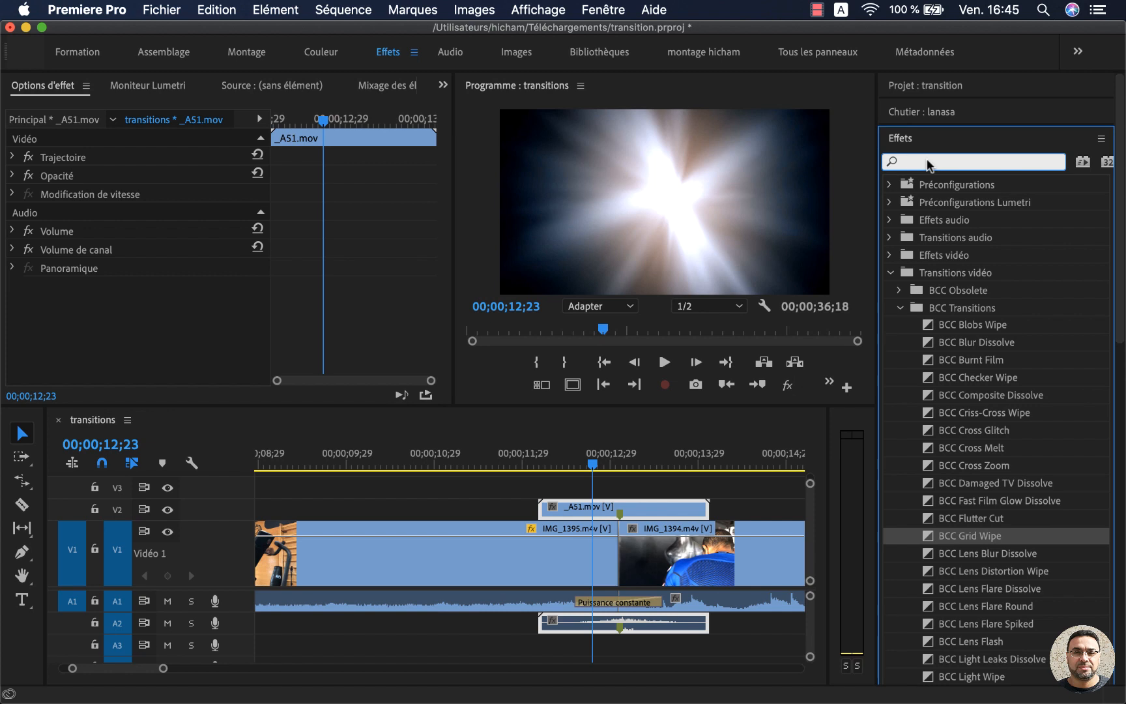
{"action": "type", "text": "lumina"}
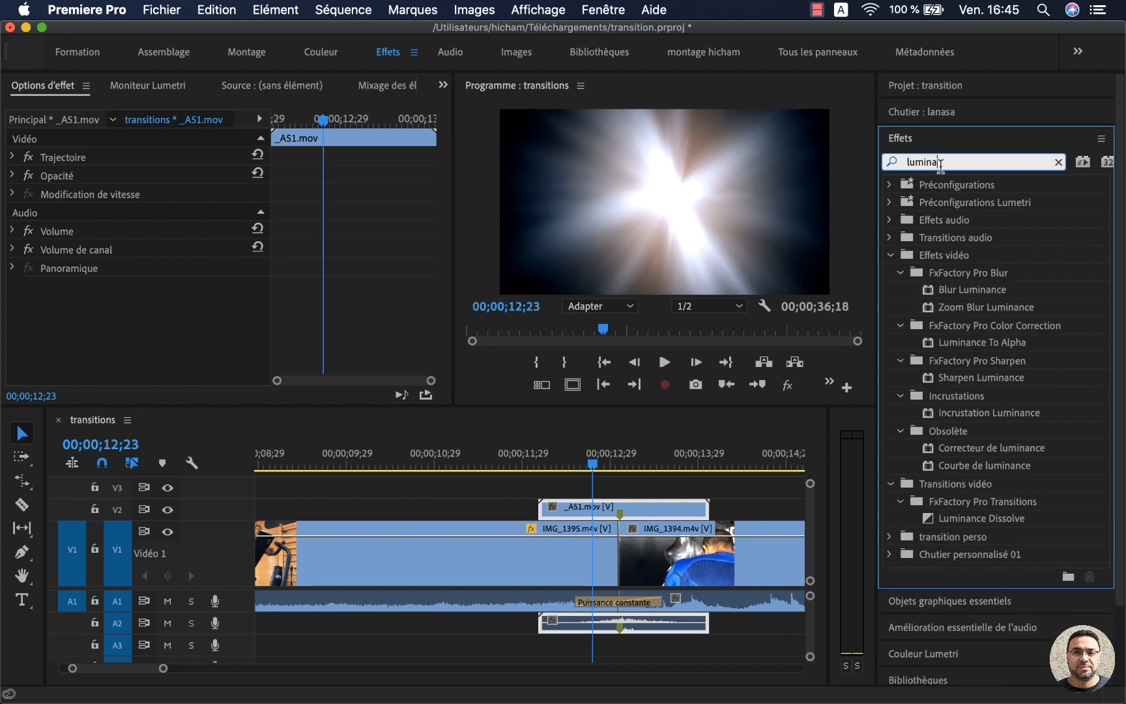
{"action": "left_click", "coordinate": [964, 417]}
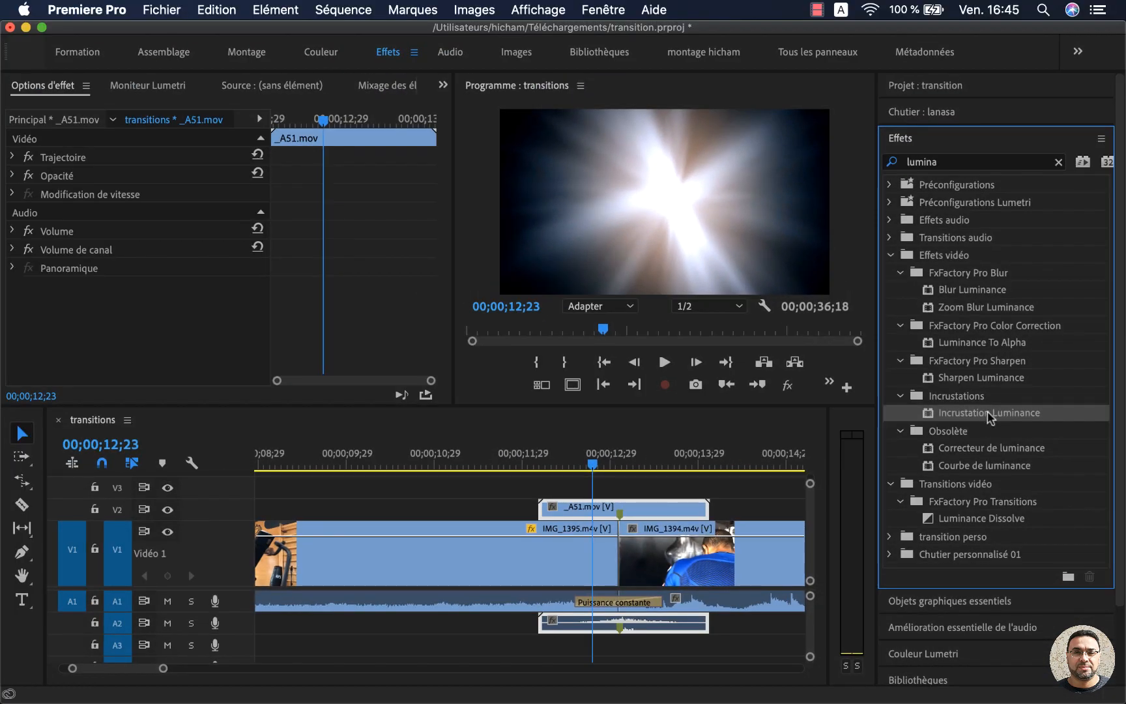
{"action": "double_click", "coordinate": [990, 417]}
- Play back the luminance-keyed _A51.mov transition over the cut, starting from about 00;00;12;06
{"action": "left_click", "coordinate": [540, 454]}
{"action": "key", "text": "space"}
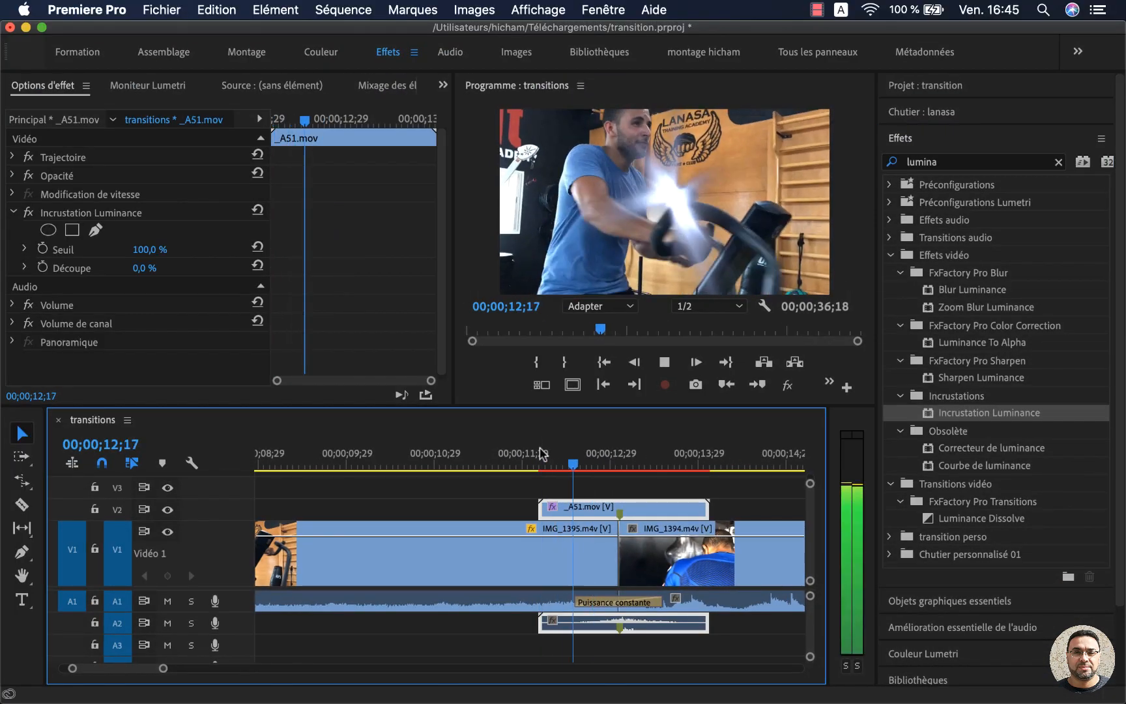
{"action": "key", "text": "space"}
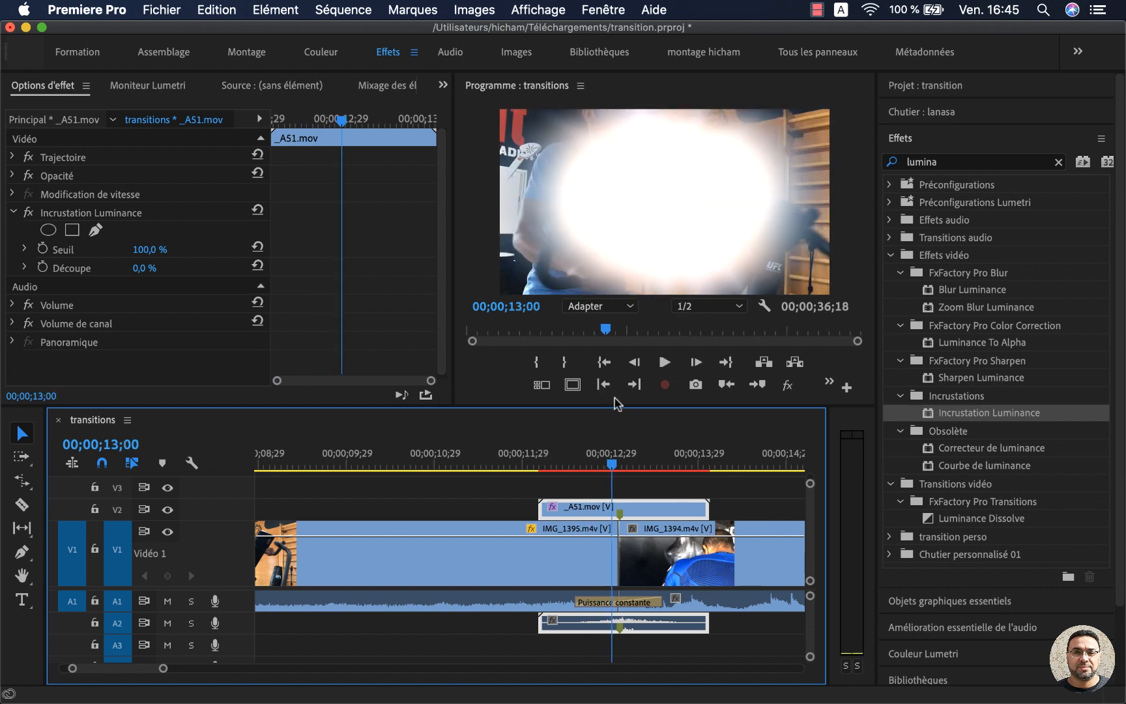
{"action": "left_click", "coordinate": [538, 454]}
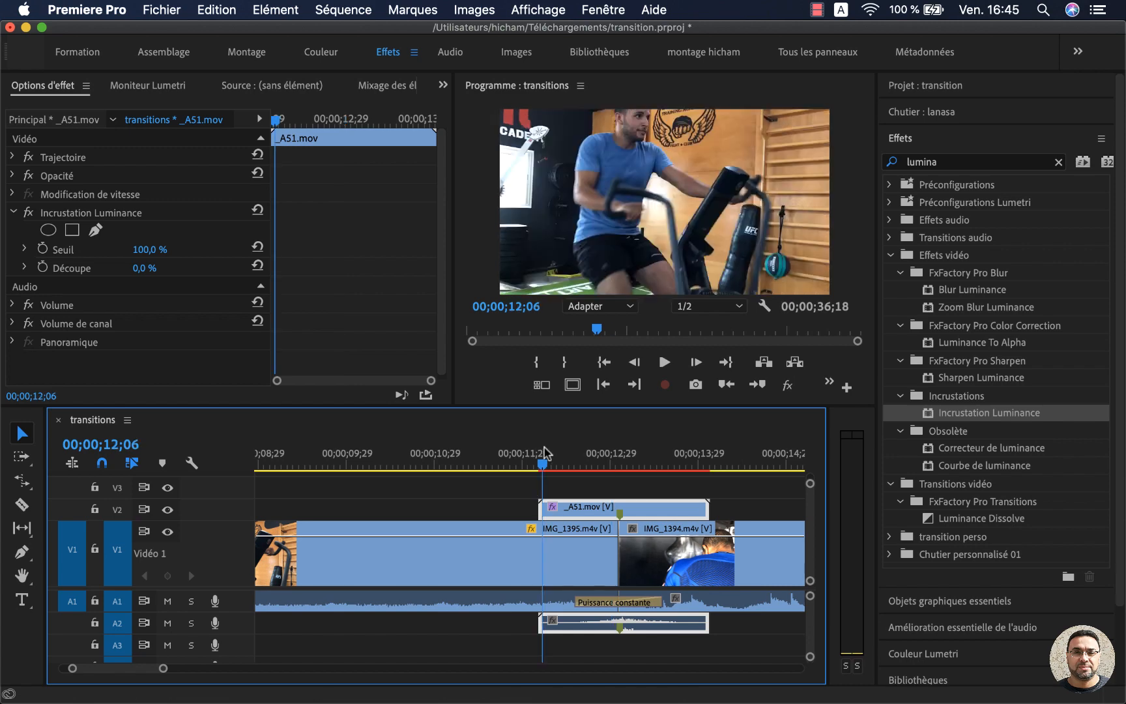
{"action": "key", "text": "space"}
{"action": "key", "text": "space"}
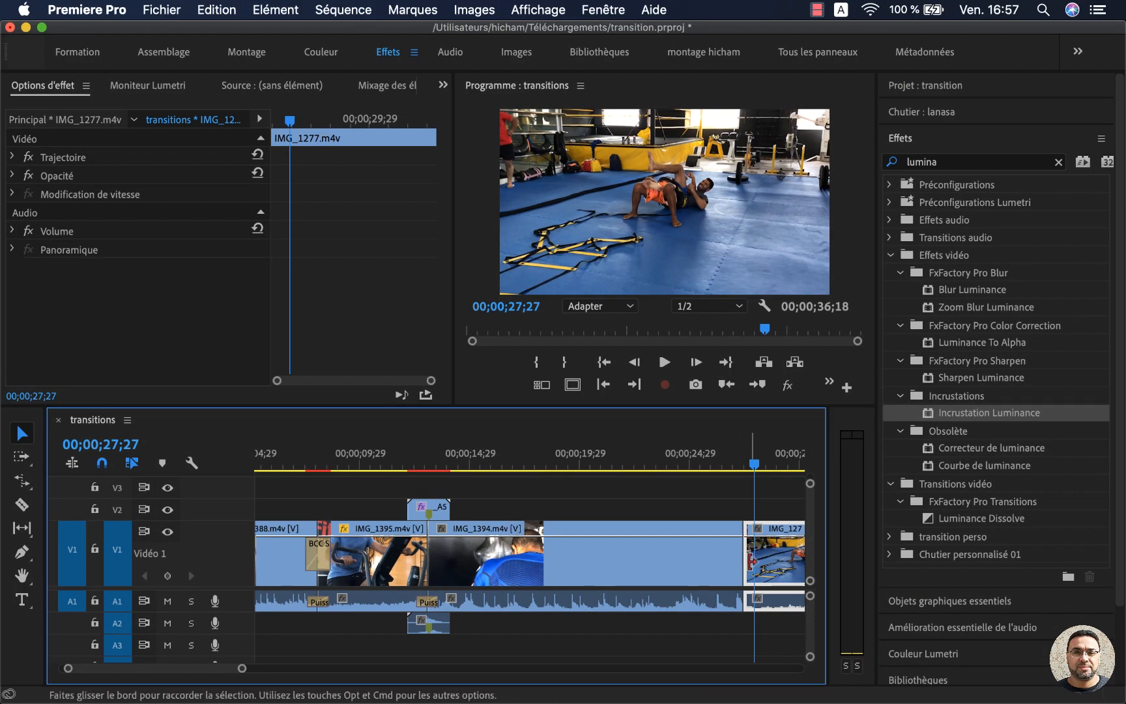
- Shift IMG_1277.m4v and IMG_1295.m4v to a later time and extend the end of IMG_1394.m4v to 00;00;29;29
{"action": "scroll", "coordinate": [750, 560], "scroll_direction": "right", "scroll_amount": 3}
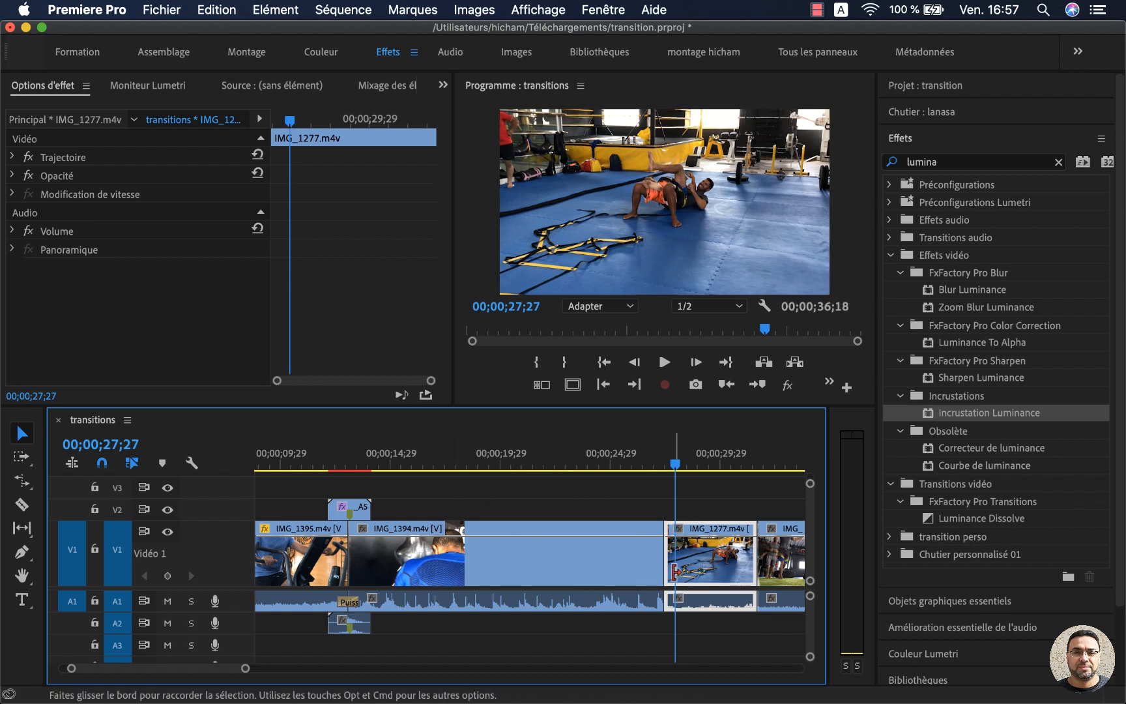
{"action": "scroll", "coordinate": [676, 572], "scroll_direction": "right", "scroll_amount": 3}
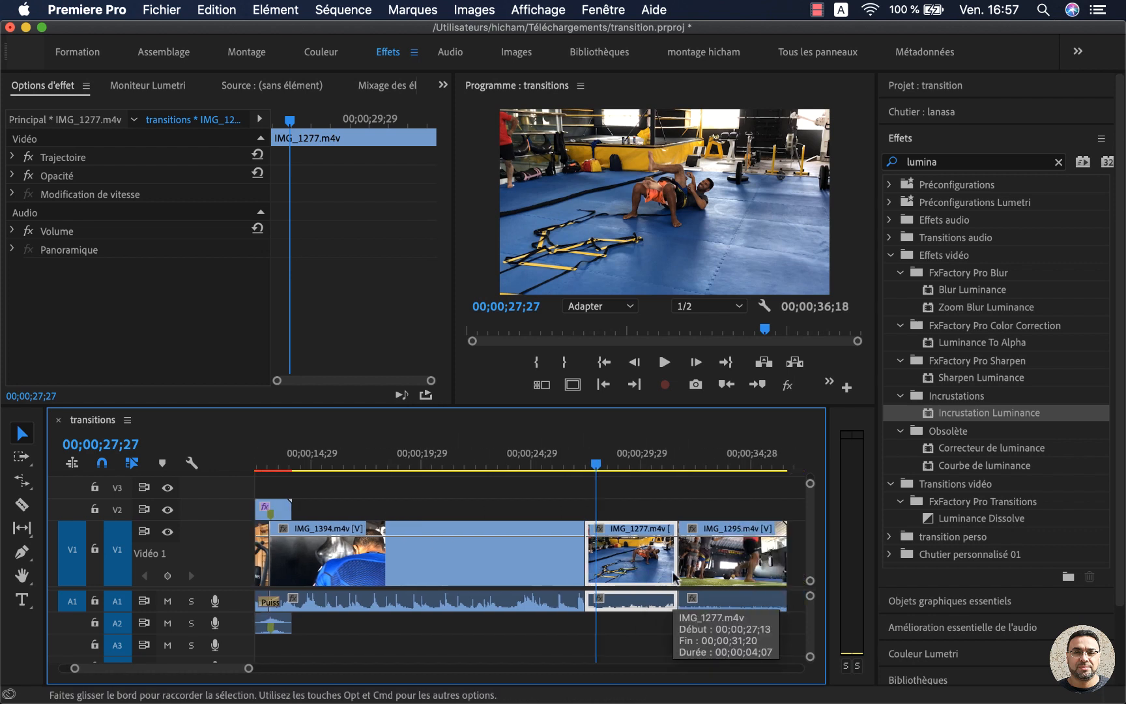
{"action": "scroll", "coordinate": [674, 573], "scroll_direction": "right", "scroll_amount": 5}
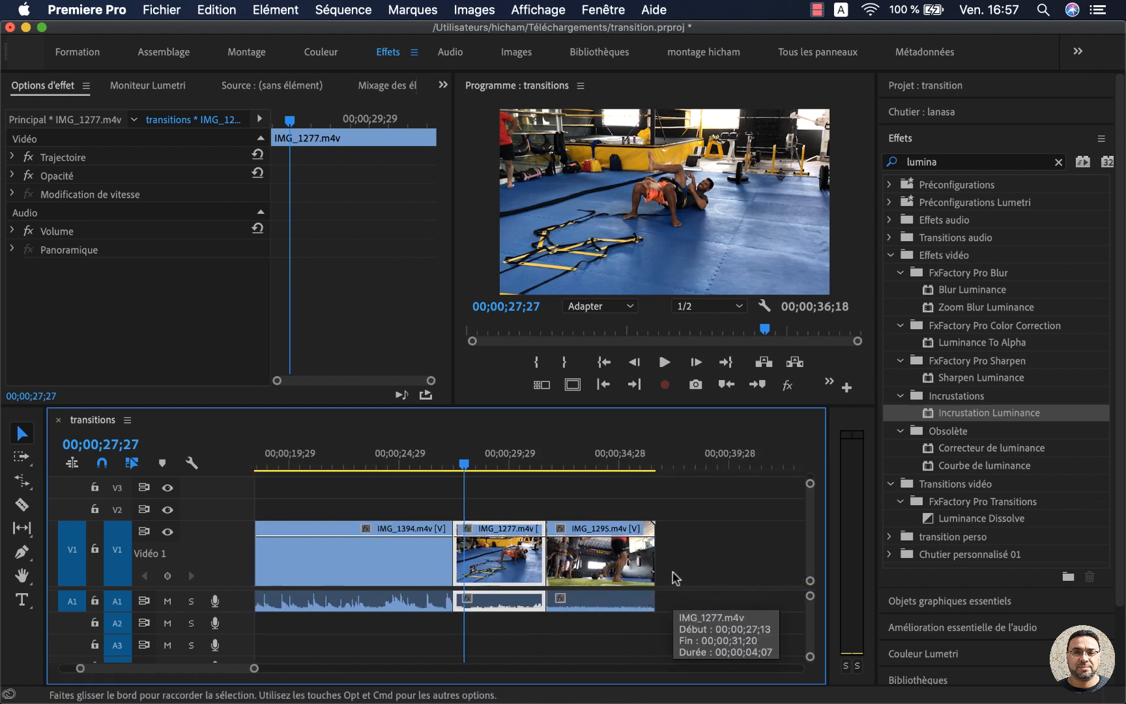
{"action": "left_click", "coordinate": [521, 507]}
{"action": "left_click_drag", "start_coordinate": [580, 515], "coordinate": [599, 559]}
{"action": "left_click_drag", "start_coordinate": [451, 564], "coordinate": [540, 560]}
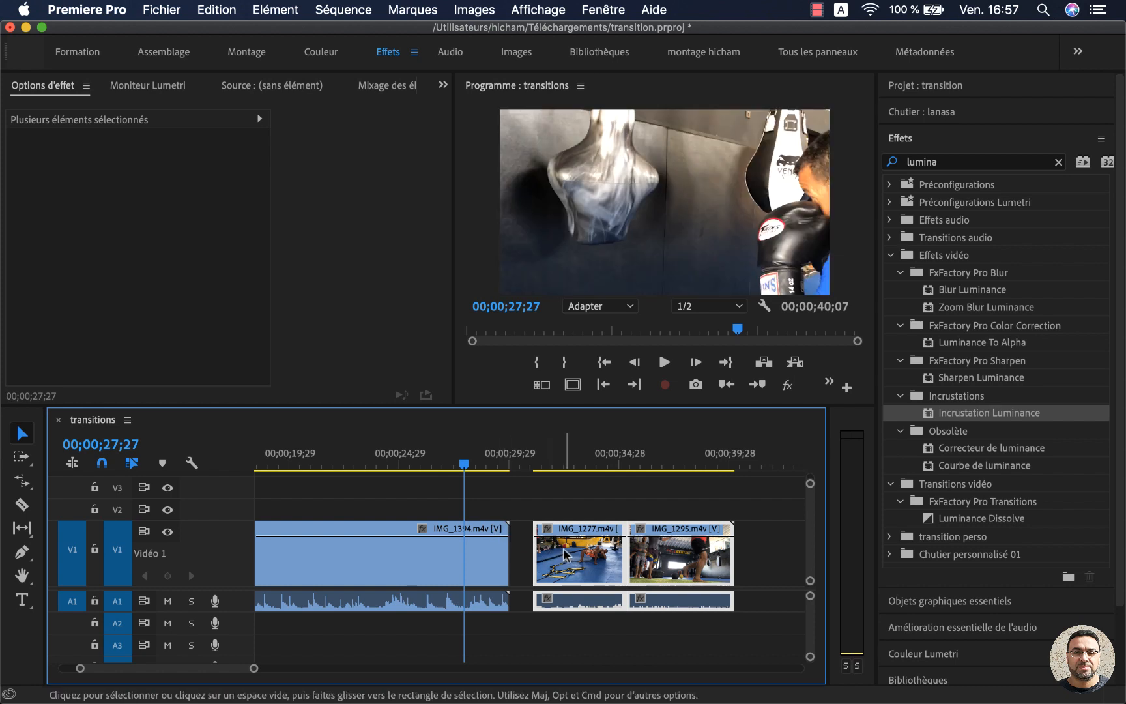
{"action": "left_click_drag", "start_coordinate": [654, 534], "coordinate": [720, 536]}
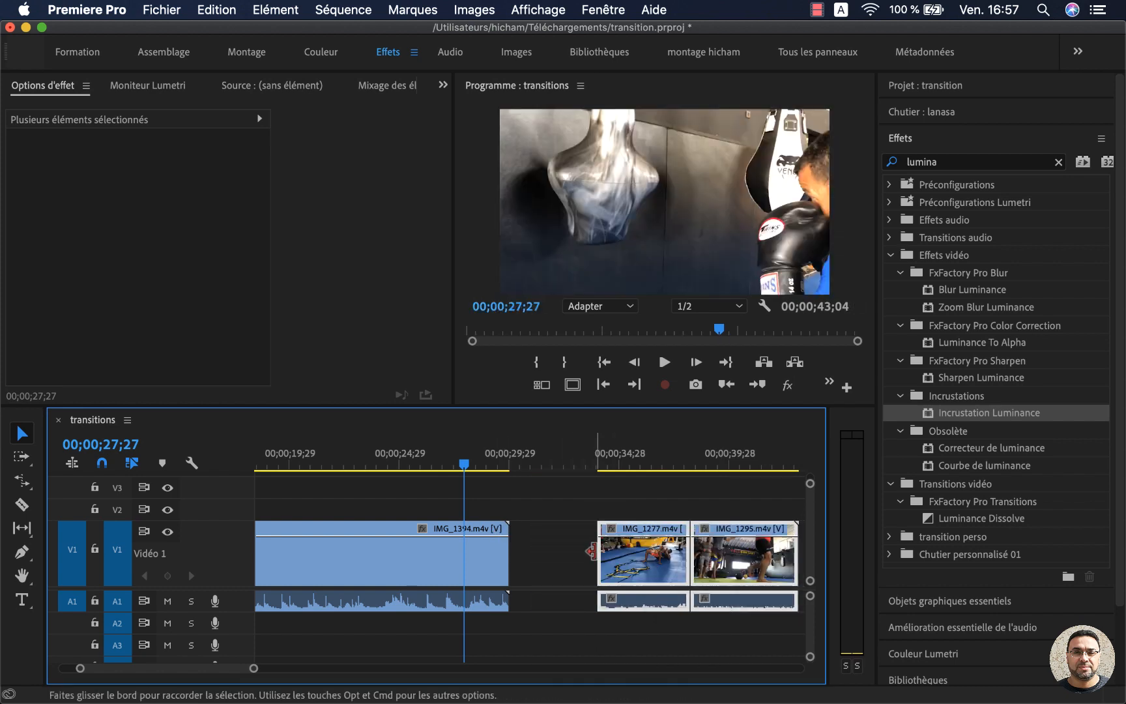
- Extend the start of IMG_1277.m4v and butt the clip against the end of IMG_1394.m4v
{"action": "left_click", "coordinate": [582, 555]}
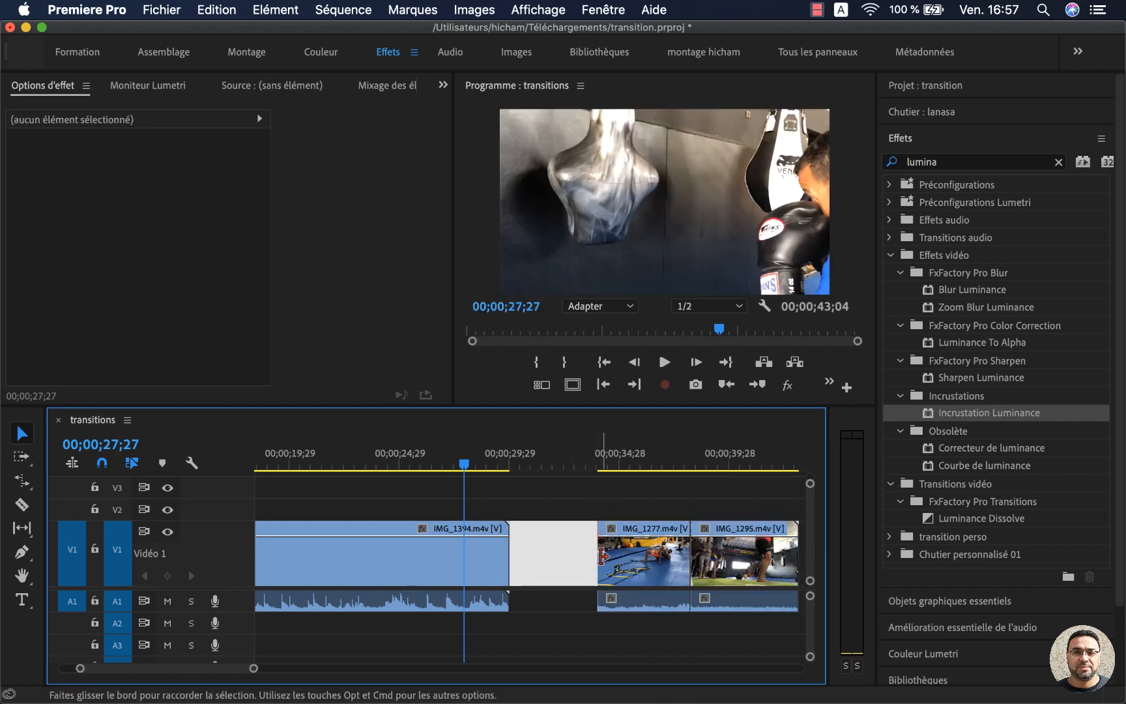
{"action": "left_click_drag", "start_coordinate": [603, 556], "coordinate": [543, 560]}
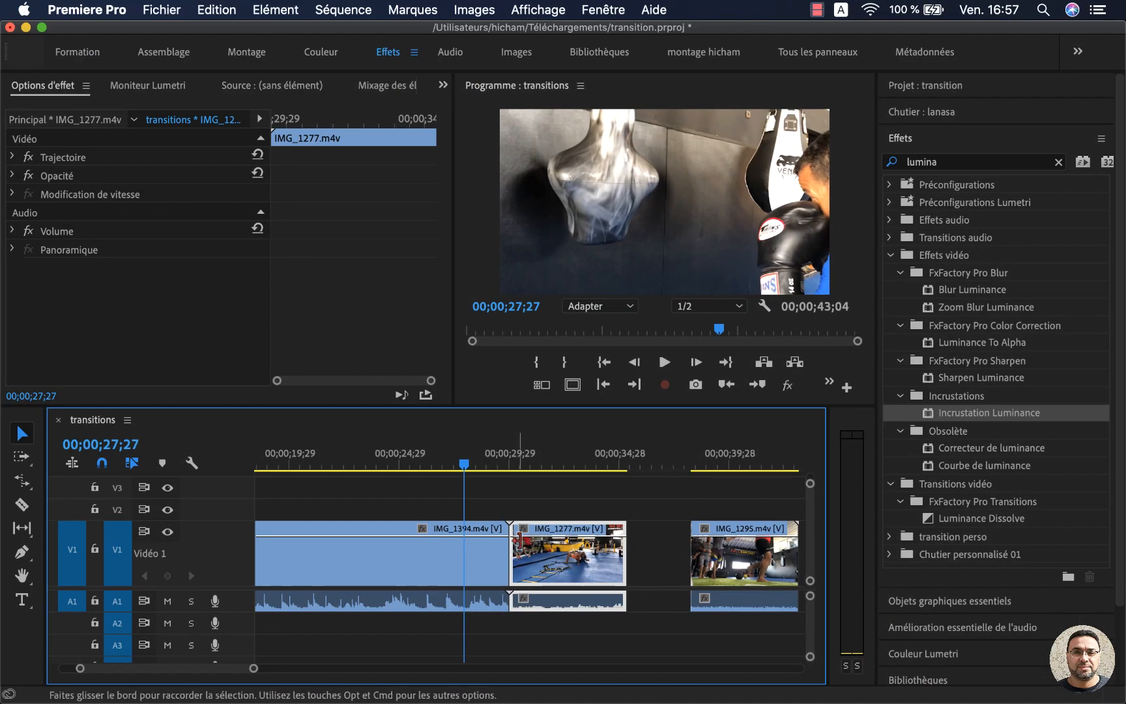
- Move _A51.mov to the cut between IMG_1394.m4v and IMG_1277.m4v, aligning its marker with the cut
{"action": "scroll", "coordinate": [482, 546], "scroll_direction": "up", "scroll_amount": 5}
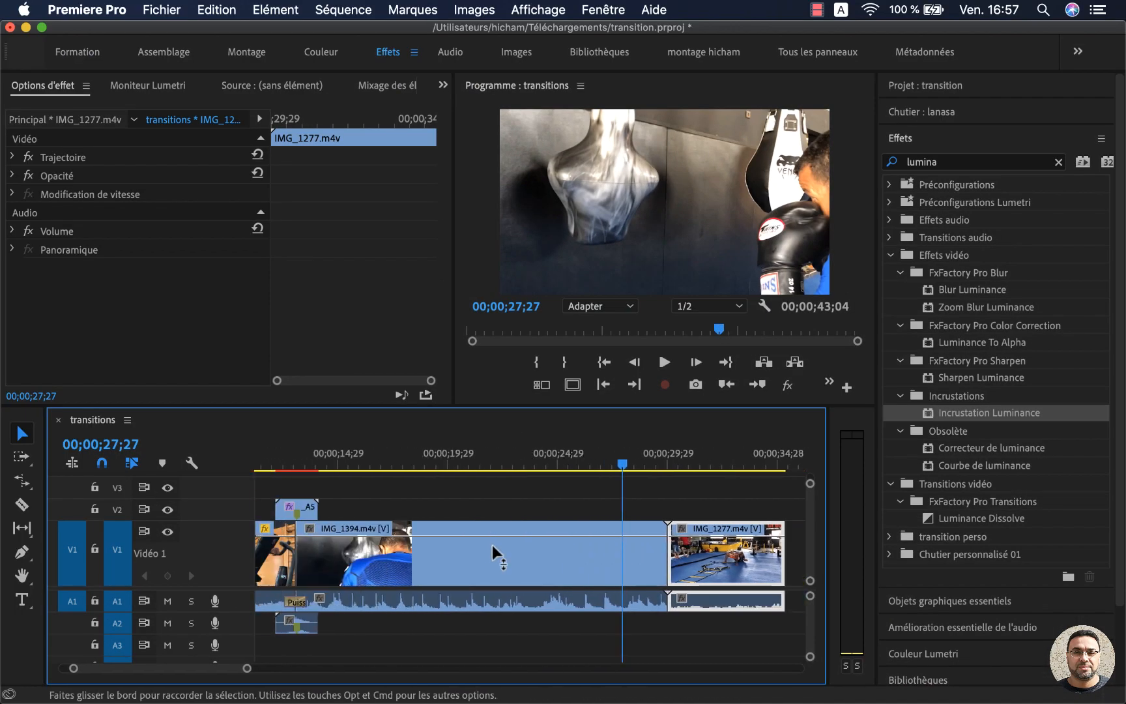
{"action": "left_click", "coordinate": [294, 512]}
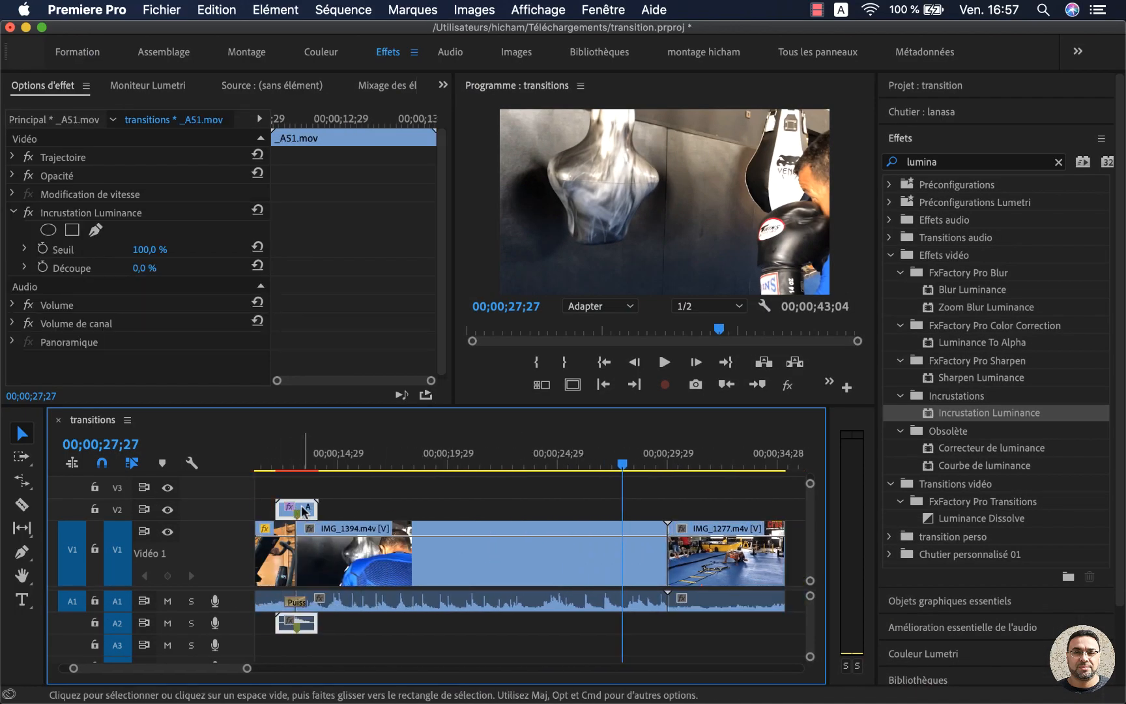
{"action": "left_click_drag", "start_coordinate": [304, 513], "coordinate": [671, 511]}
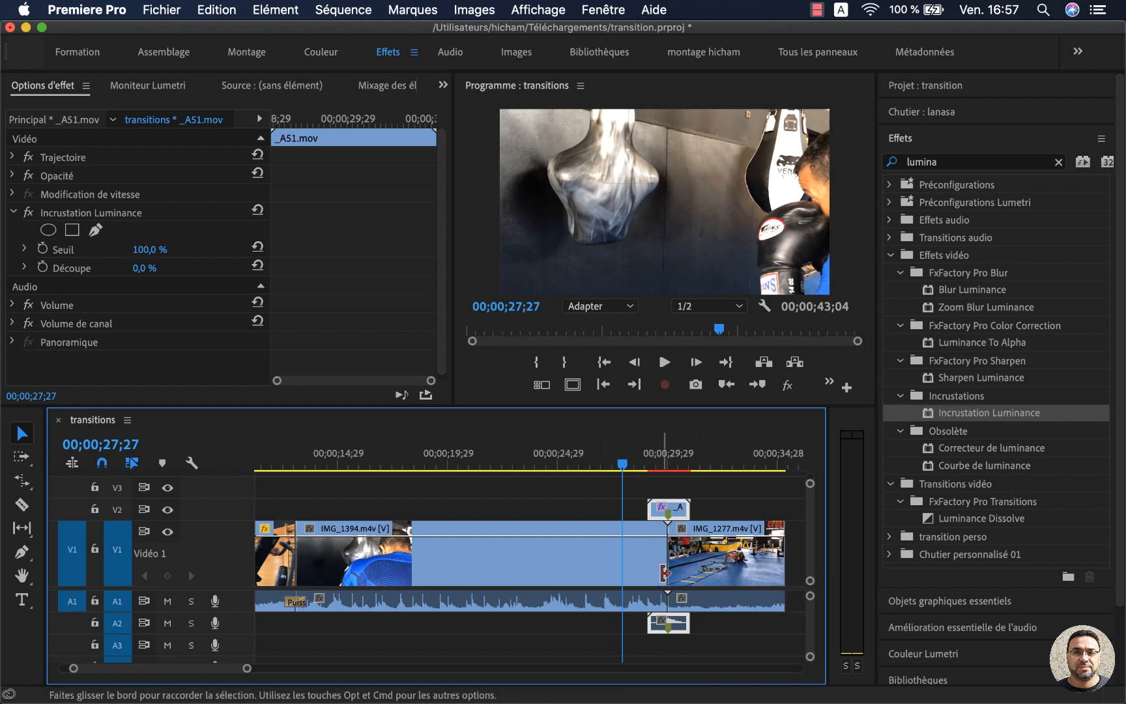
- Show the flare frame near the new cut at 00;00;29;27 and select the end edge of _A51.mov
{"action": "scroll", "coordinate": [651, 467], "scroll_direction": "down", "scroll_amount": 3}
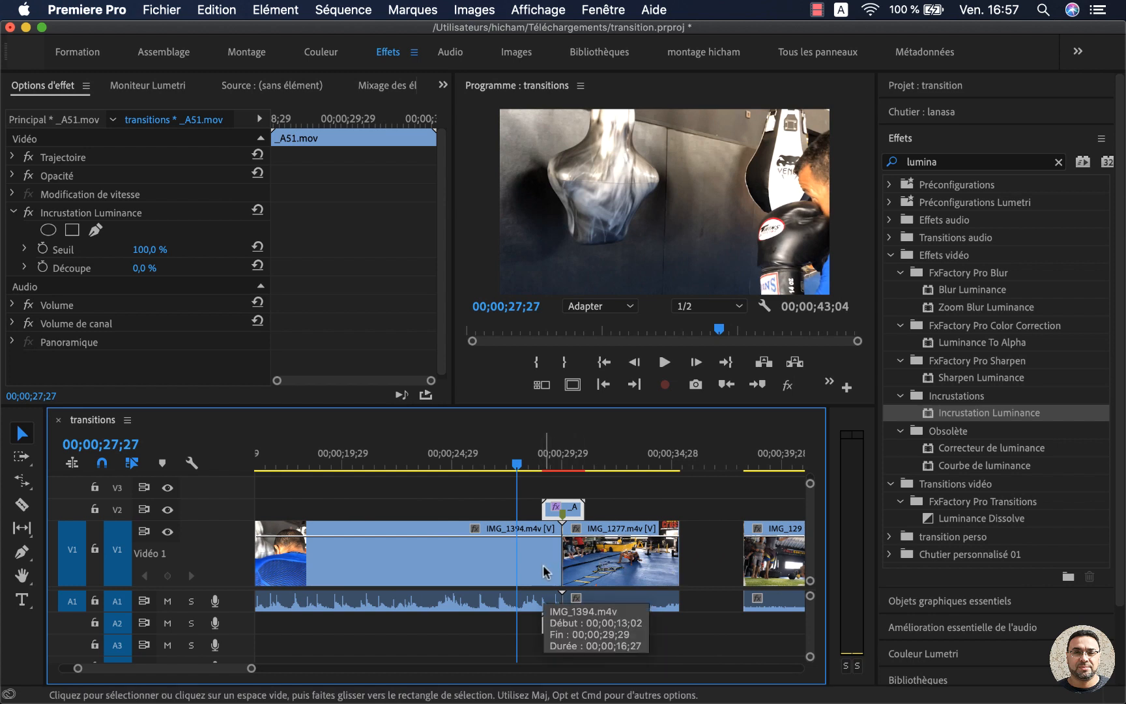
{"action": "key", "text": "Down"}
{"action": "left_click", "coordinate": [578, 515]}
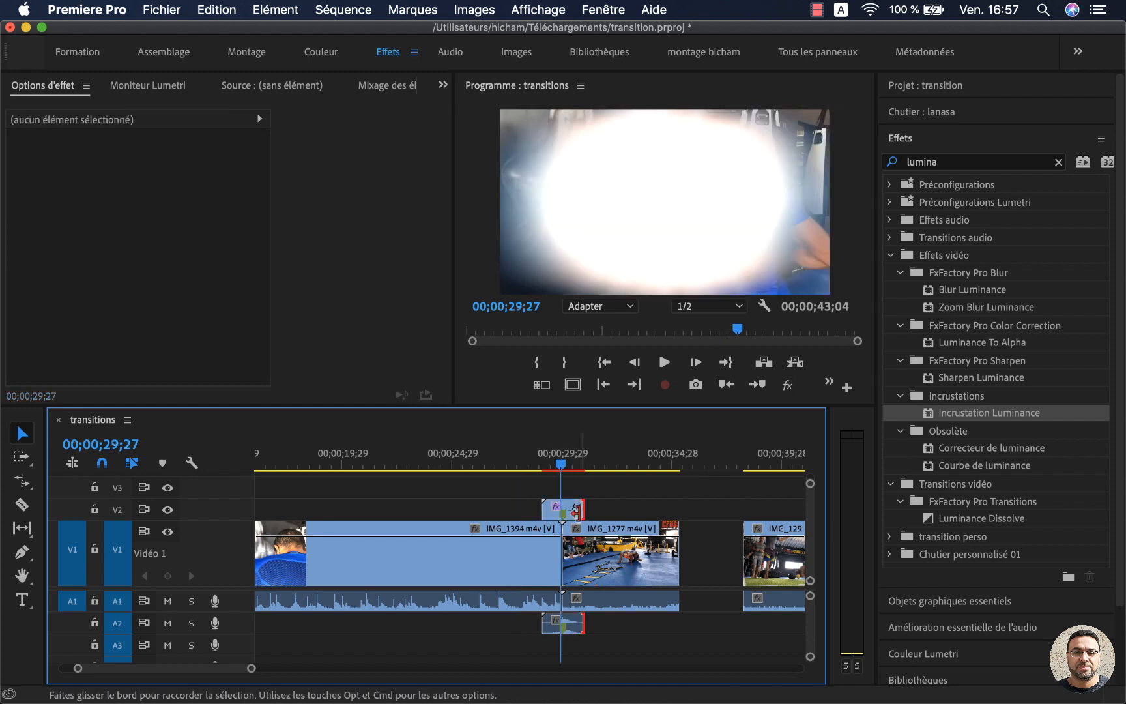
- Clear the effects search and delete _A51.mov from the cut between IMG_1394.m4v and IMG_1277.m4v
{"action": "left_click", "coordinate": [563, 512]}
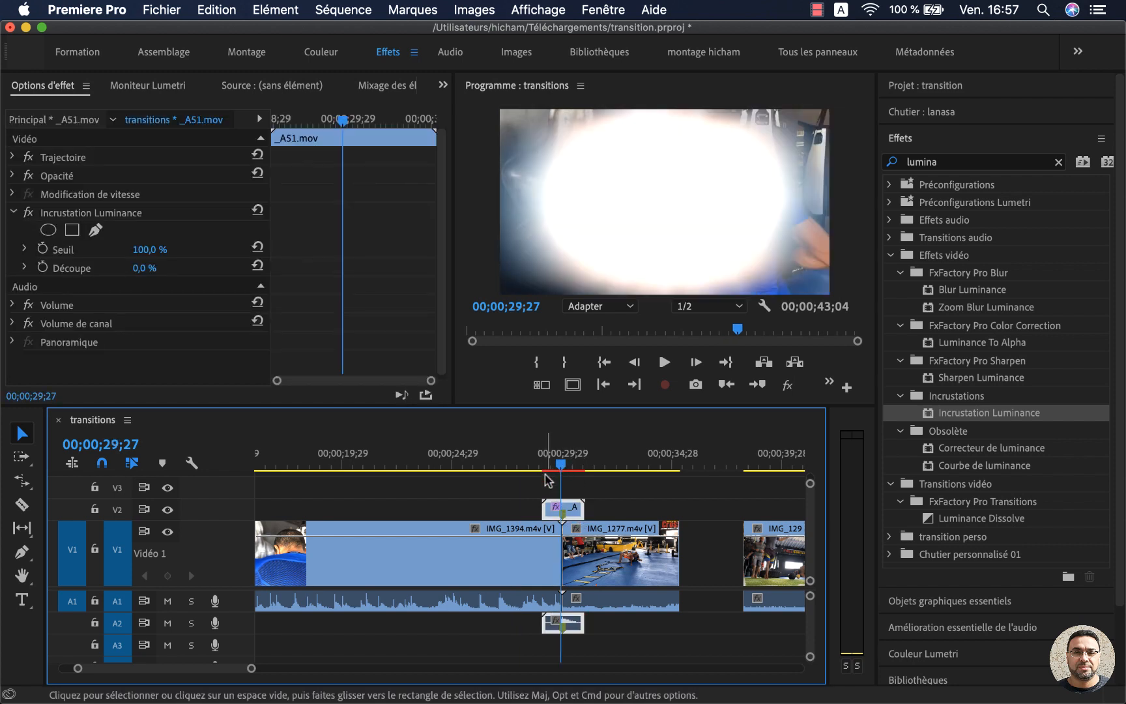
{"action": "scroll", "coordinate": [548, 479], "scroll_direction": "right", "scroll_amount": 5}
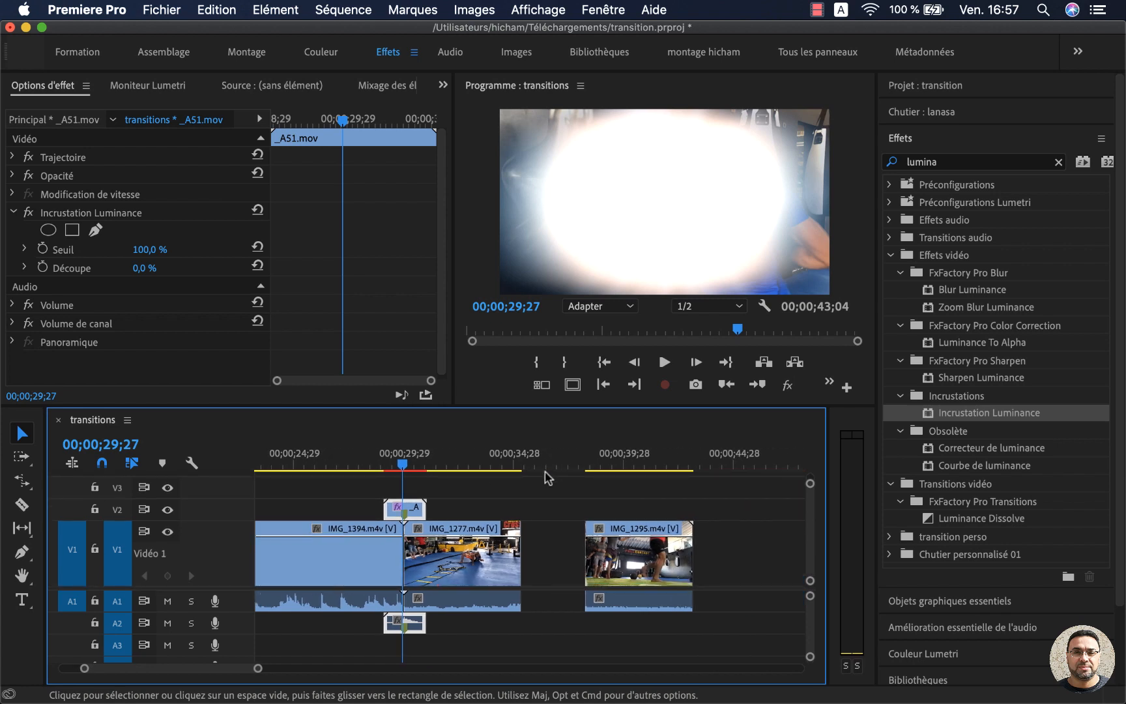
{"action": "left_click", "coordinate": [1056, 165]}
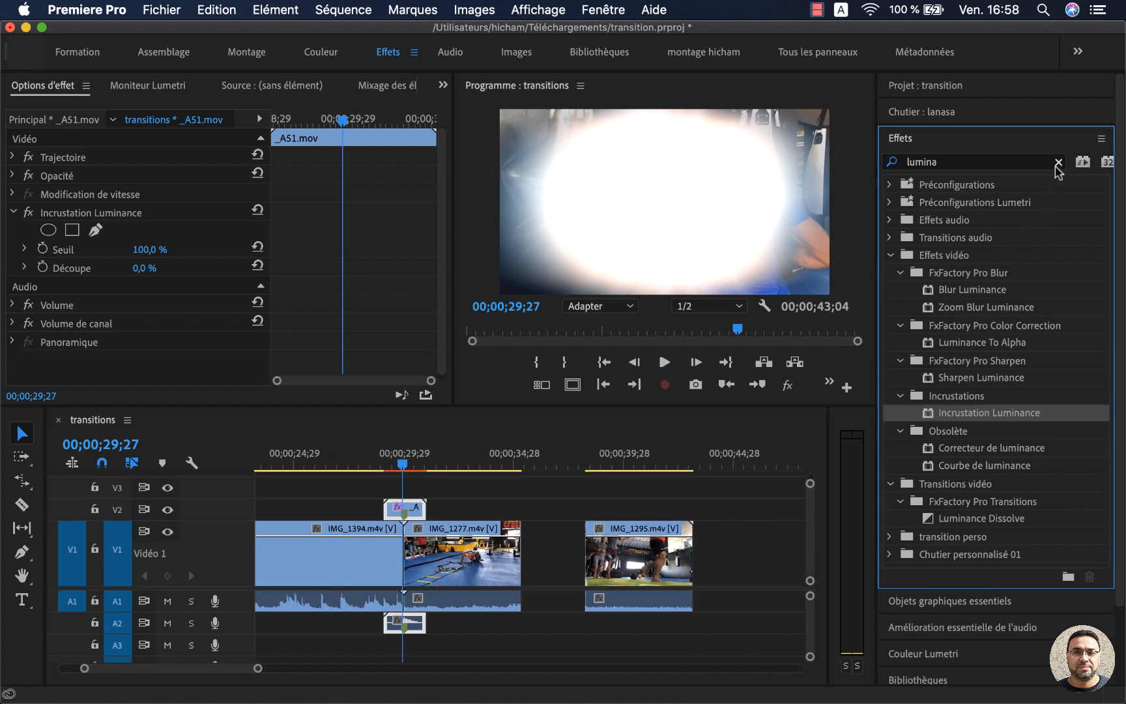
{"action": "left_click", "coordinate": [1056, 164]}
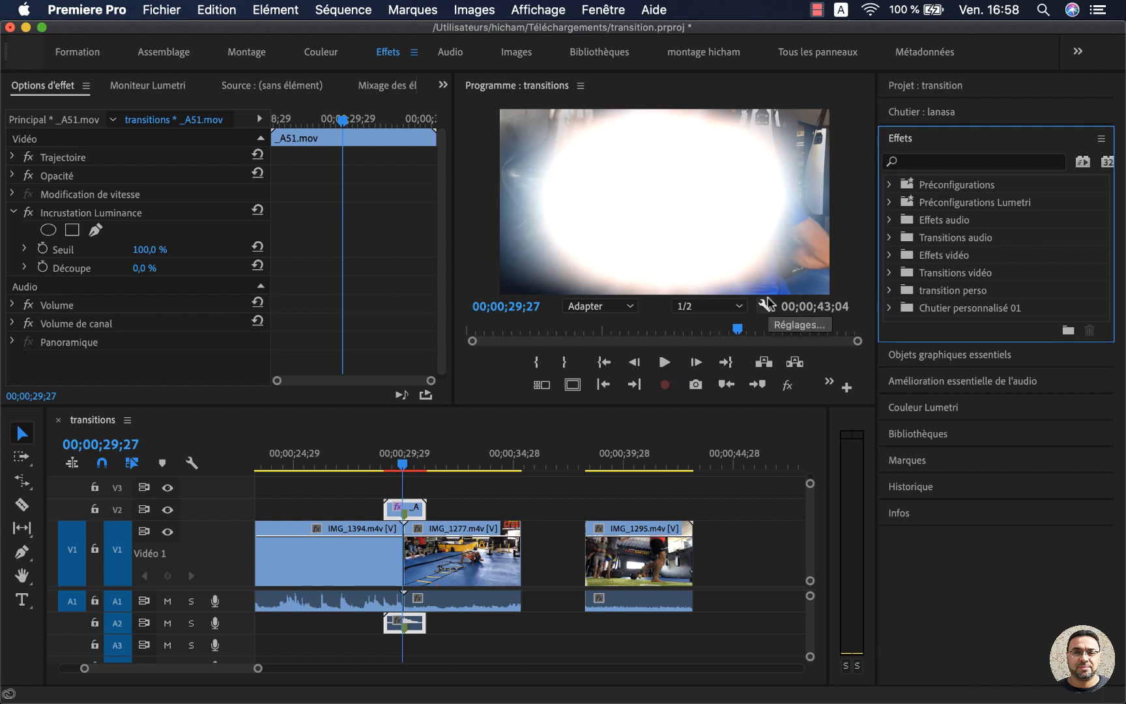
{"action": "left_click", "coordinate": [415, 510]}
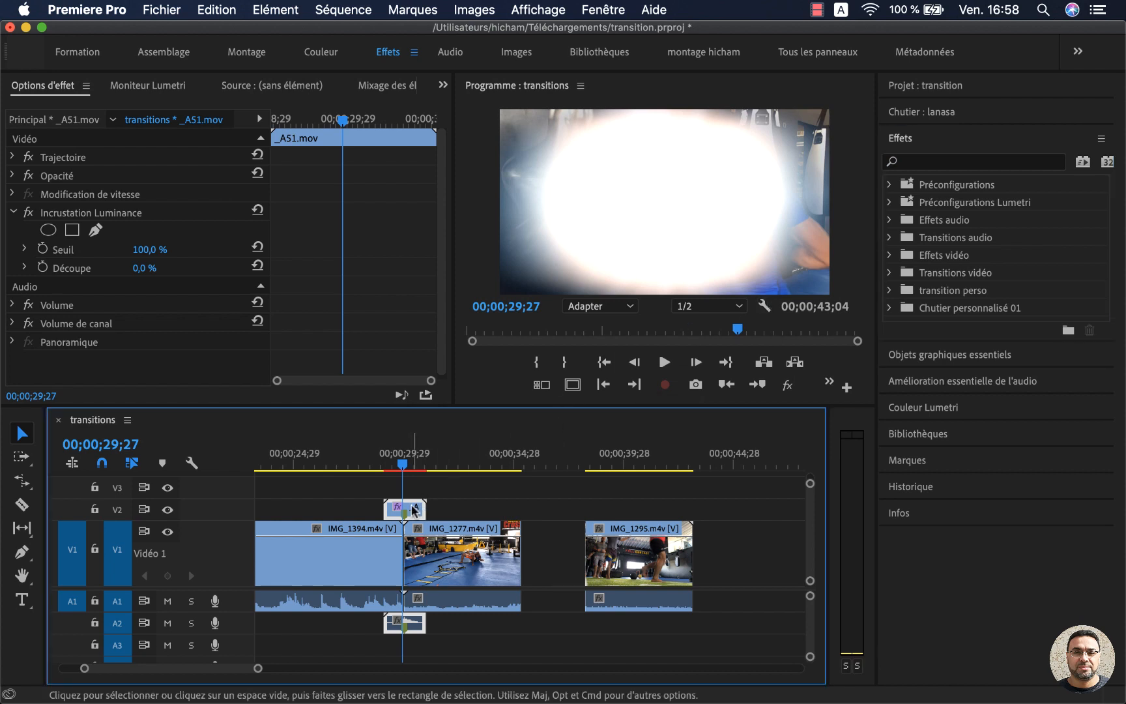
{"action": "key", "text": "Delete"}
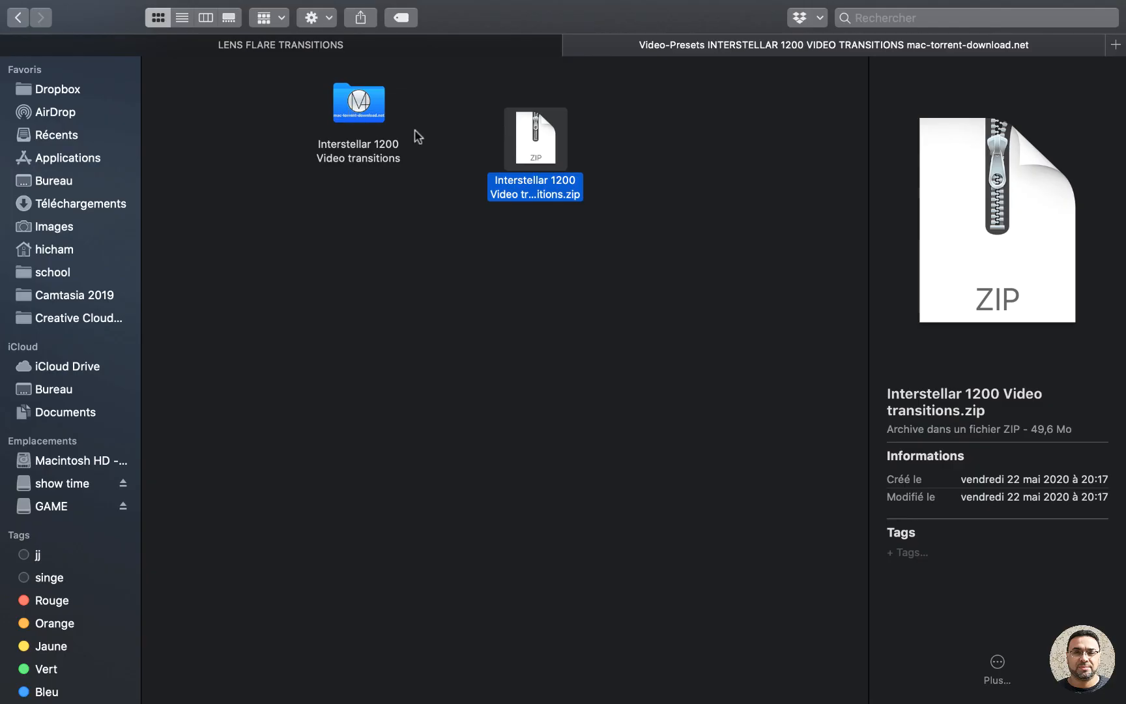
- Switch to Finder and examine the contents of the Interstellar 1200 Video transitions folder
{"action": "left_click", "coordinate": [399, 112]}
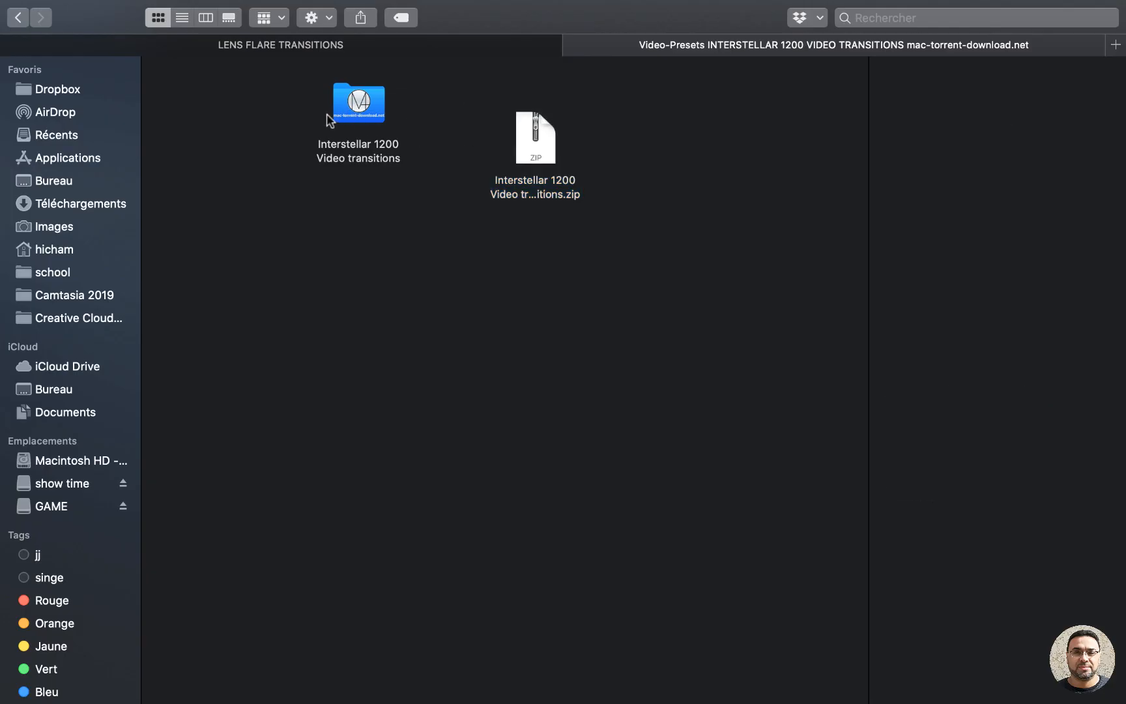
{"action": "double_click", "coordinate": [367, 155]}
{"action": "mouse_move", "coordinate": [327, 101]}
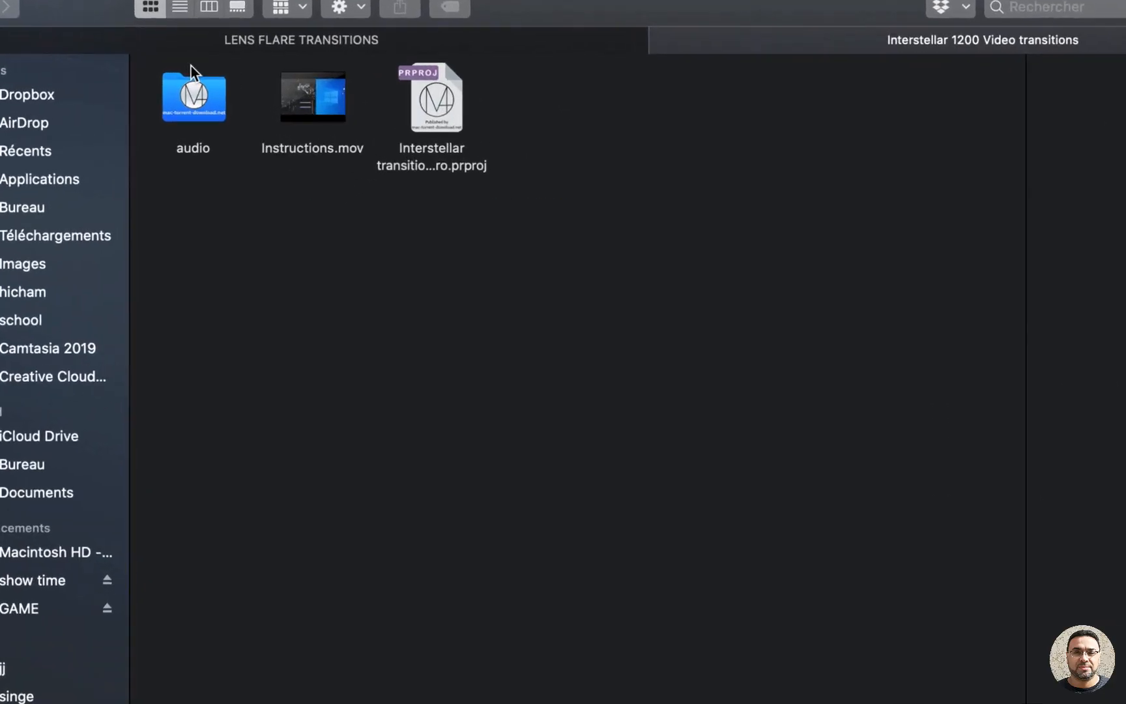
{"action": "left_click", "coordinate": [503, 125]}
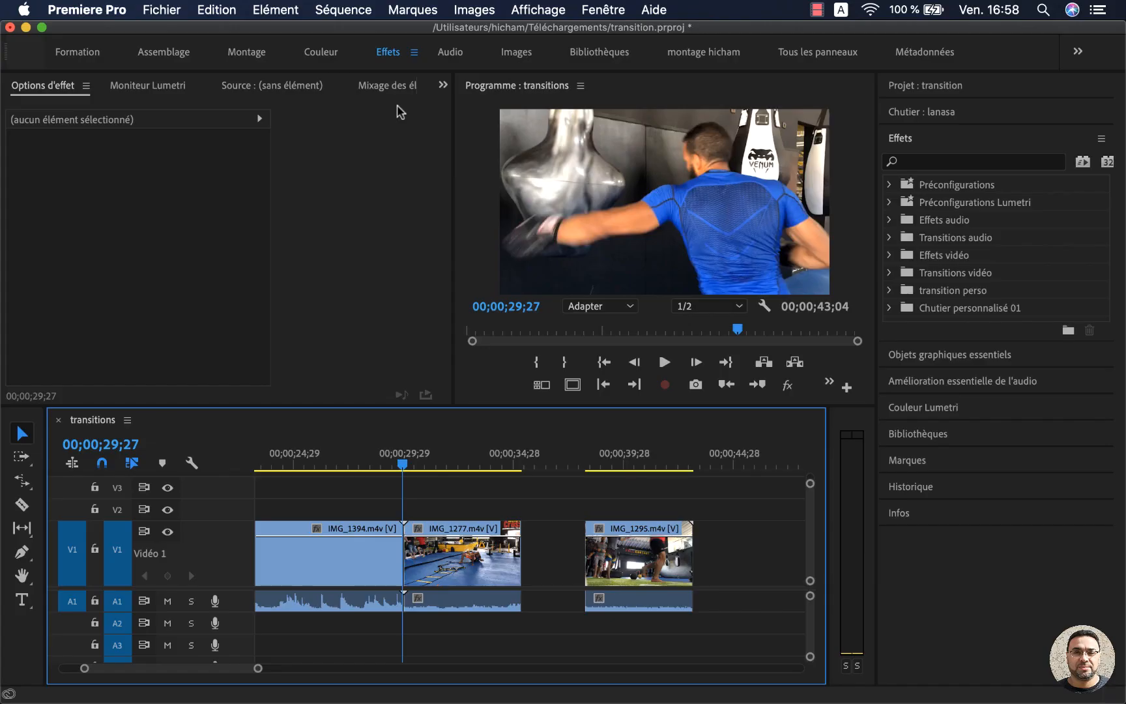
- Switch to the montage hicham workspace and show the end of the transition project's media items
{"action": "left_click", "coordinate": [932, 86]}
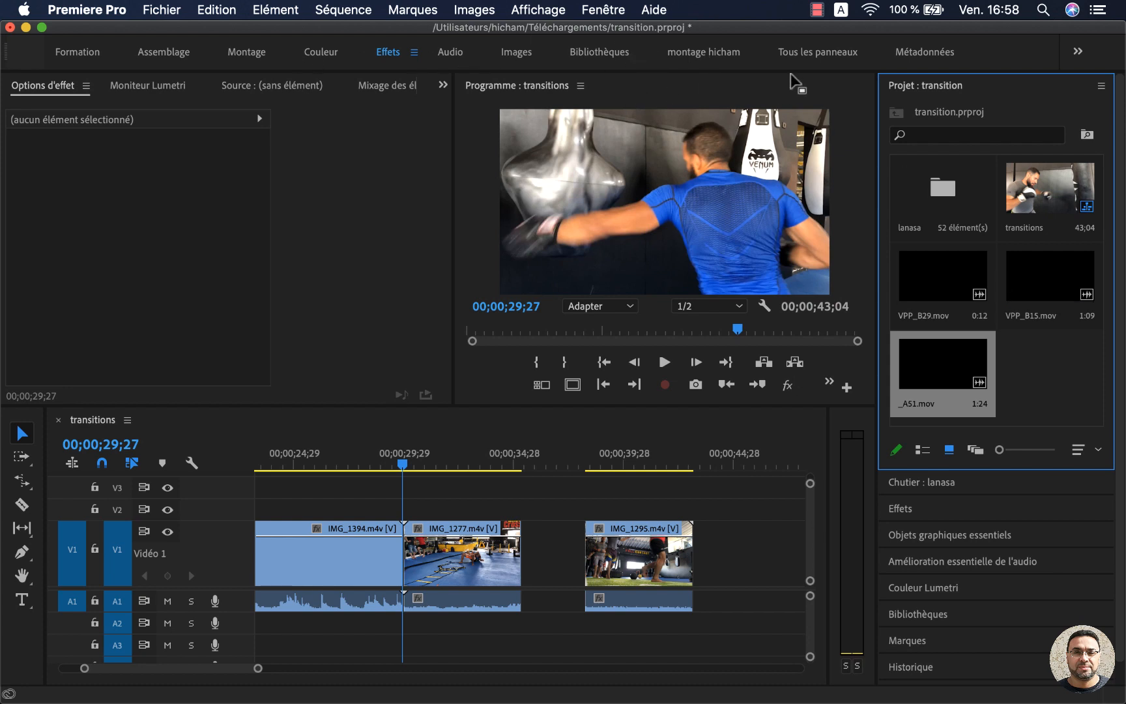
{"action": "left_click", "coordinate": [716, 56]}
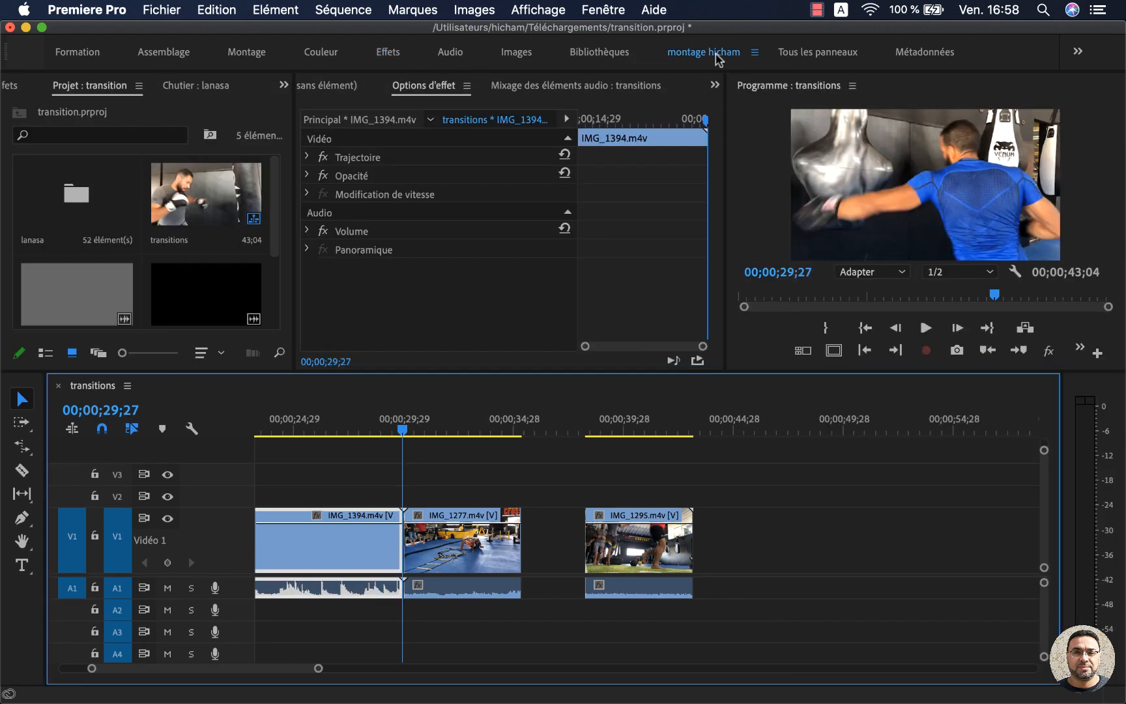
{"action": "left_click", "coordinate": [76, 91]}
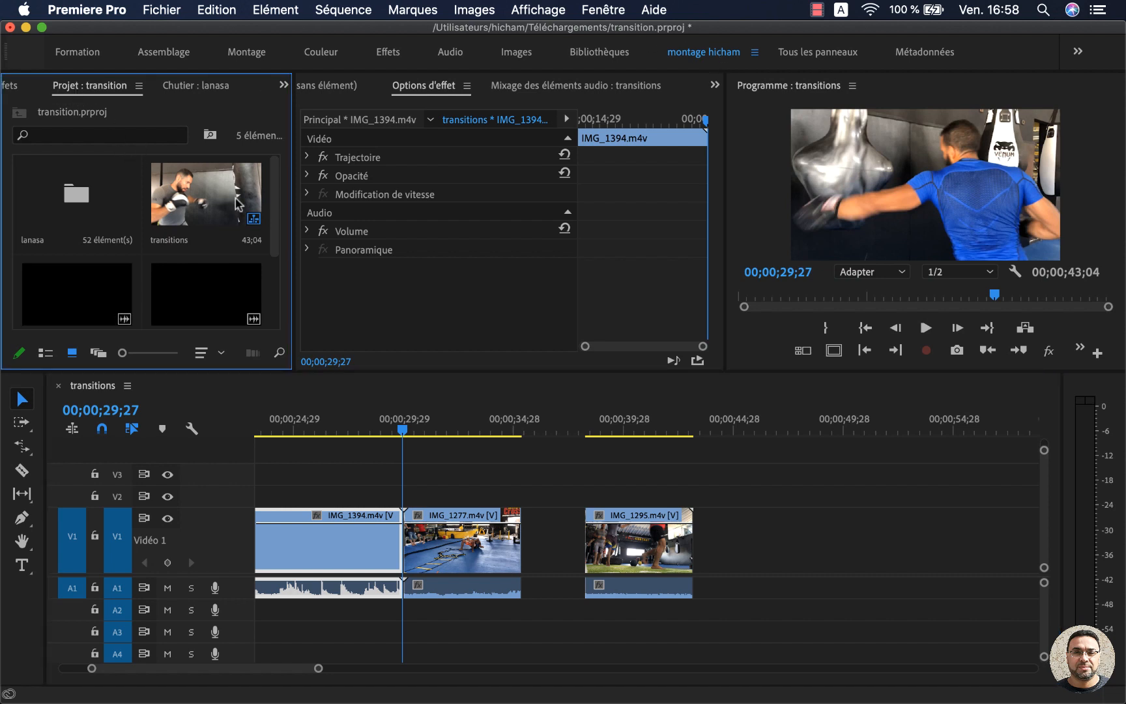
{"action": "left_click_drag", "start_coordinate": [278, 209], "coordinate": [276, 297]}
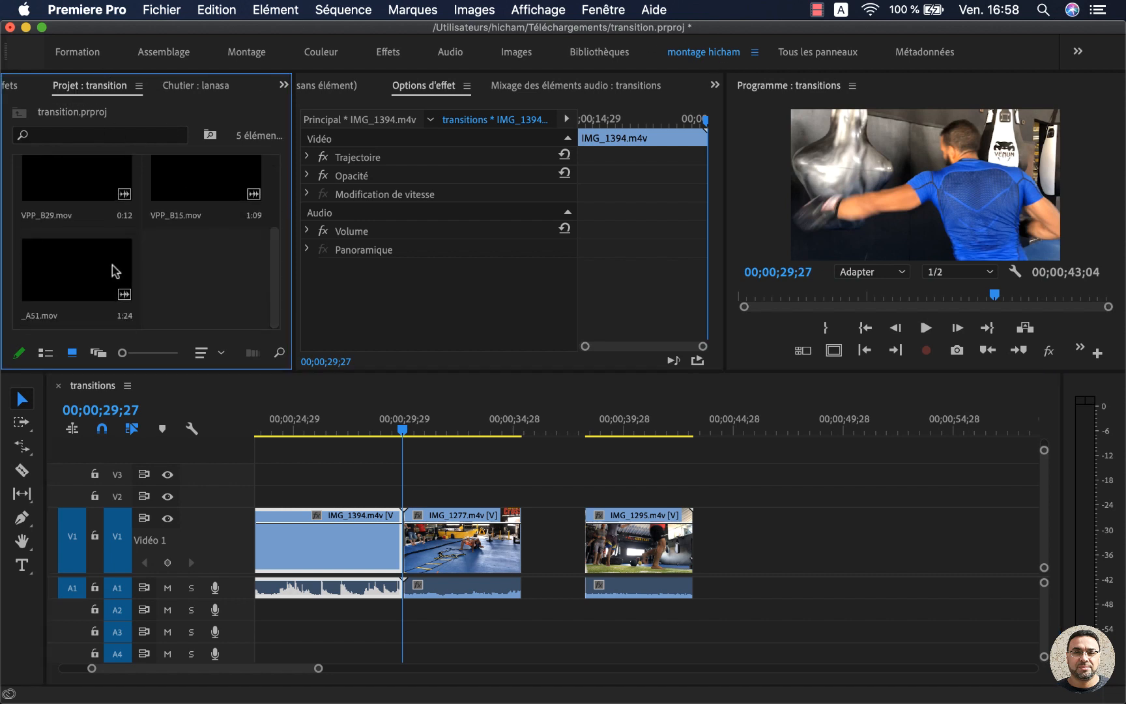
- Import the entire Interstellar transitions .prproj from the Interstellar 1200 Video transitions folder into the project
{"action": "double_click", "coordinate": [206, 278]}
{"action": "double_click", "coordinate": [389, 118]}
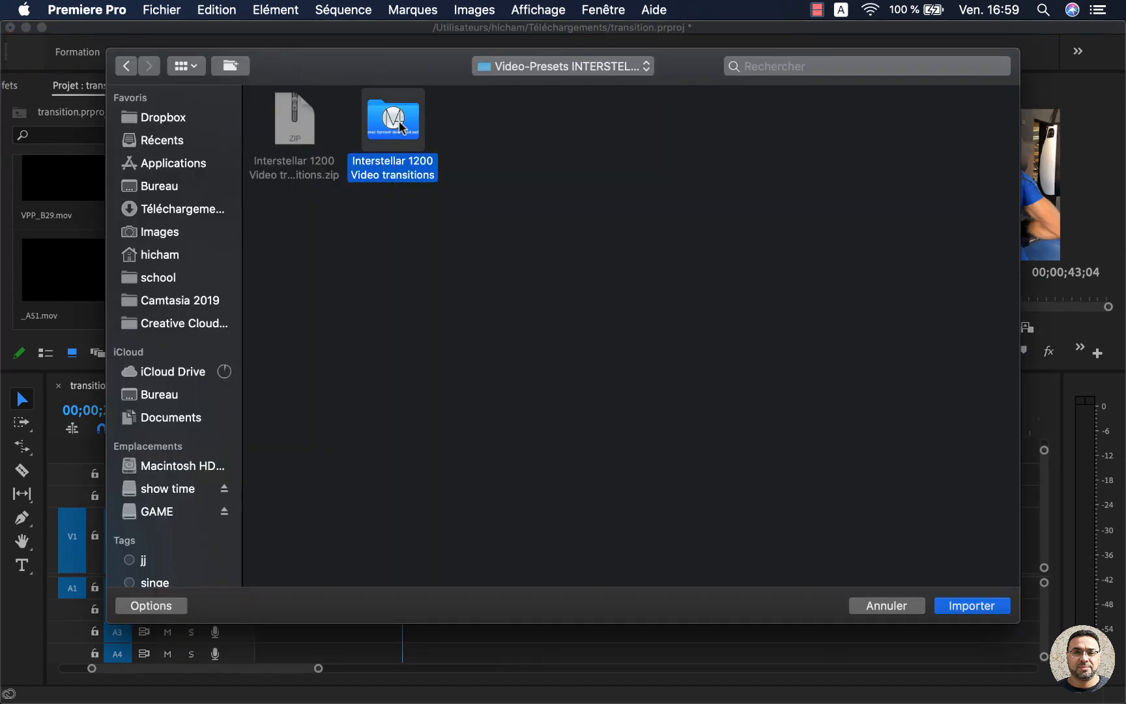
{"action": "left_click", "coordinate": [403, 133]}
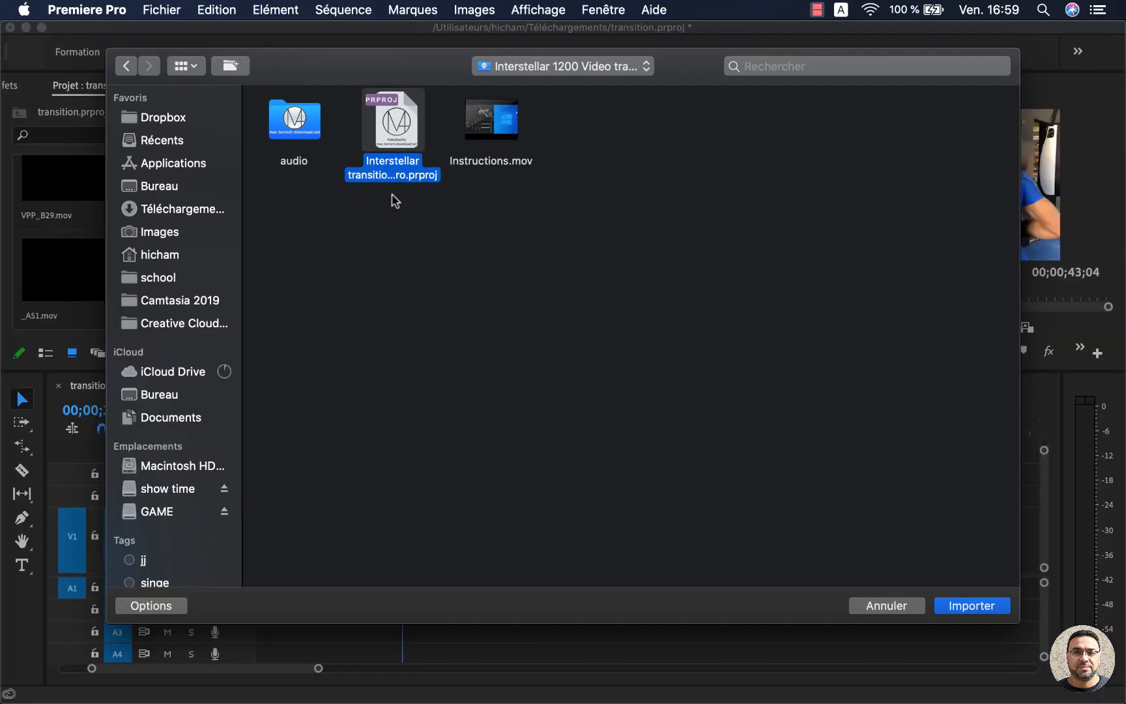
{"action": "left_click", "coordinate": [970, 605]}
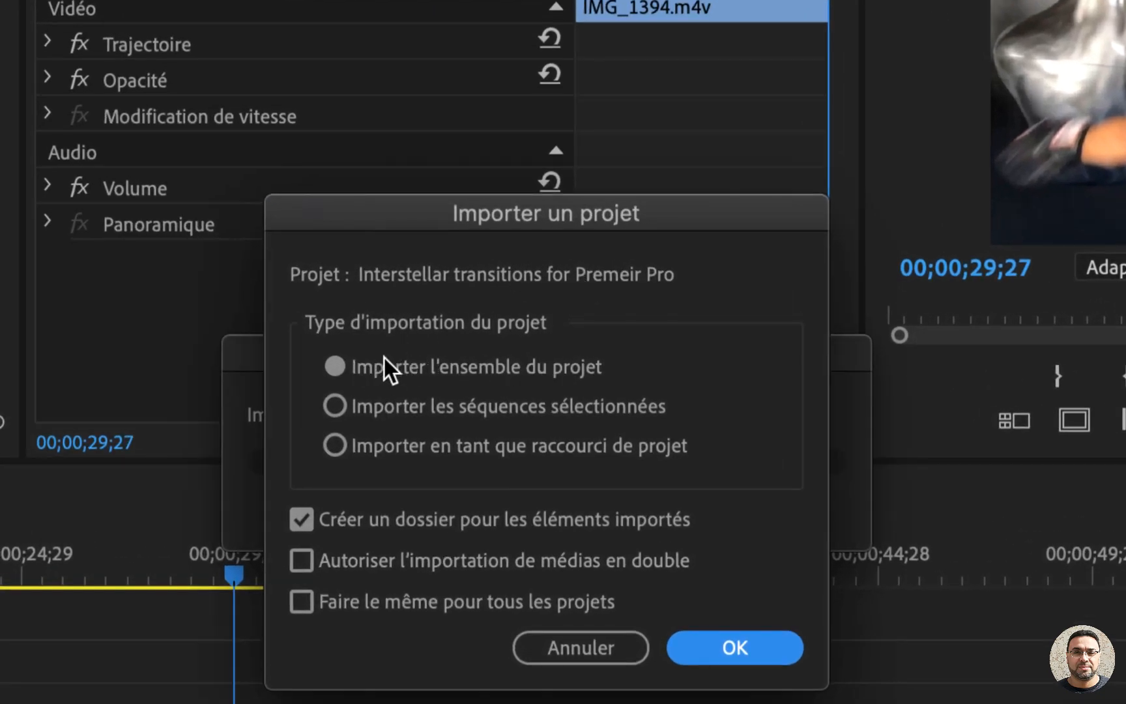
{"action": "left_click", "coordinate": [363, 409]}
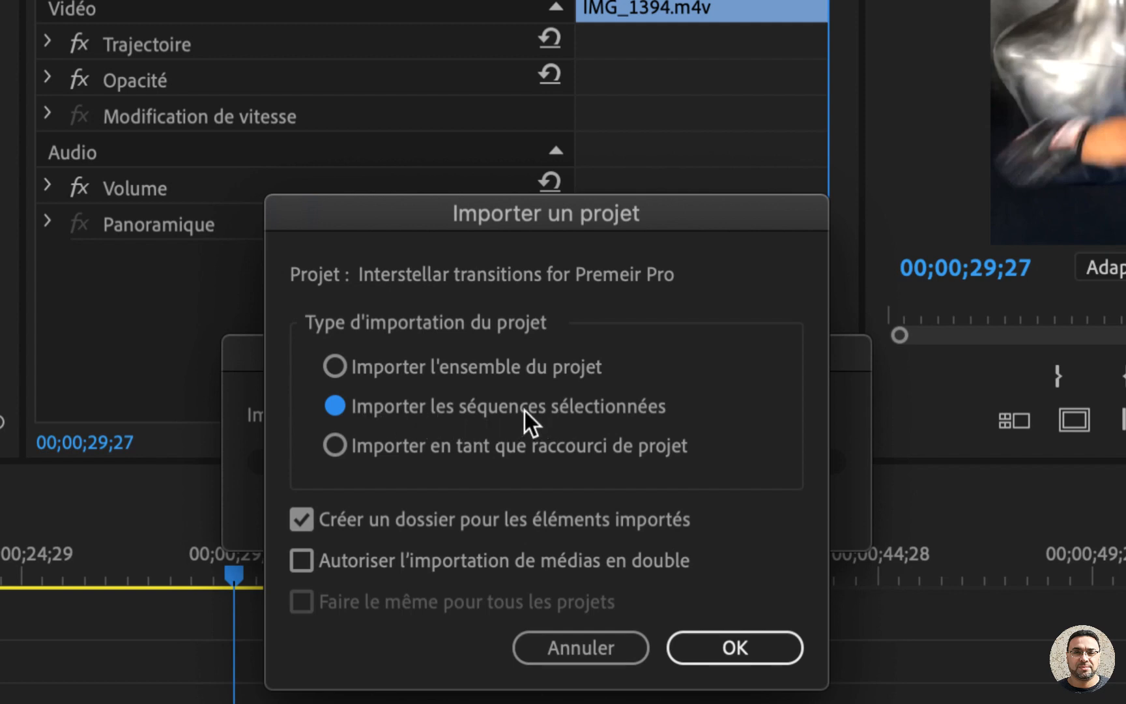
{"action": "left_click", "coordinate": [466, 366]}
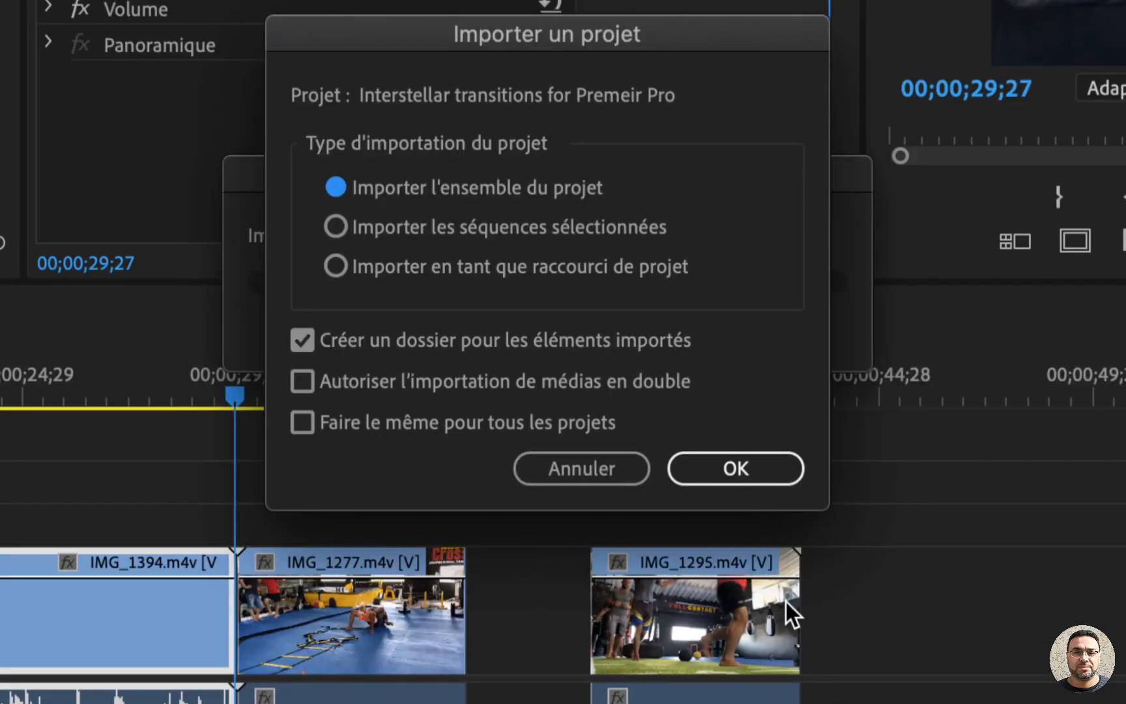
{"action": "left_click", "coordinate": [741, 467]}
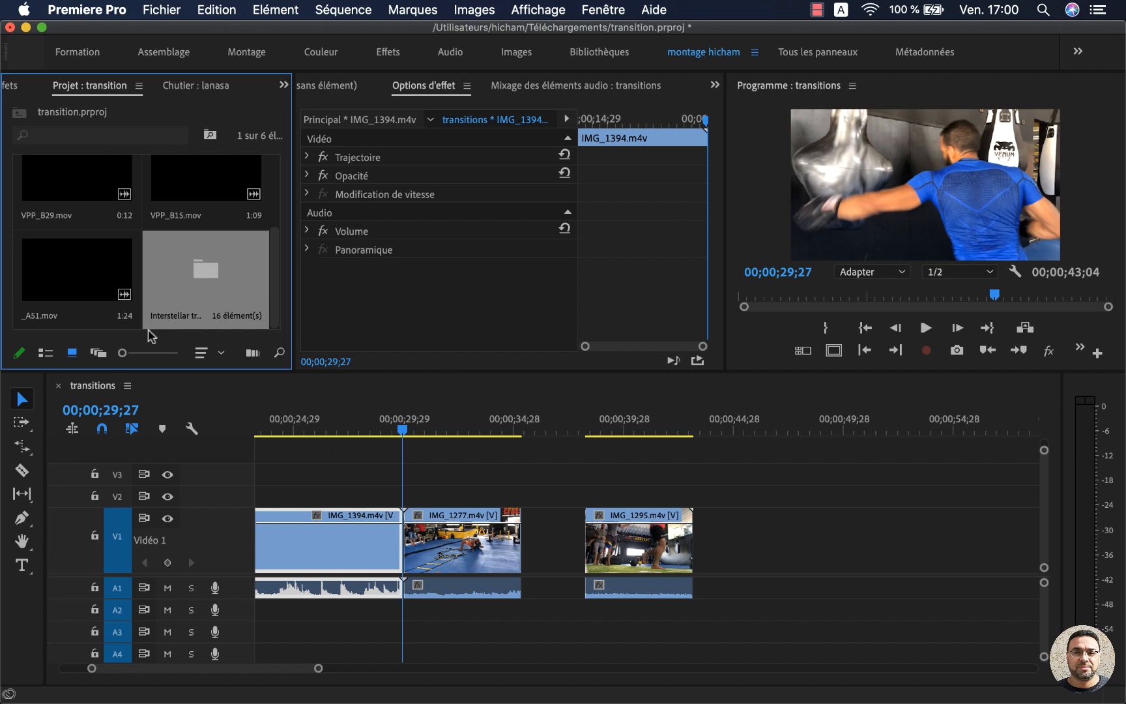
- Open the imported Interstellar transitions bin and look through its transition categories
{"action": "double_click", "coordinate": [210, 276]}
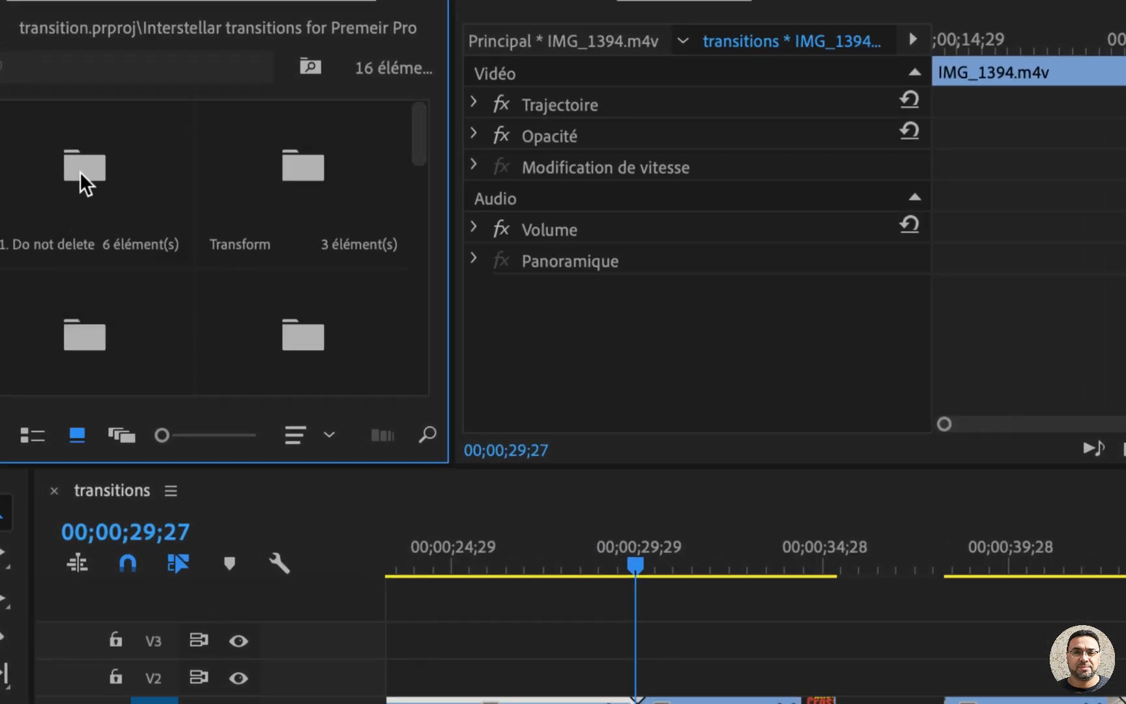
{"action": "scroll", "coordinate": [100, 259], "scroll_direction": "down", "scroll_amount": 3}
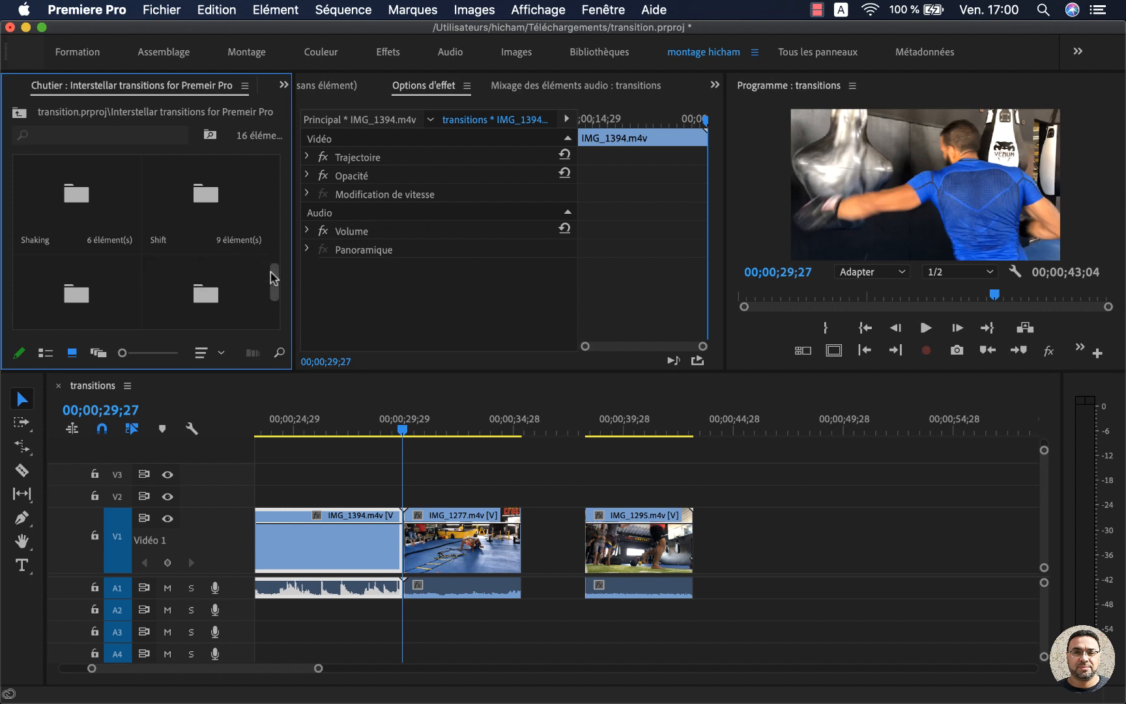
{"action": "left_click_drag", "start_coordinate": [365, 298], "coordinate": [368, 166]}
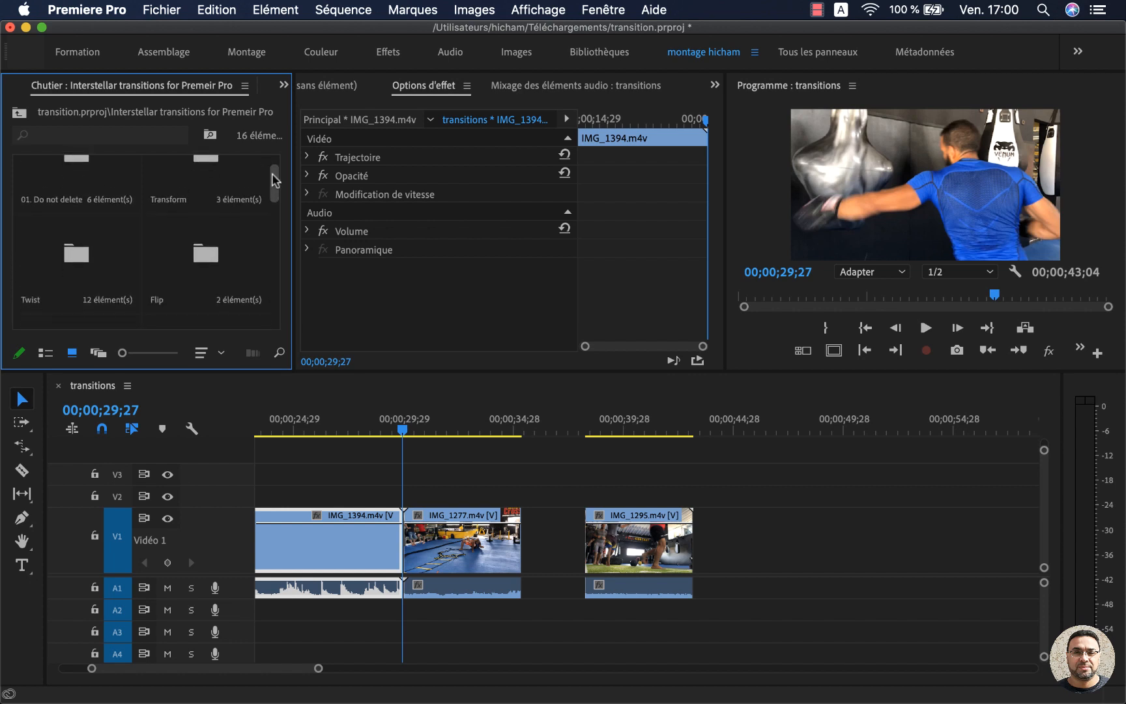
{"action": "left_click_drag", "start_coordinate": [274, 180], "coordinate": [261, 326]}
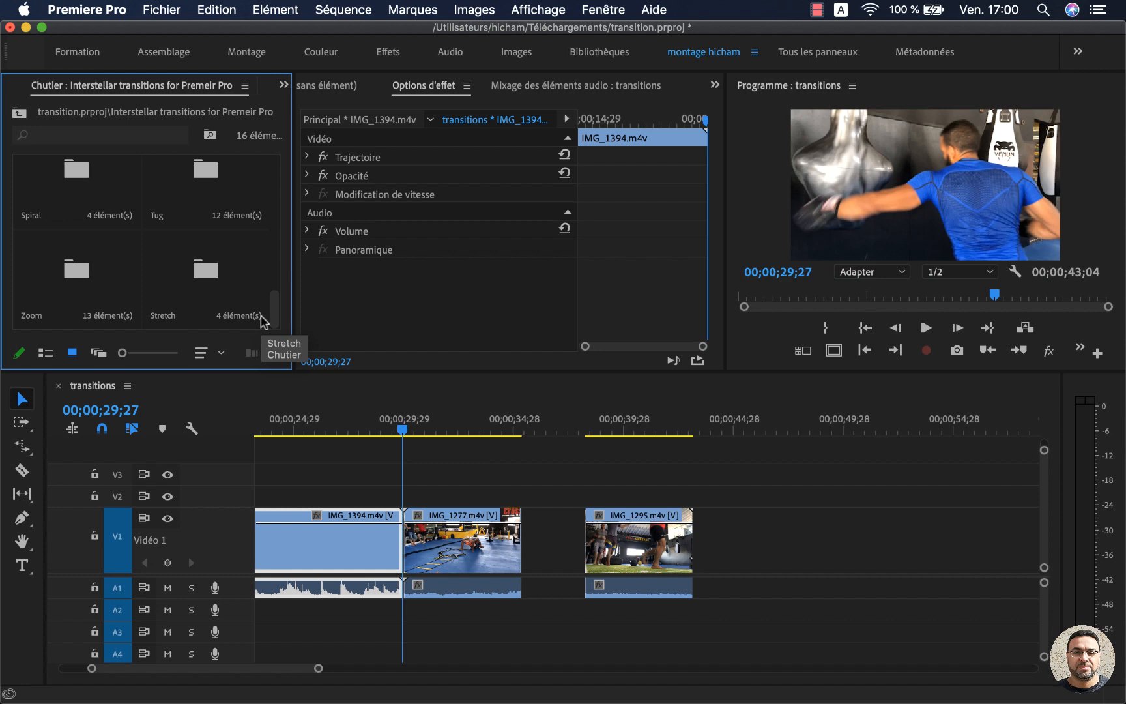
- Open the Zoom category and its Zoom Fly bin
{"action": "left_click", "coordinate": [68, 272]}
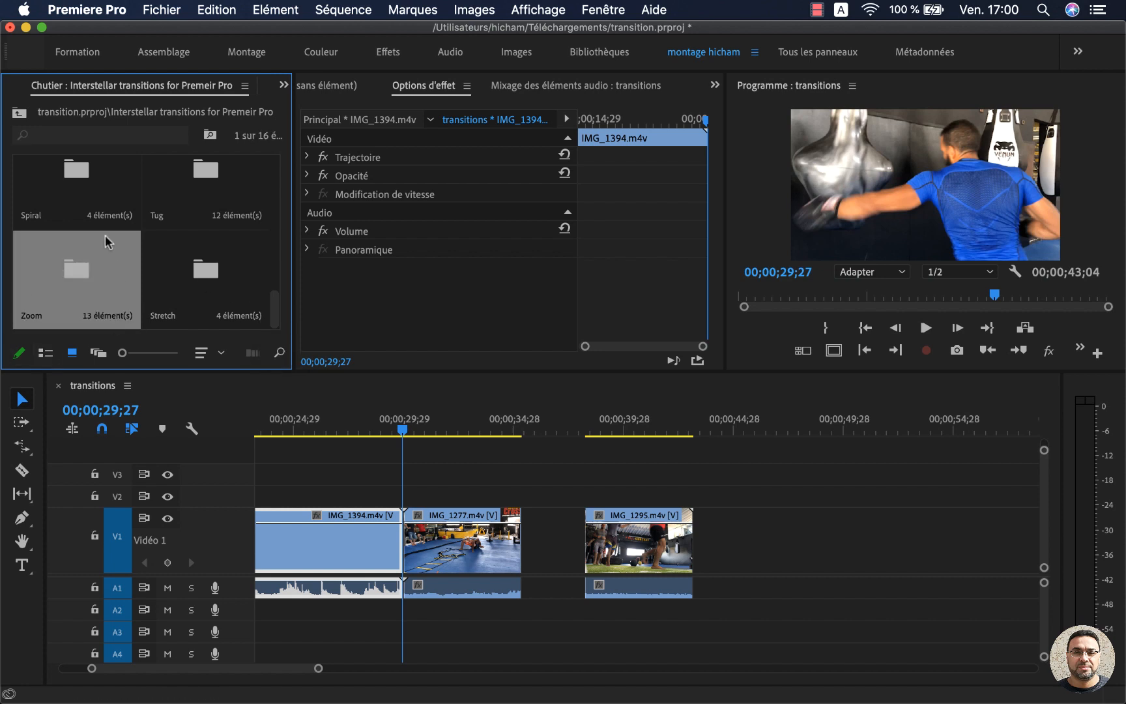
{"action": "double_click", "coordinate": [74, 273]}
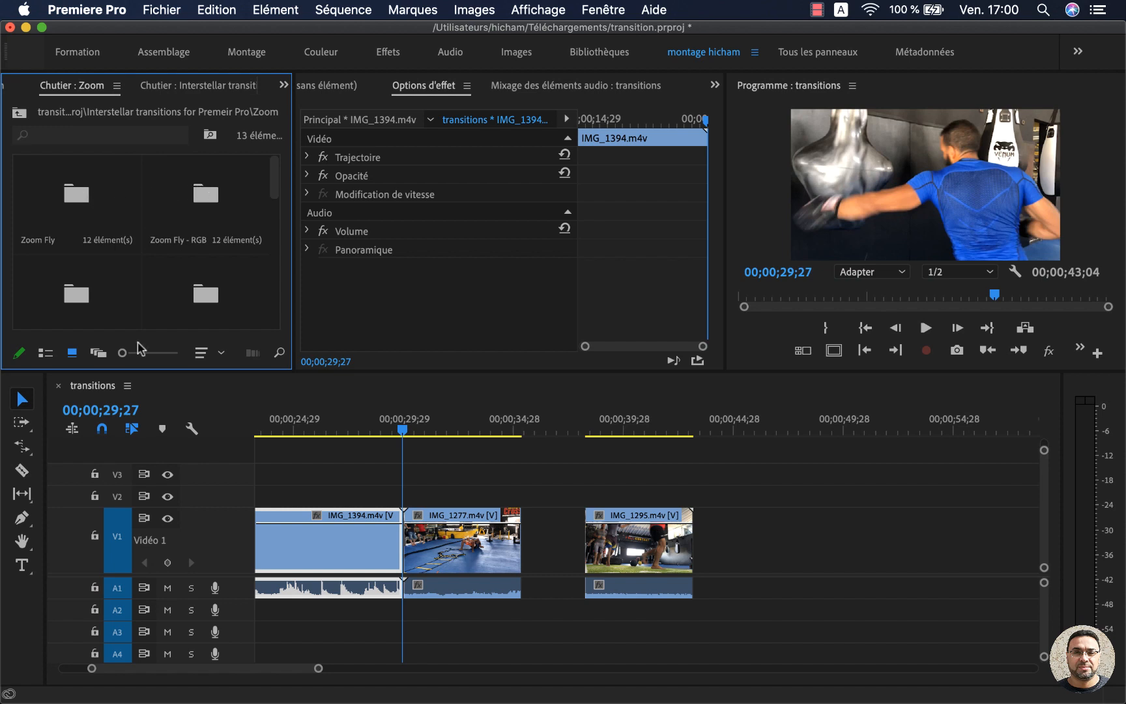
{"action": "mouse_move", "coordinate": [277, 182]}
{"action": "left_mouse_down"}
{"action": "mouse_move", "coordinate": [273, 318]}
{"action": "mouse_move", "coordinate": [272, 184]}
{"action": "left_mouse_up"}
{"action": "double_click", "coordinate": [79, 207]}
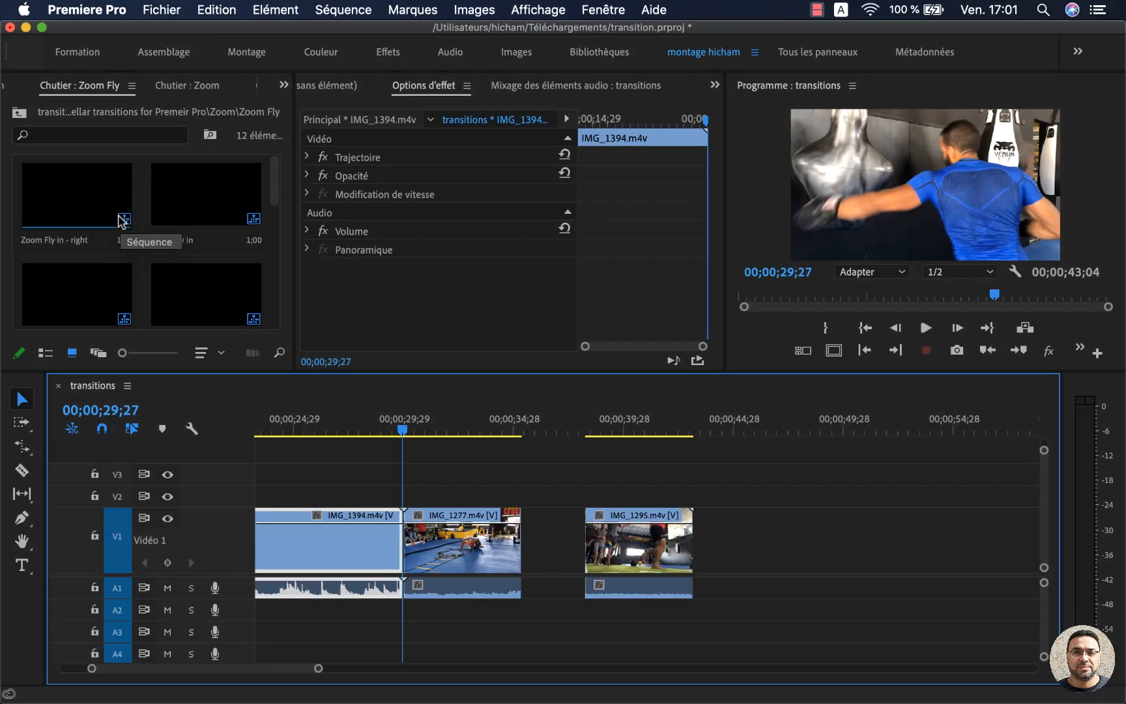
- Try placing Zoom Fly in - right as a nested sequence on V2 across the IMG_1394.m4v–IMG_1277.m4v cut, starting at 00;00;29;15
{"action": "left_click", "coordinate": [71, 208]}
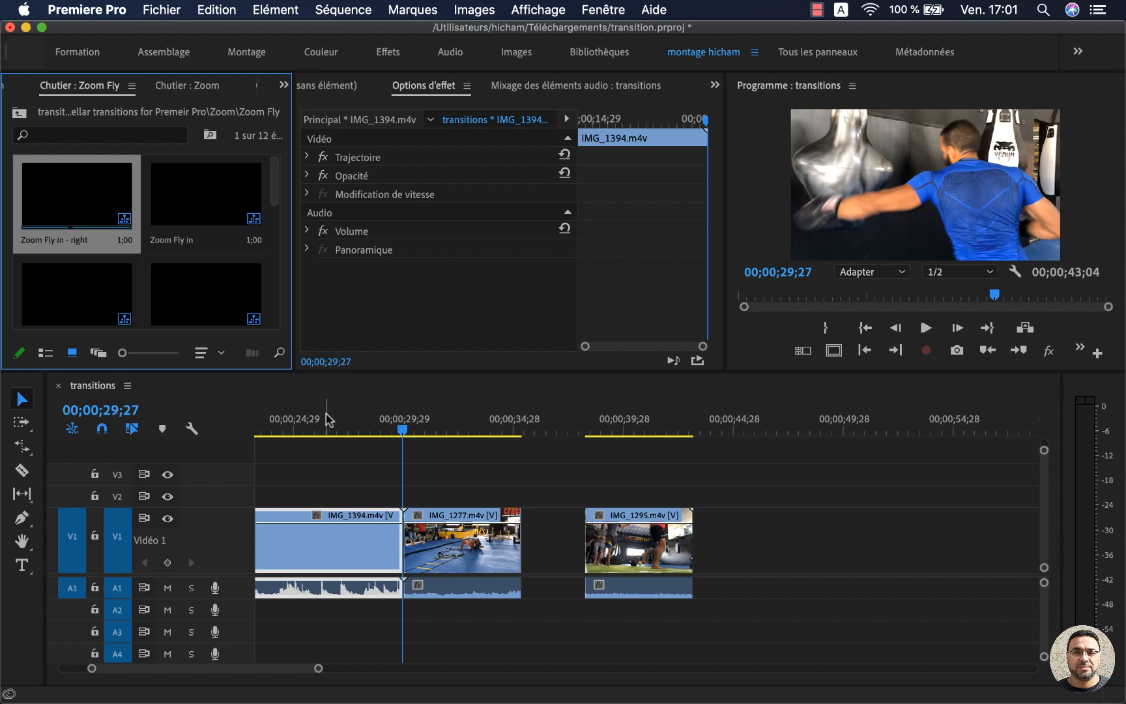
{"action": "left_click_drag", "start_coordinate": [58, 183], "coordinate": [391, 503]}
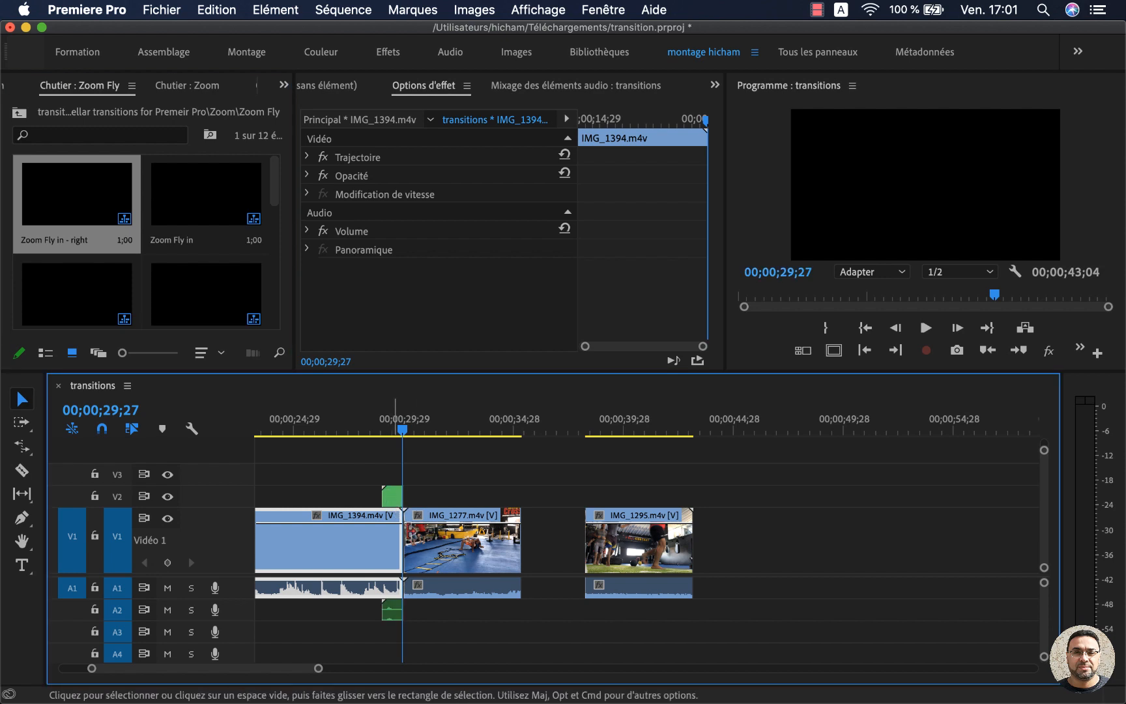
{"action": "left_click", "coordinate": [395, 433]}
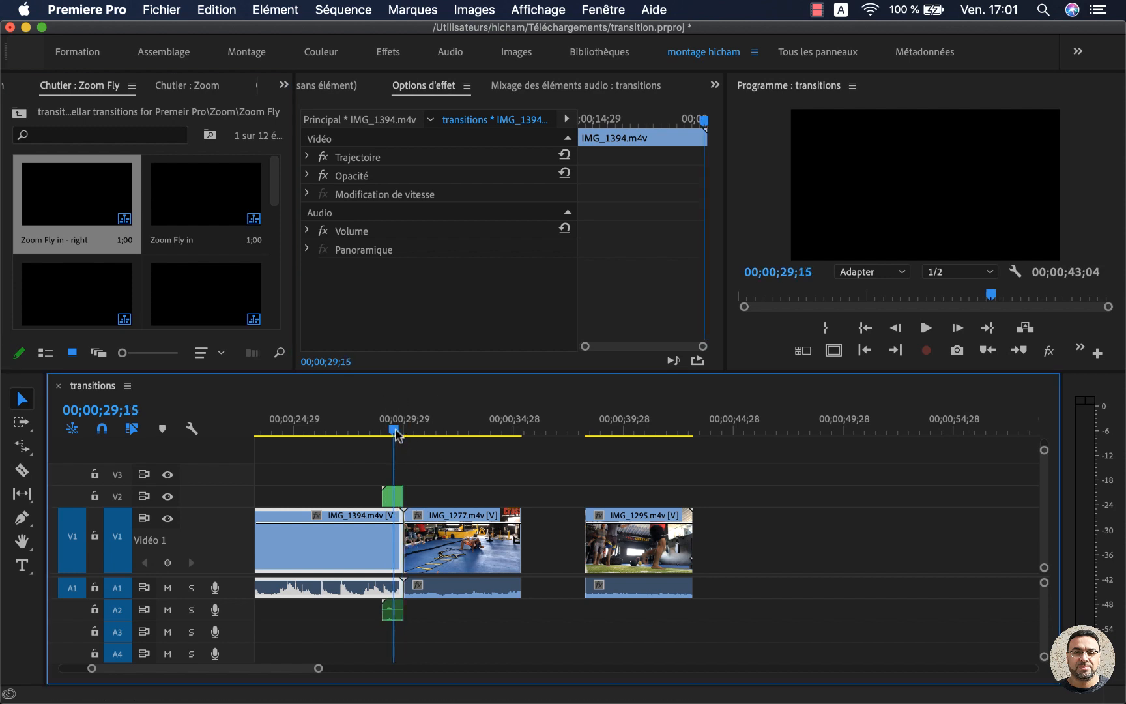
{"action": "left_click_drag", "start_coordinate": [389, 497], "coordinate": [400, 497]}
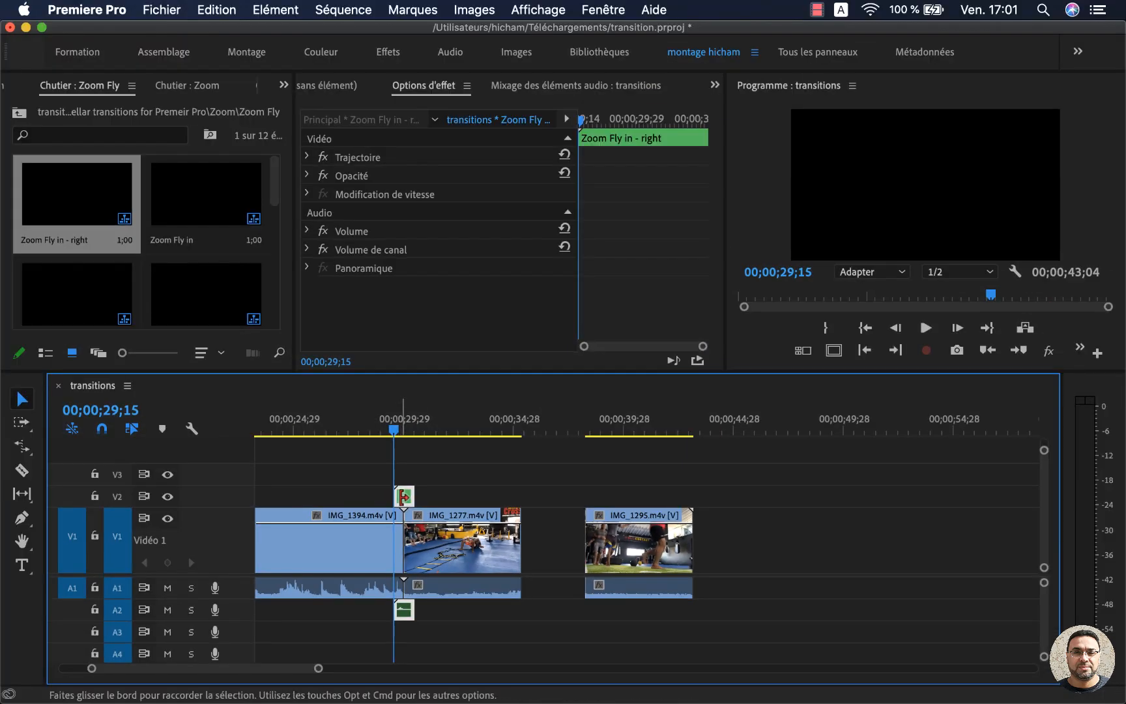
{"action": "left_click", "coordinate": [385, 499]}
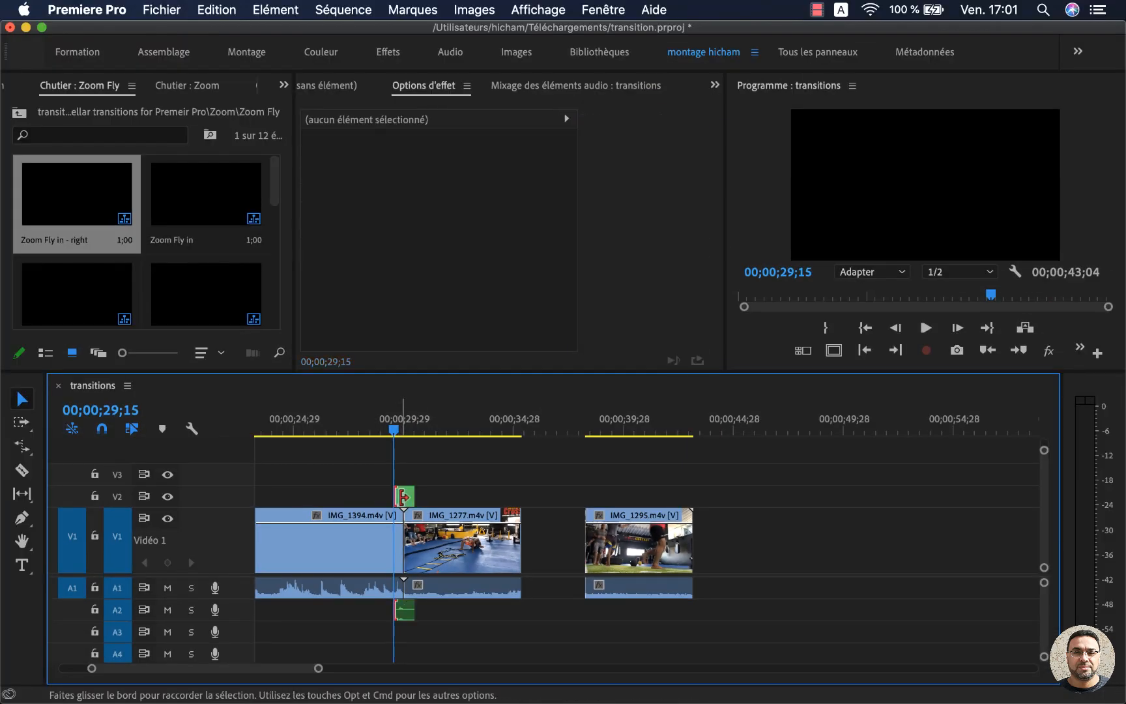
{"action": "left_click", "coordinate": [405, 498]}
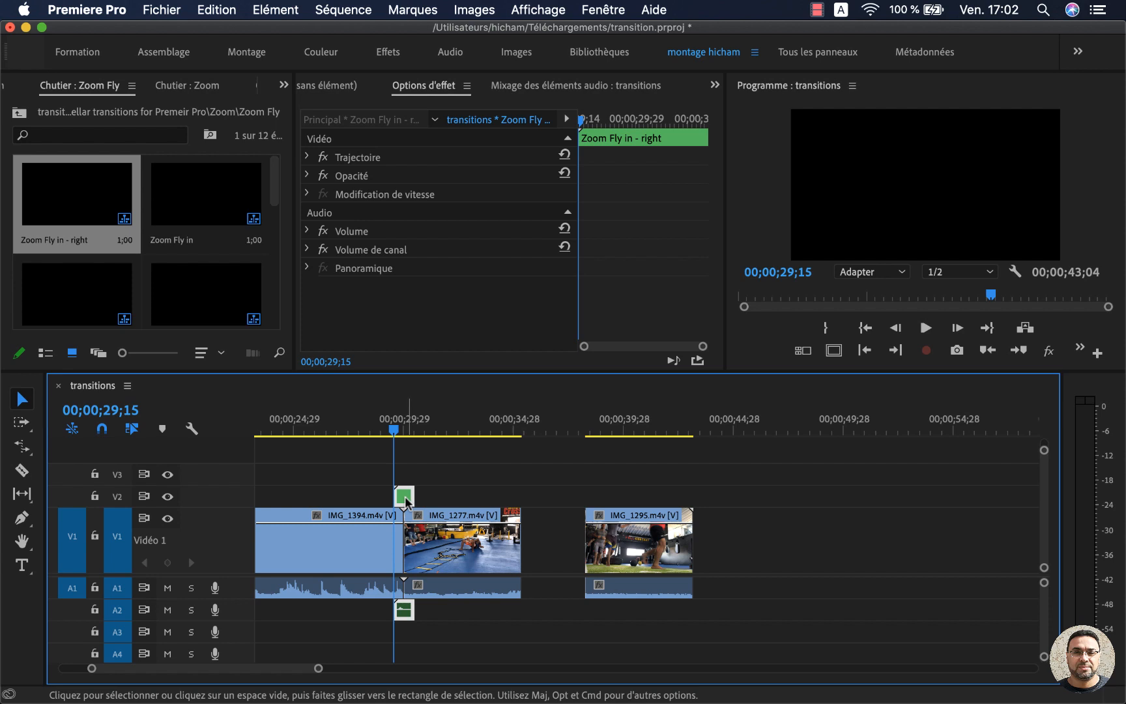
{"action": "key", "text": "Delete"}
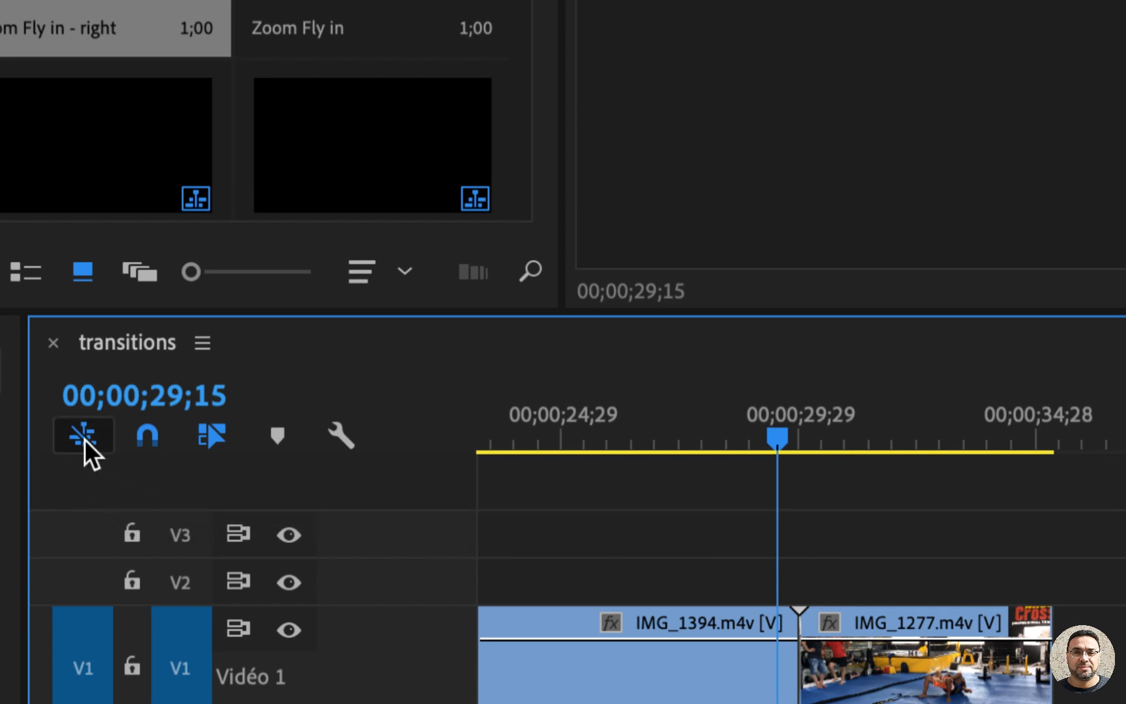
- Turn off nested sequence insertion and place Zoom Fly in - right as individual clips on V3 and V4 over the cut at 00;00;29;15
{"action": "left_click", "coordinate": [85, 438]}
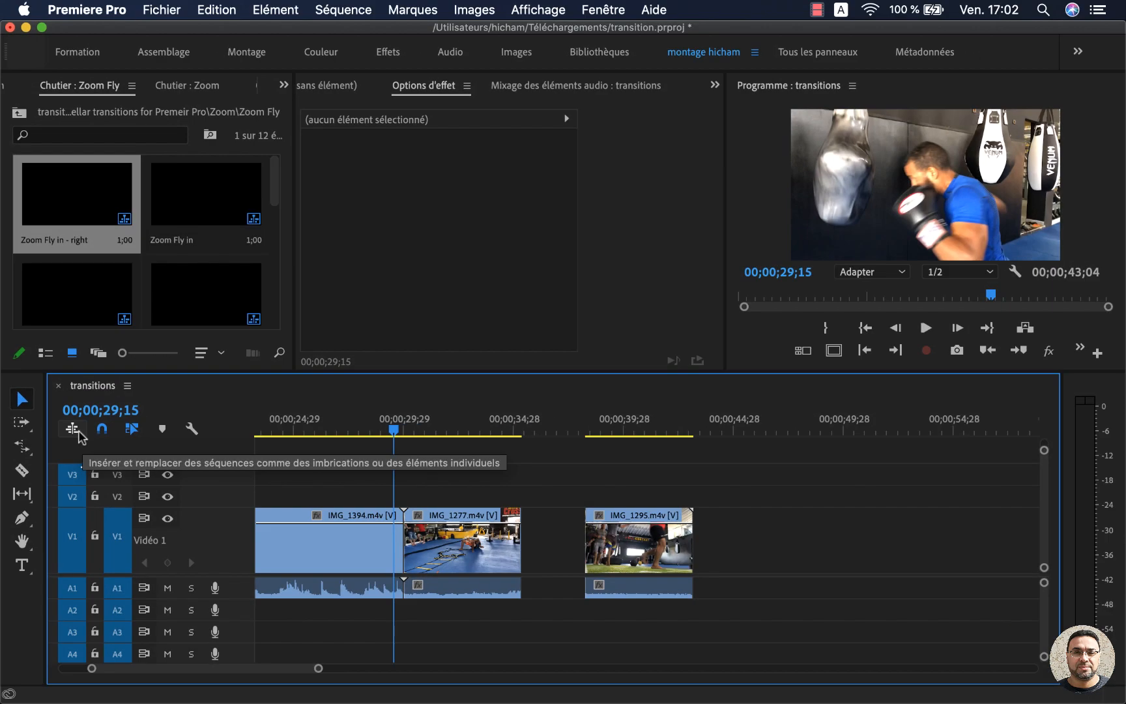
{"action": "left_click_drag", "start_coordinate": [69, 195], "coordinate": [403, 610]}
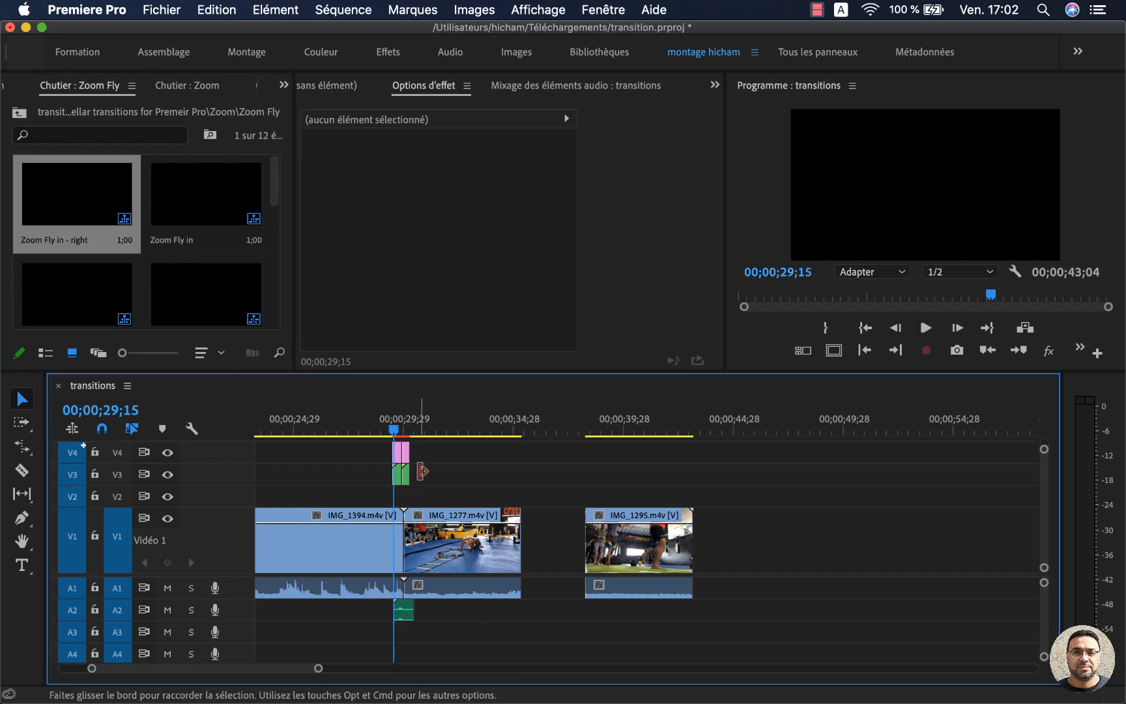
- Undo the last Zoom Fly placement and try placing Zoom Fly in - right again on V3 and V4 over the IMG_1394.m4v–IMG_1277.m4v cut
{"action": "key", "text": "super+z"}
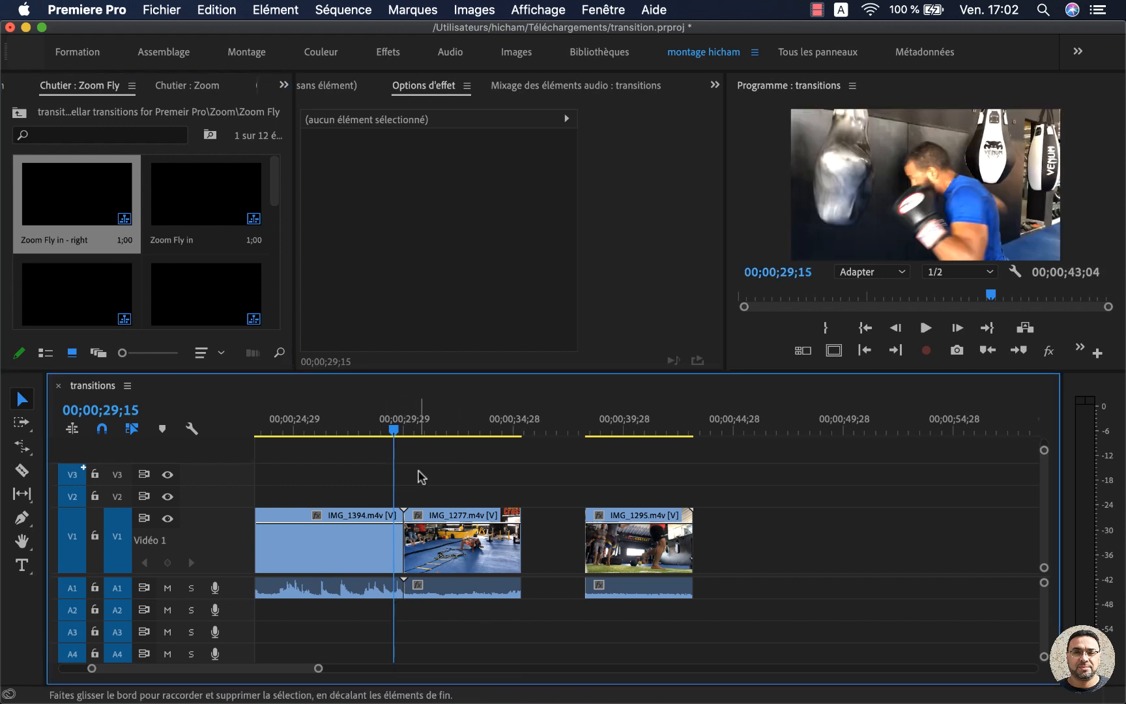
{"action": "left_click", "coordinate": [53, 204]}
{"action": "left_click_drag", "start_coordinate": [52, 204], "coordinate": [403, 508]}
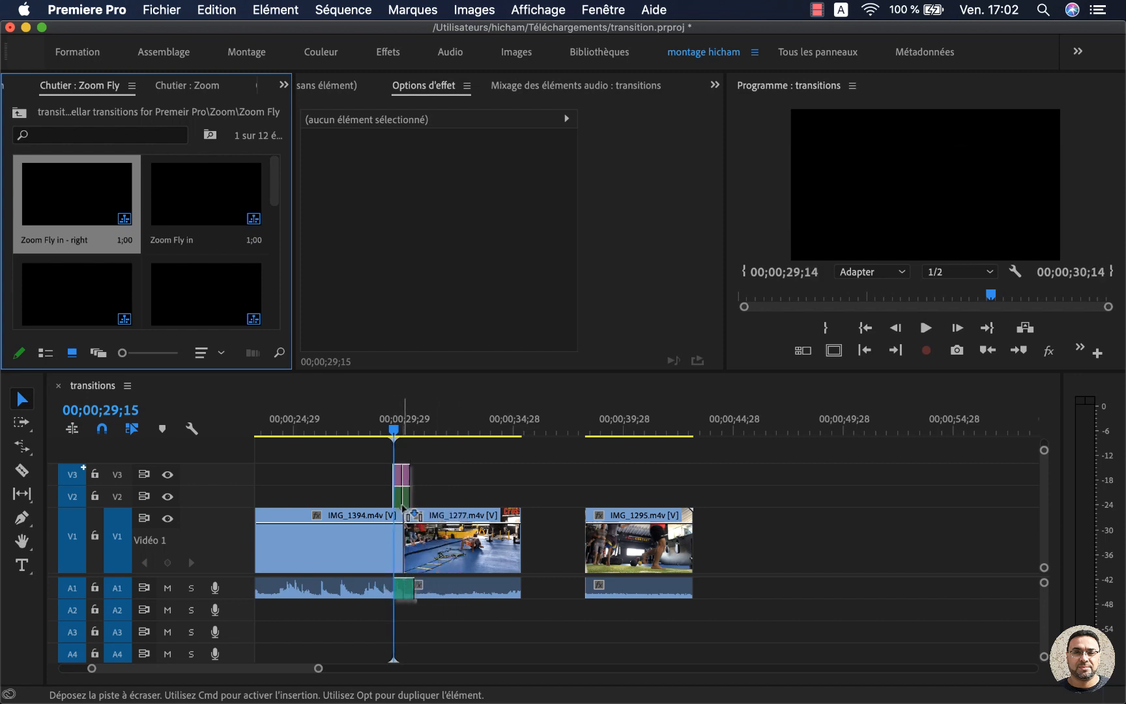
{"action": "left_click_drag", "start_coordinate": [403, 508], "coordinate": [403, 611]}
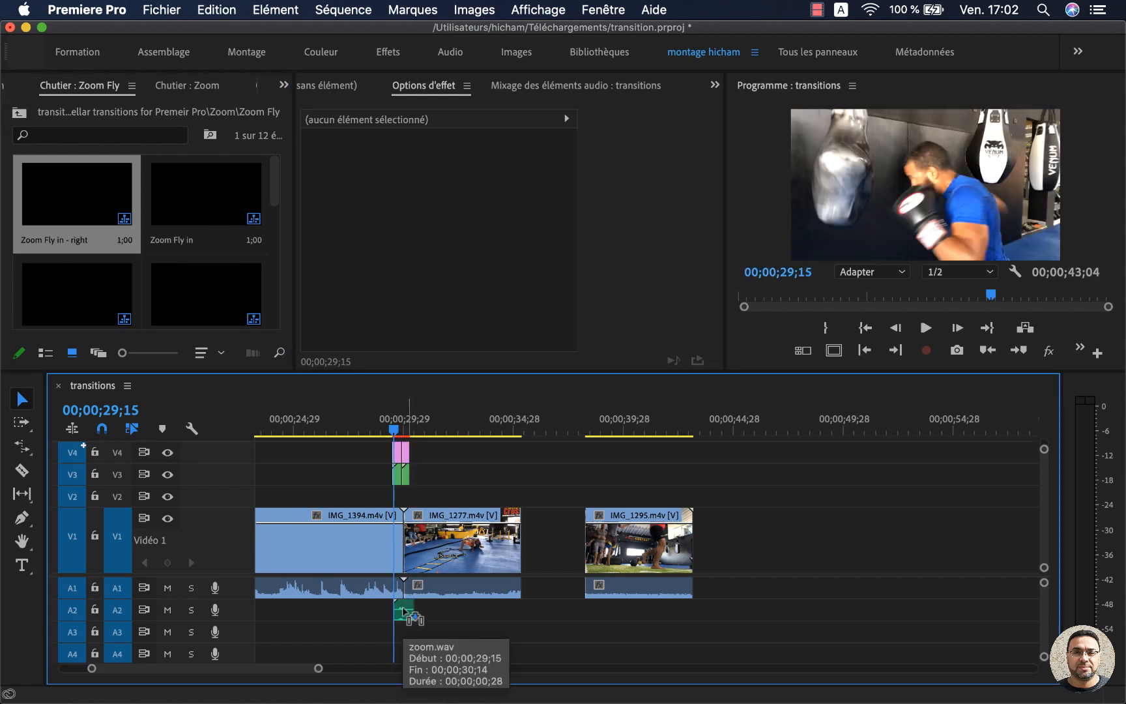
{"action": "key", "text": "super+z"}
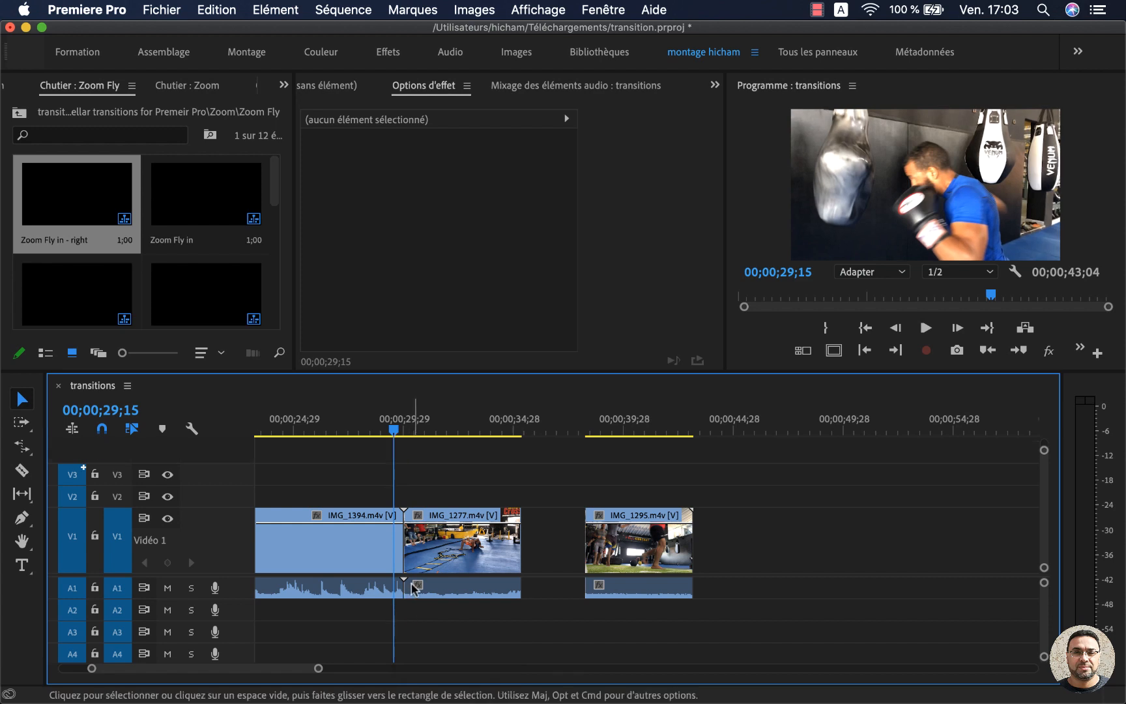
- With audio track A1 locked, place Zoom Fly in - right on V2 and V3 over the IMG_1394.m4v–IMG_1277.m4v cut and play it back
{"action": "left_click", "coordinate": [94, 587]}
{"action": "left_click_drag", "start_coordinate": [88, 207], "coordinate": [409, 503]}
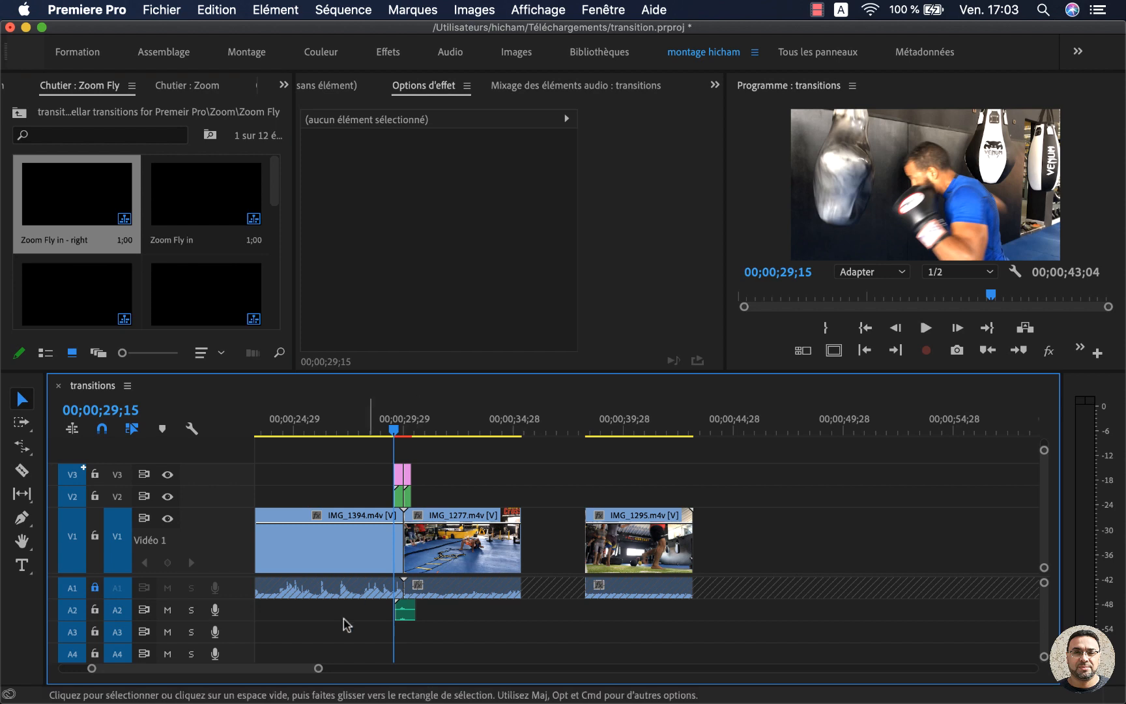
{"action": "left_click_drag", "start_coordinate": [318, 668], "coordinate": [281, 674]}
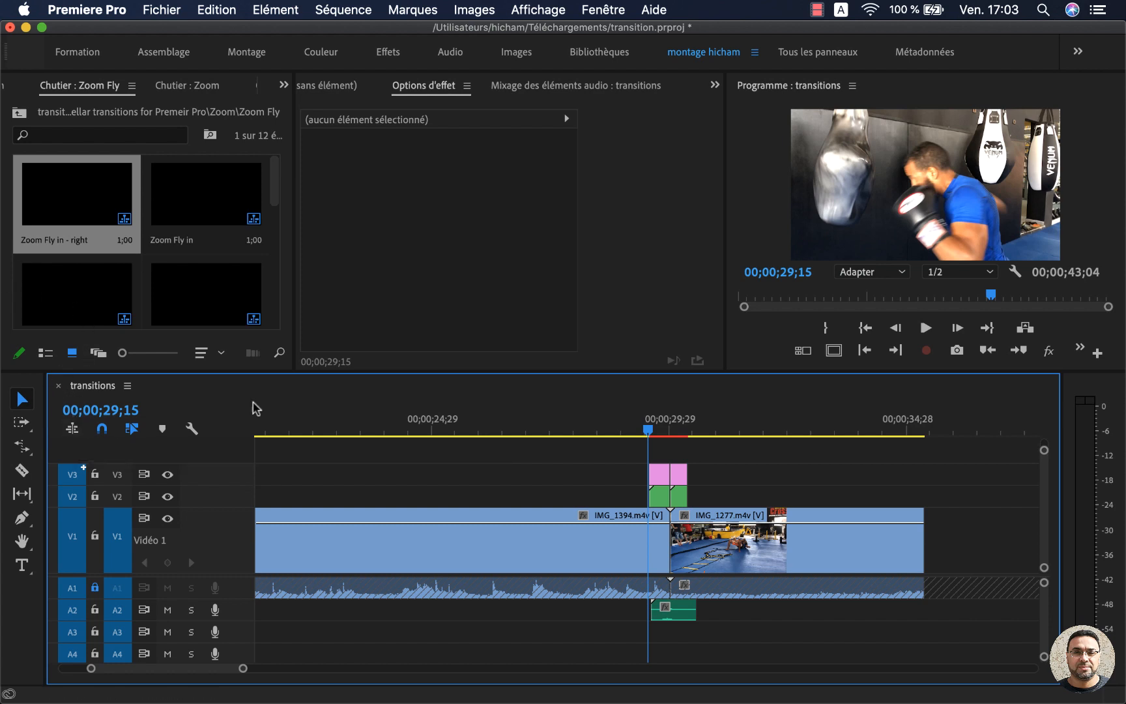
{"action": "scroll", "coordinate": [774, 490], "scroll_direction": "right", "scroll_amount": 3}
{"action": "left_click", "coordinate": [566, 432]}
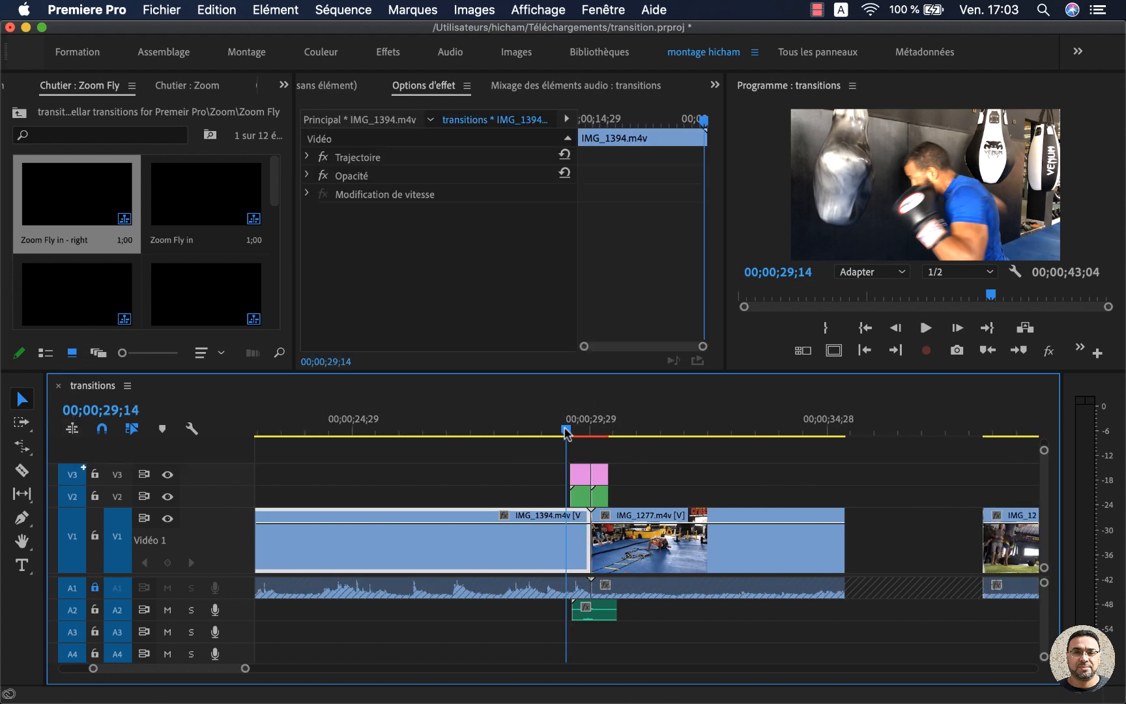
{"action": "left_click_drag", "start_coordinate": [566, 431], "coordinate": [550, 431]}
{"action": "key", "text": "space"}
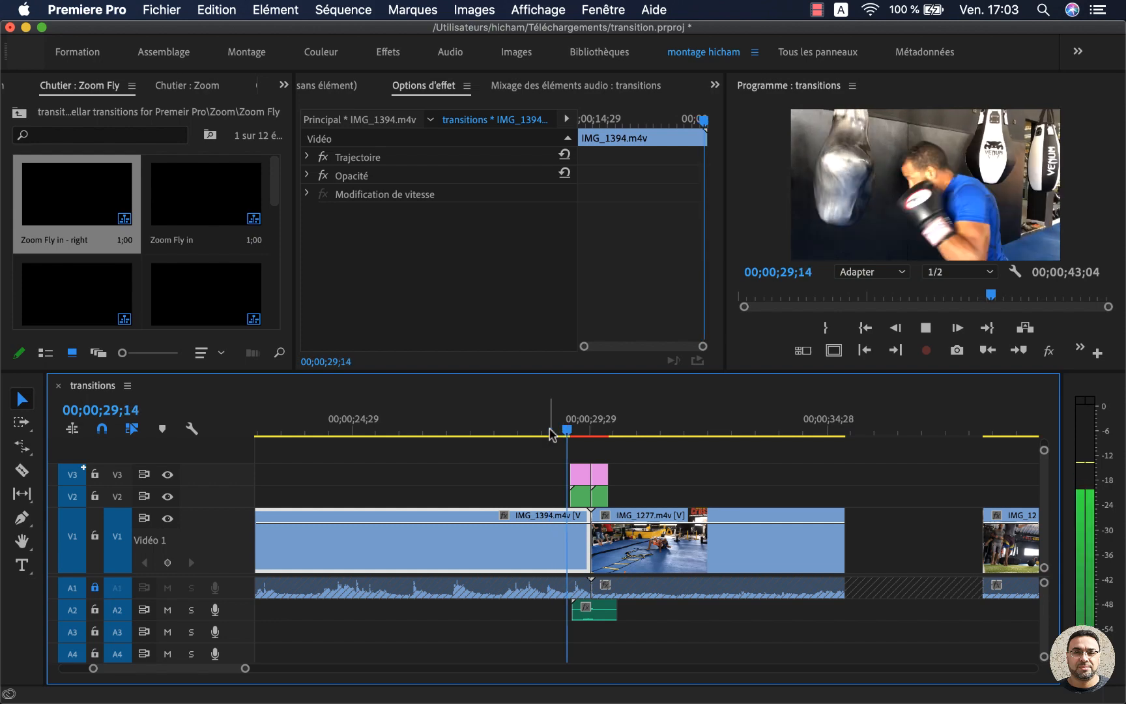
{"action": "key", "text": "space"}
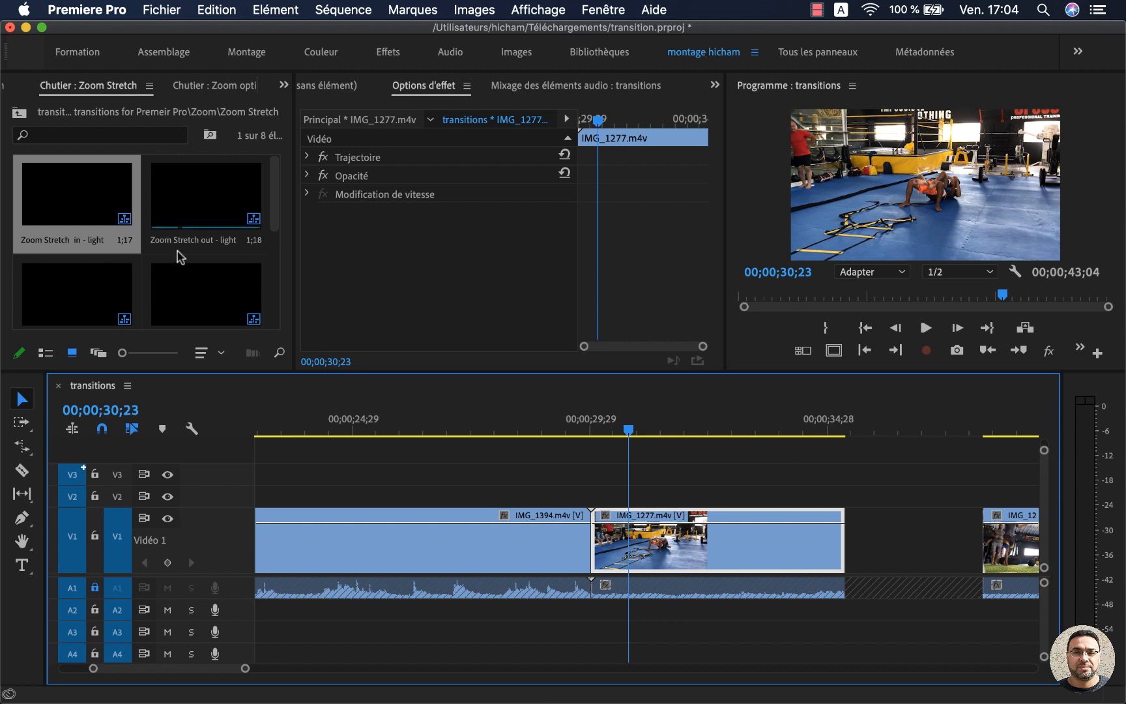
- Place the third preset of the Zoom Stretch bin on V2 and V3 across the IMG_1394.m4v–IMG_1277.m4v cut and play it back
{"action": "left_click", "coordinate": [50, 237]}
{"action": "left_click", "coordinate": [200, 159]}
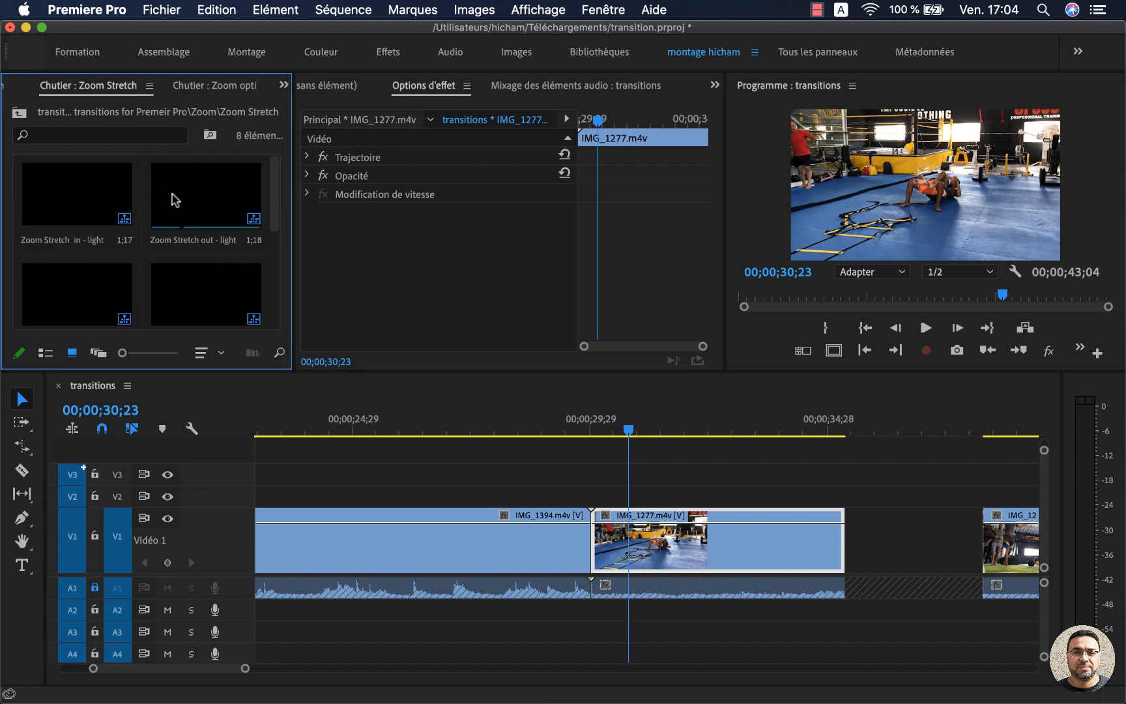
{"action": "left_click_drag", "start_coordinate": [76, 284], "coordinate": [606, 498]}
{"action": "left_click", "coordinate": [559, 422]}
{"action": "key", "text": "space"}
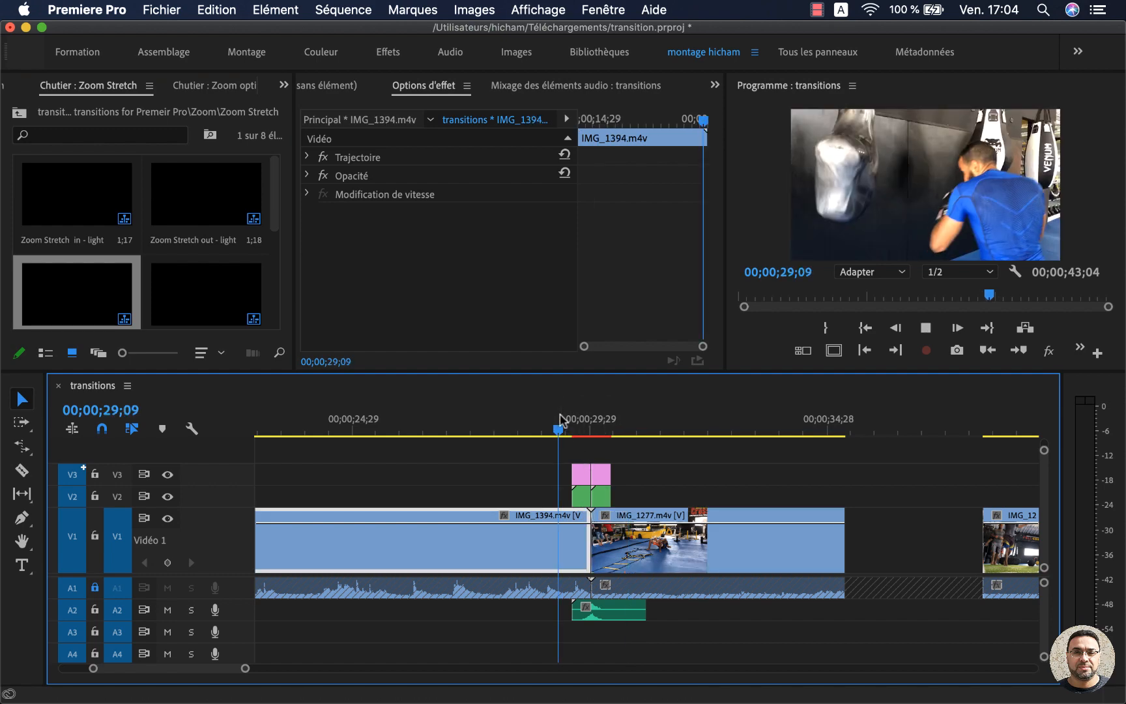
{"action": "key", "text": "space"}
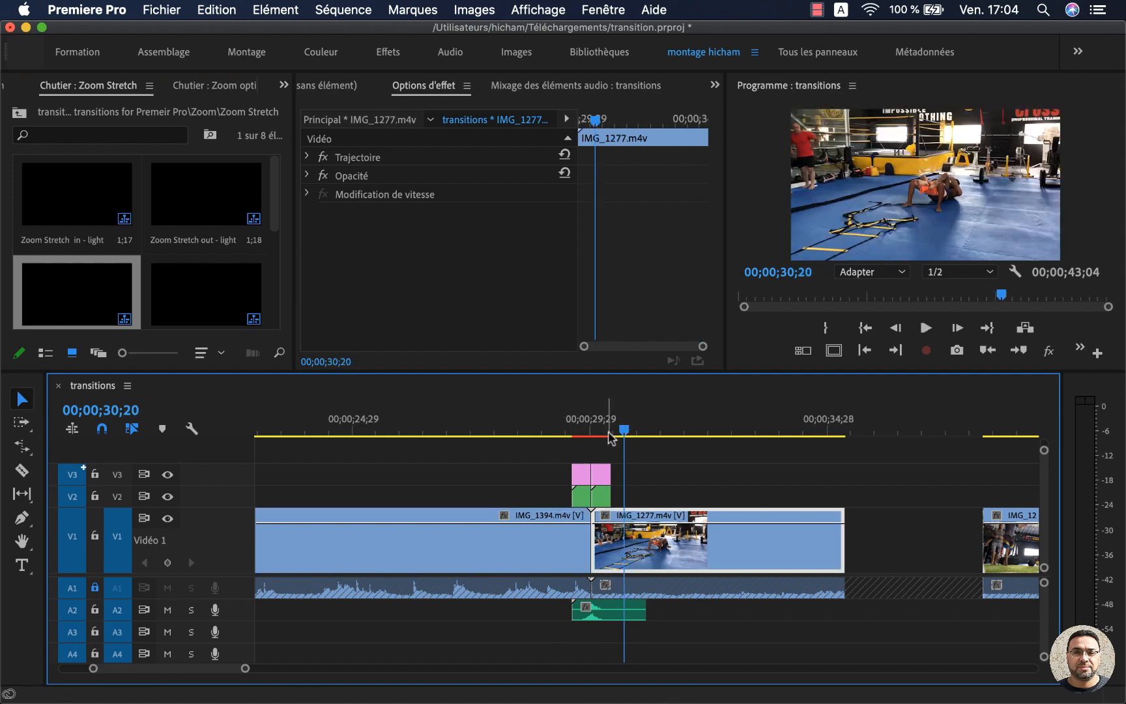
- Mark an in point at 00;00;29;06 and an out point at 00;00;30;21 around the transition, render that range and play it
{"action": "left_click", "coordinate": [554, 428]}
{"action": "key", "text": "i"}
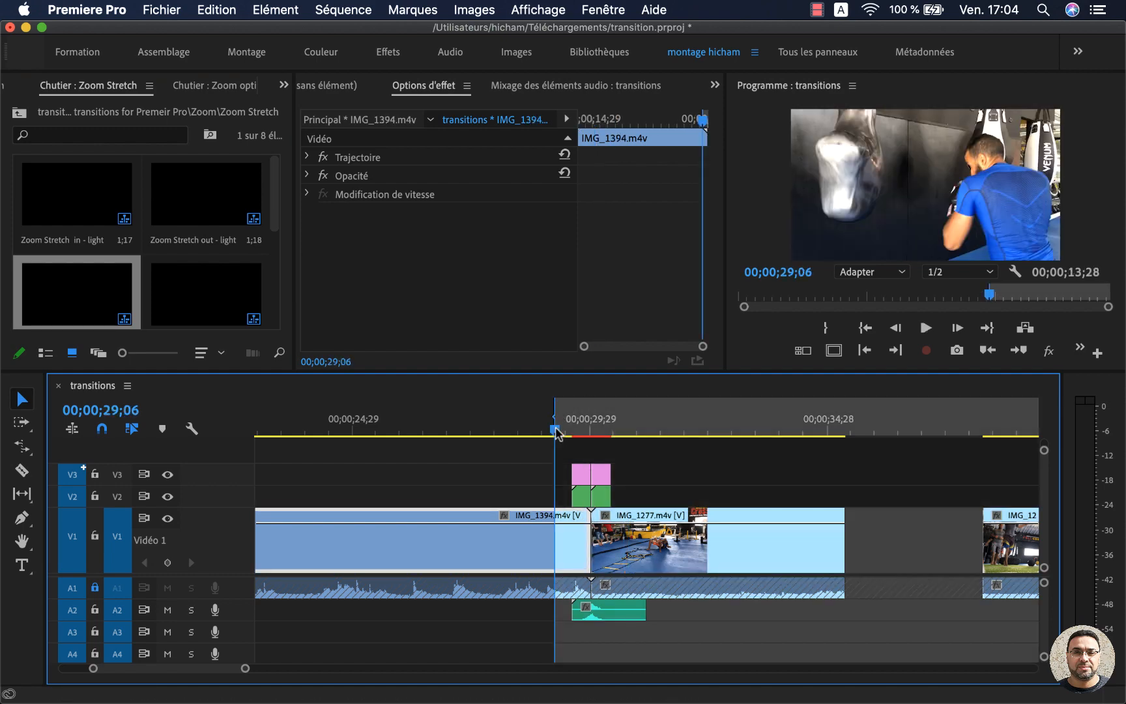
{"action": "left_click", "coordinate": [625, 427]}
{"action": "key", "text": "o"}
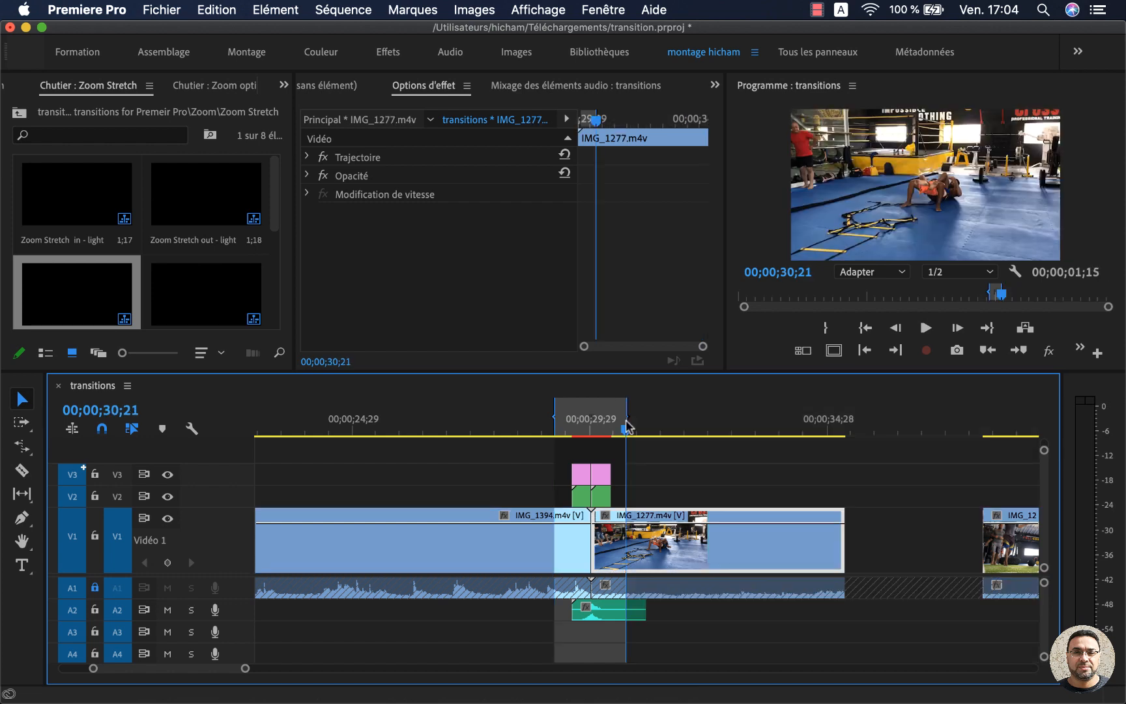
{"action": "key", "text": "Return"}
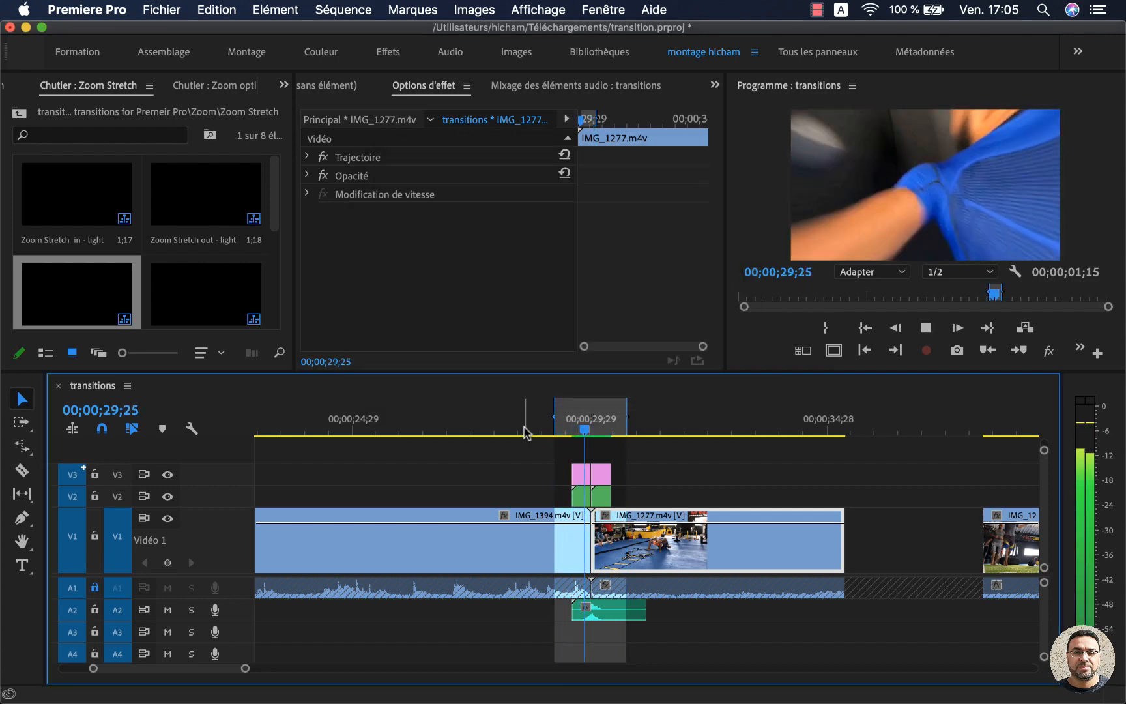
{"action": "left_click", "coordinate": [557, 430]}
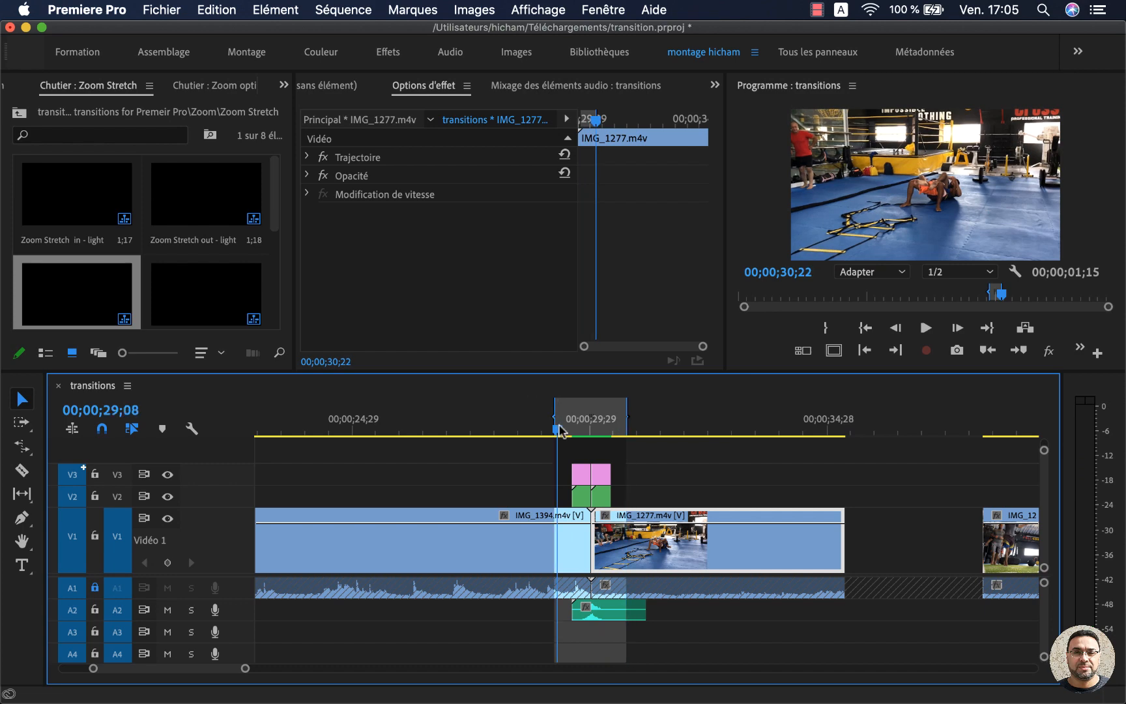
{"action": "key", "text": "space"}
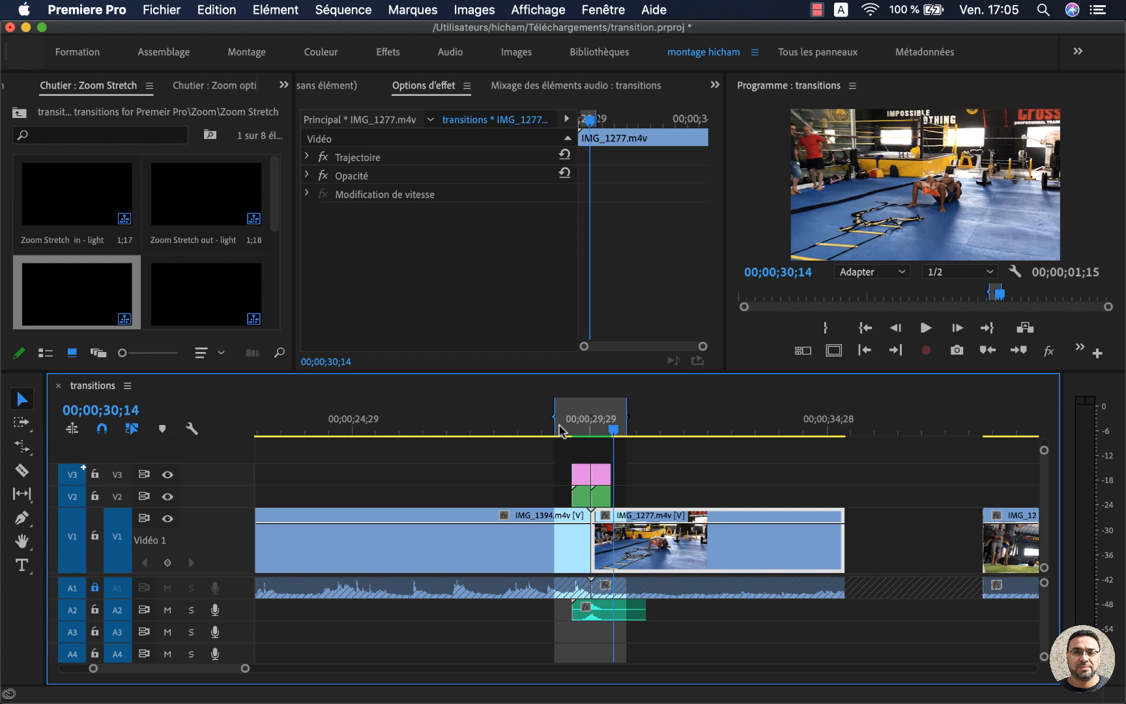
- Clear the sequence's in and out points
{"action": "right_click", "coordinate": [596, 422]}
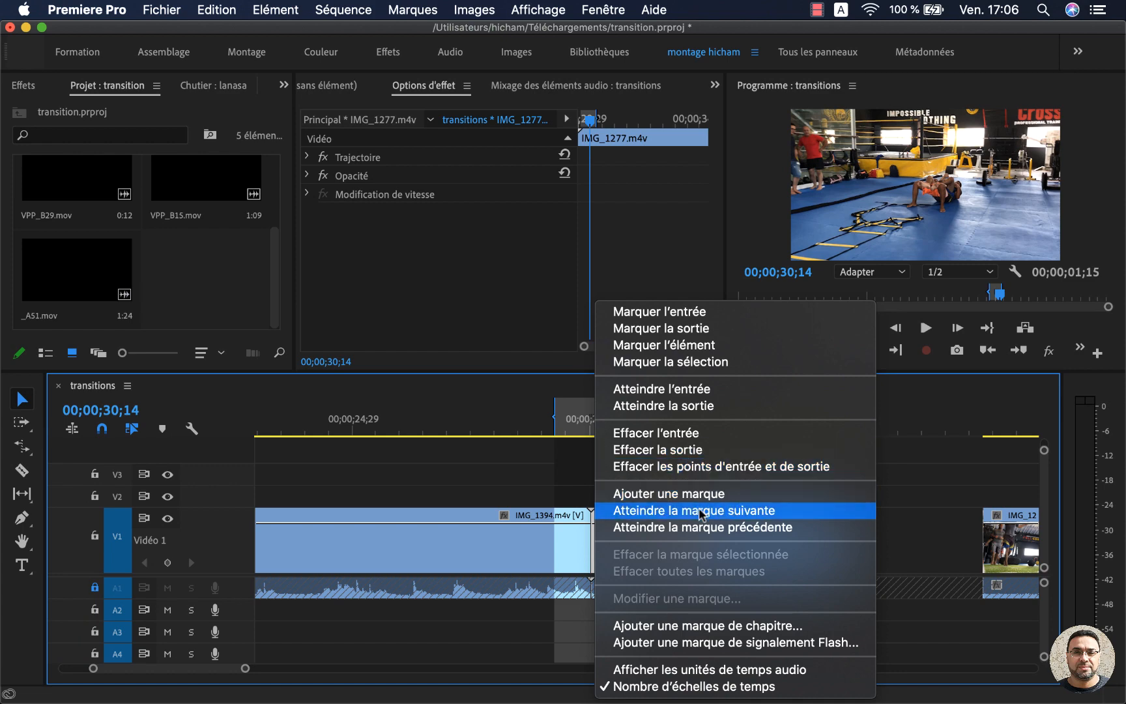
{"action": "left_click", "coordinate": [716, 471]}
{"action": "left_click", "coordinate": [701, 478]}
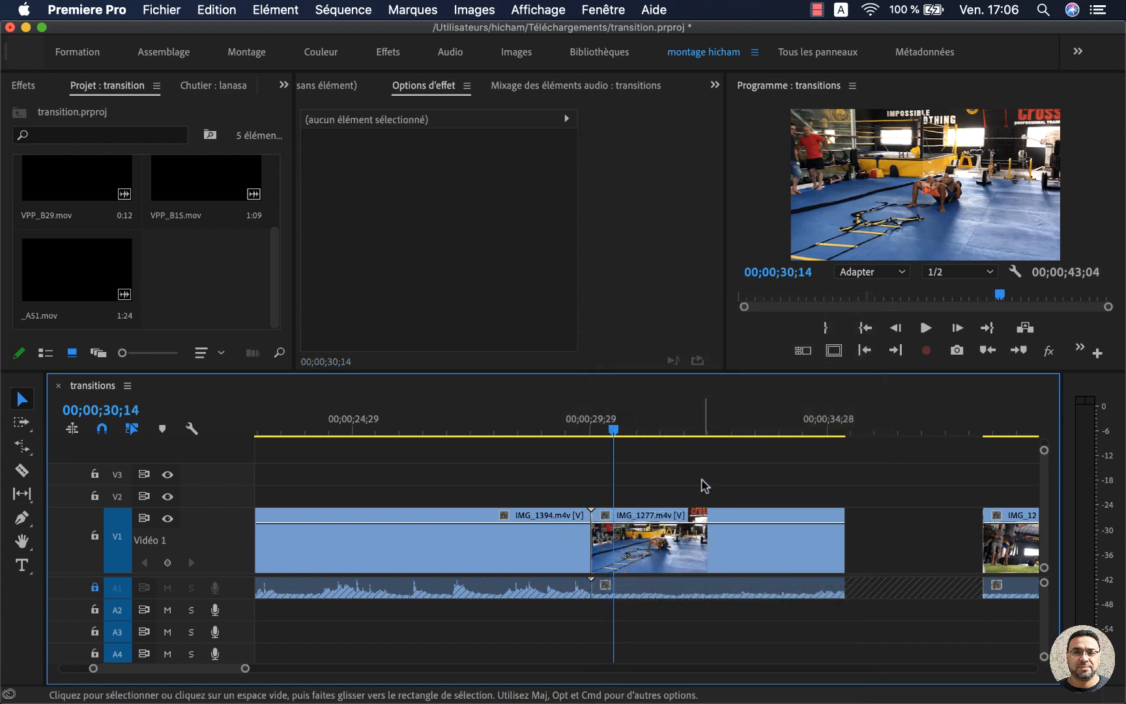
- Switch to Finder, open the dope Transitions folder and inspect its 2K and Full HD project files
{"action": "left_click", "coordinate": [245, 300]}
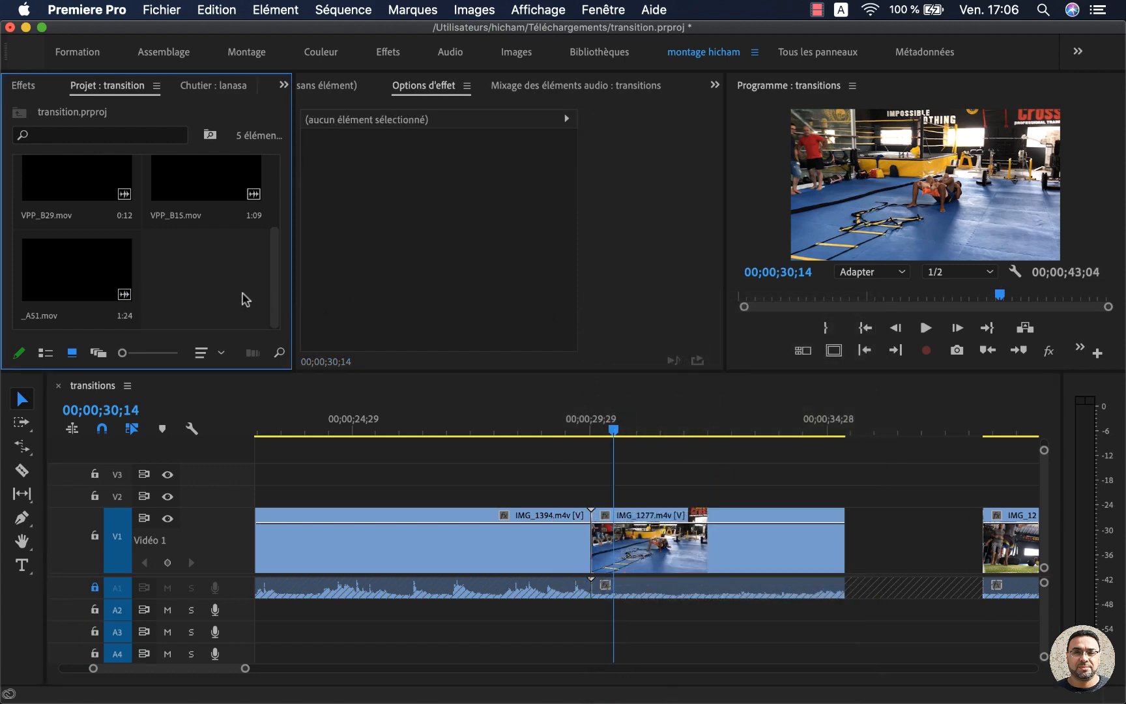
{"action": "key", "text": "super+Tab"}
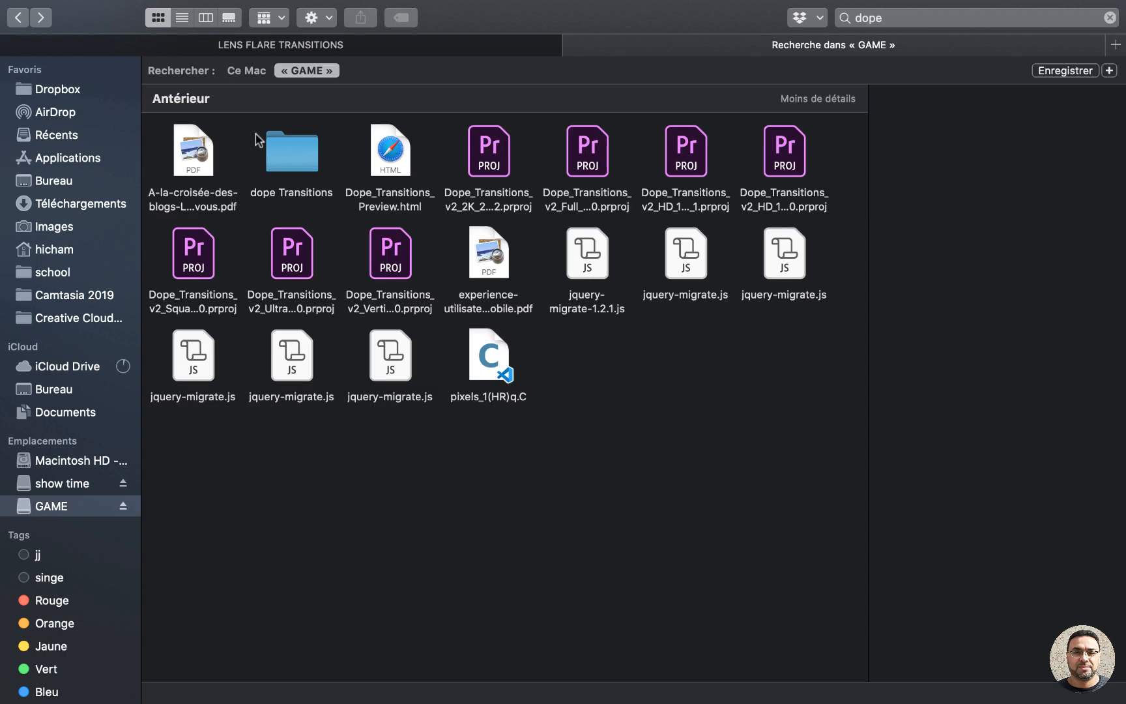
{"action": "double_click", "coordinate": [292, 156]}
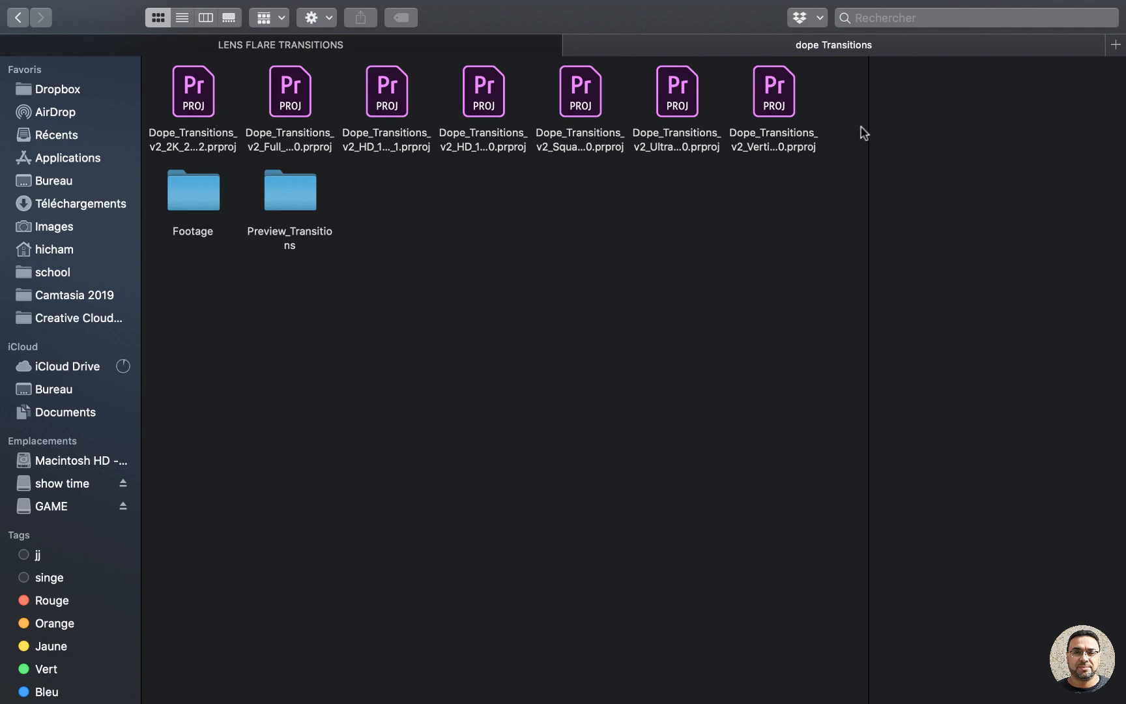
{"action": "left_click", "coordinate": [191, 98]}
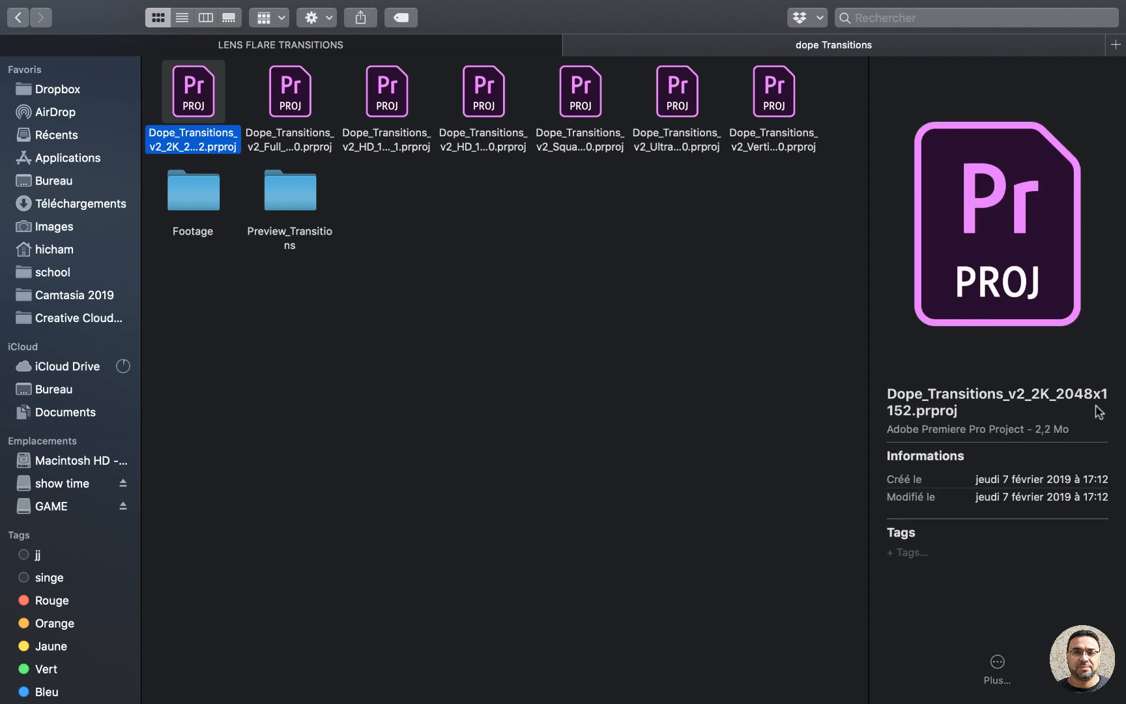
{"action": "left_click", "coordinate": [292, 108]}
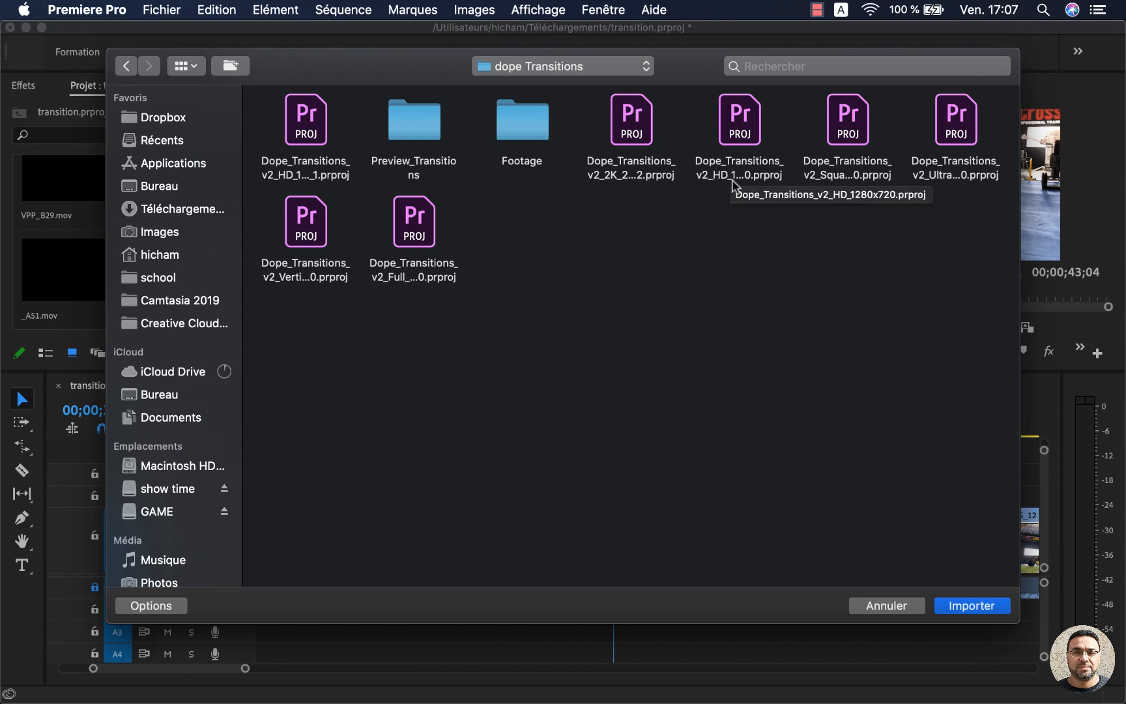
- Import the entire Dope_Transitions_v2_Full_HD_1920x1080 project, creating a folder for the imported items
{"action": "left_click", "coordinate": [414, 224]}
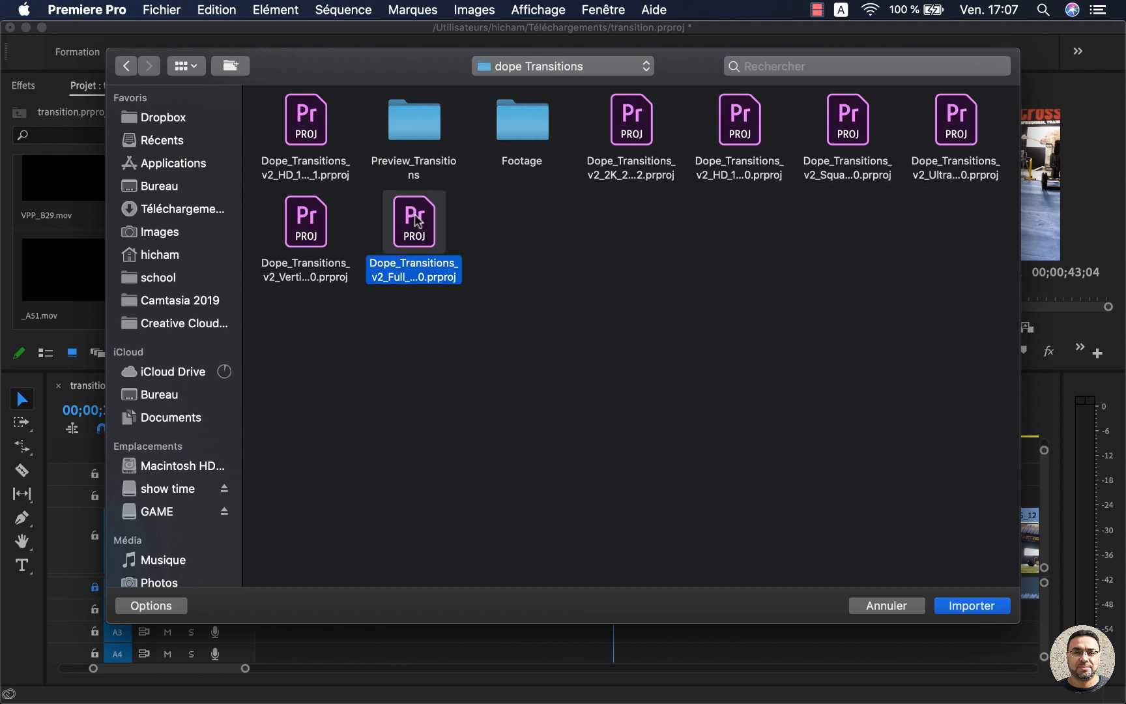
{"action": "left_click", "coordinate": [990, 606]}
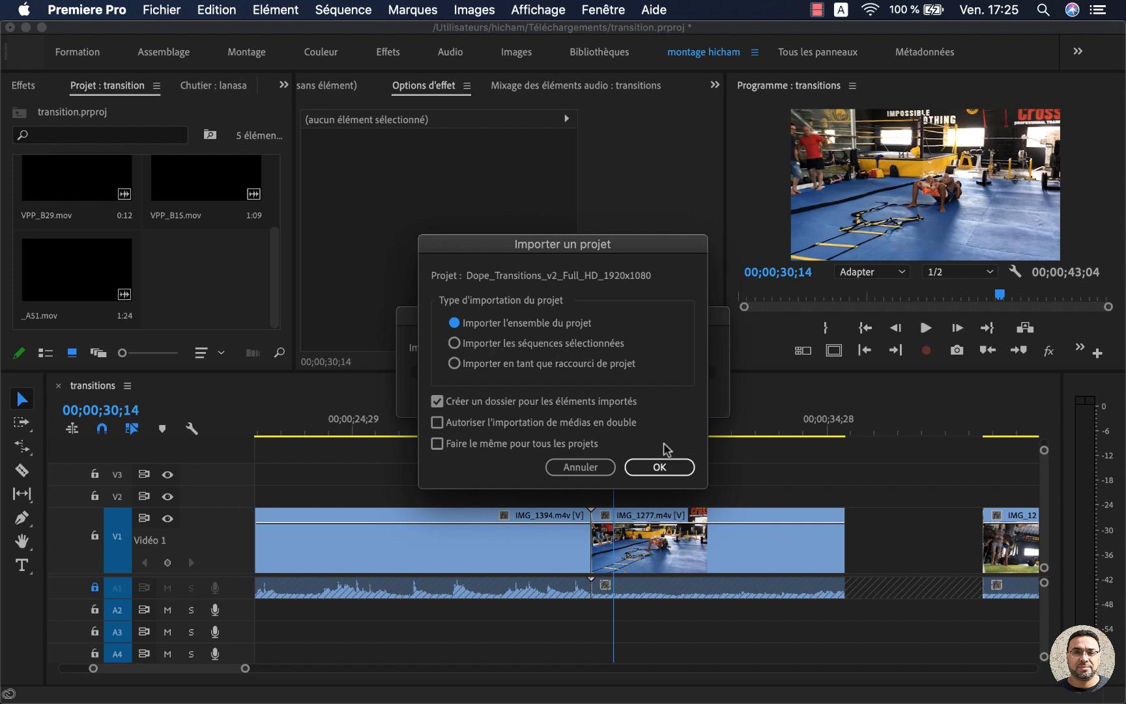
{"action": "left_click", "coordinate": [660, 466]}
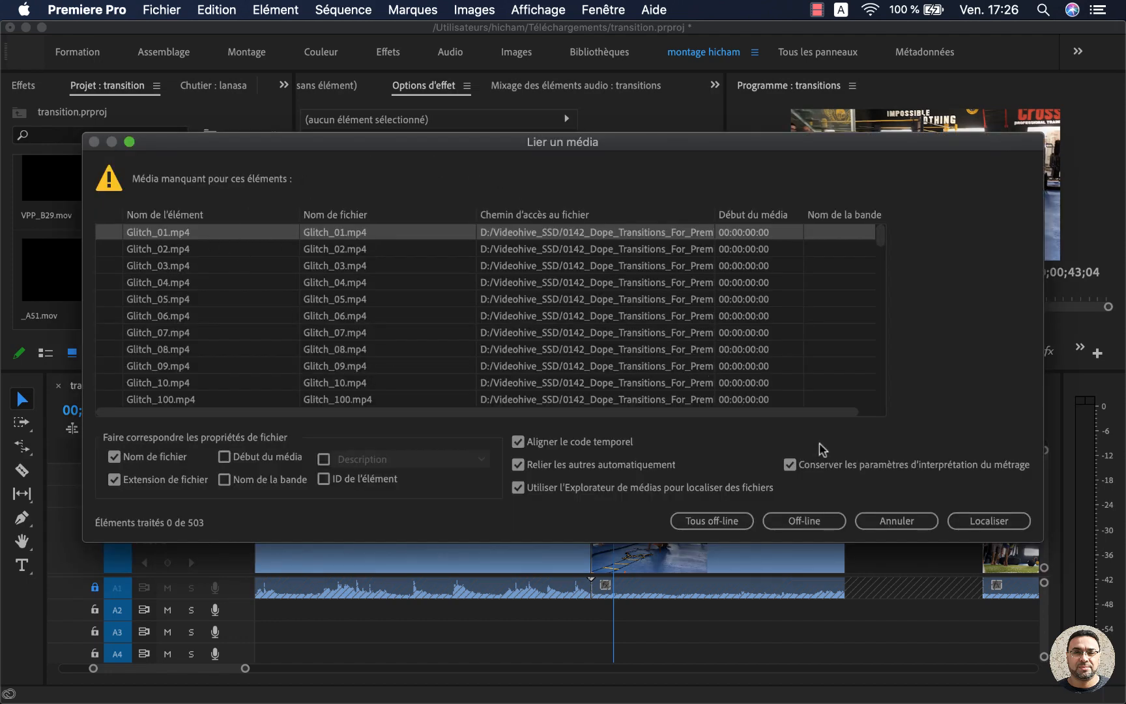
- Relink the missing media by locating Glitch_01.mp4 in dope Transitions/Footage/Glitch_Maps and Sample_01.jpg in dope Transitions/Footage
{"action": "left_click", "coordinate": [980, 520]}
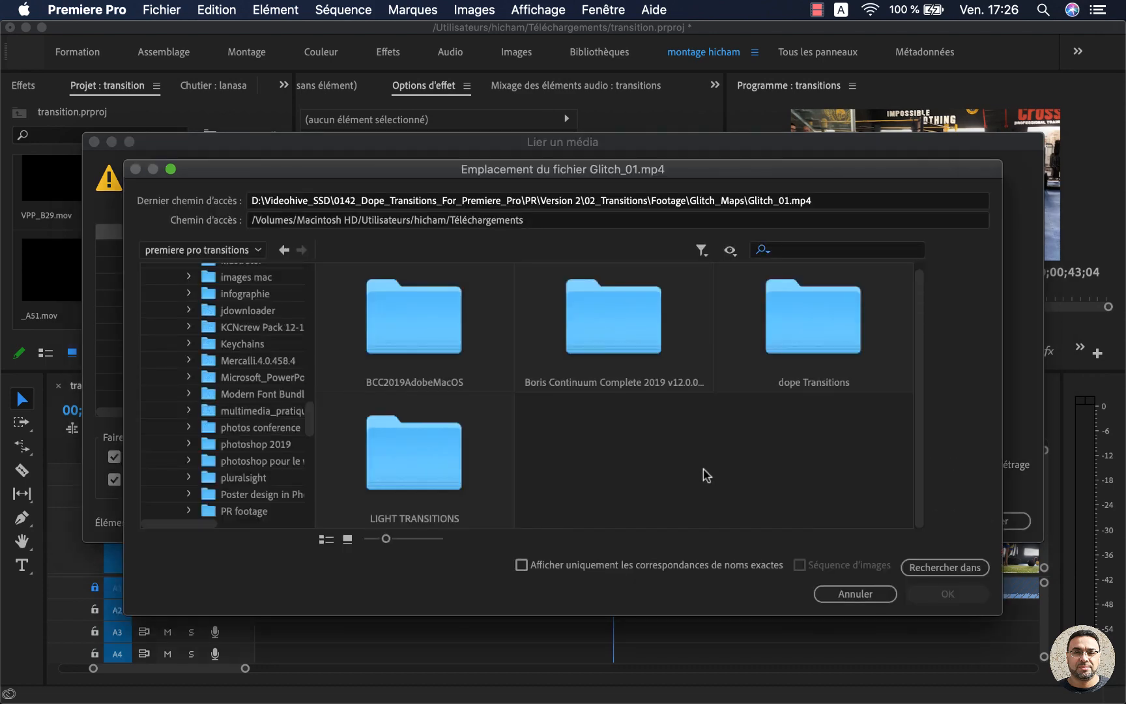
{"action": "left_click", "coordinate": [812, 334]}
{"action": "double_click", "coordinate": [812, 327]}
{"action": "left_click_drag", "start_coordinate": [918, 320], "coordinate": [920, 451]}
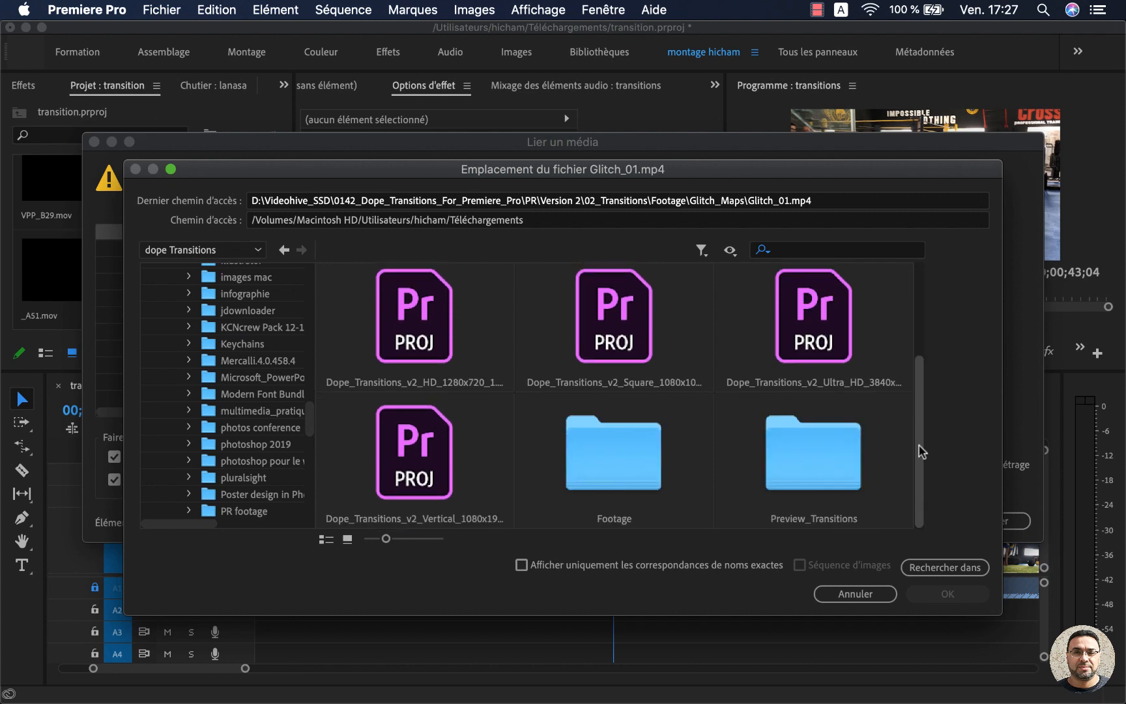
{"action": "double_click", "coordinate": [600, 476]}
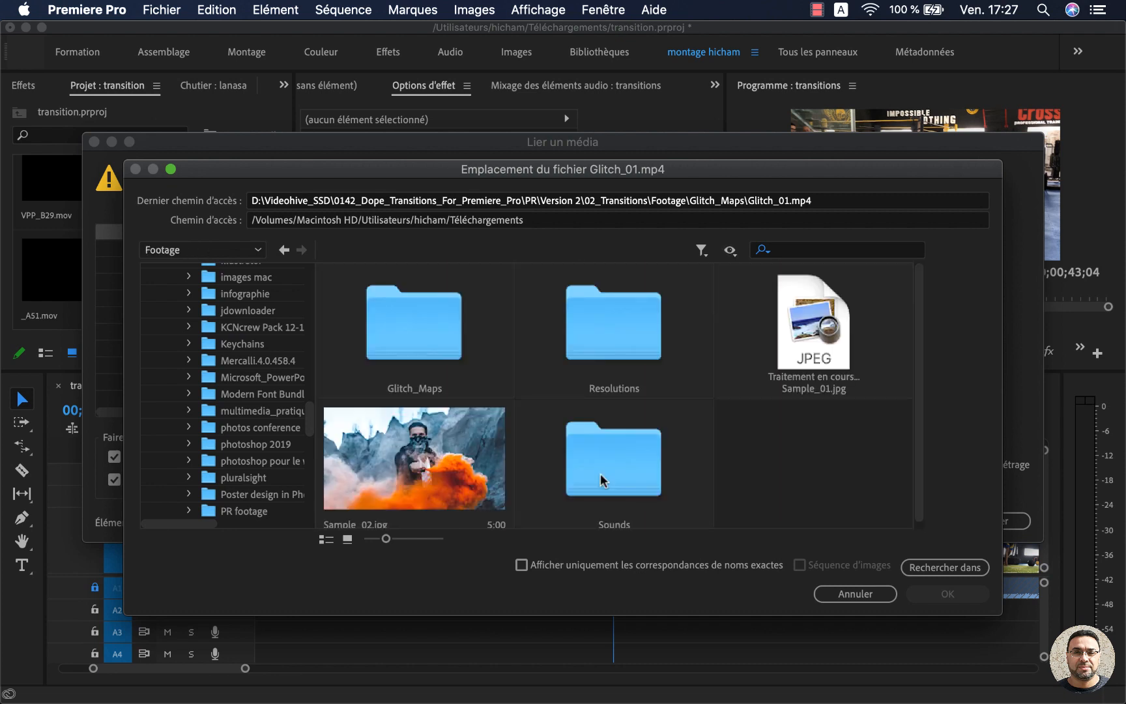
{"action": "double_click", "coordinate": [420, 334]}
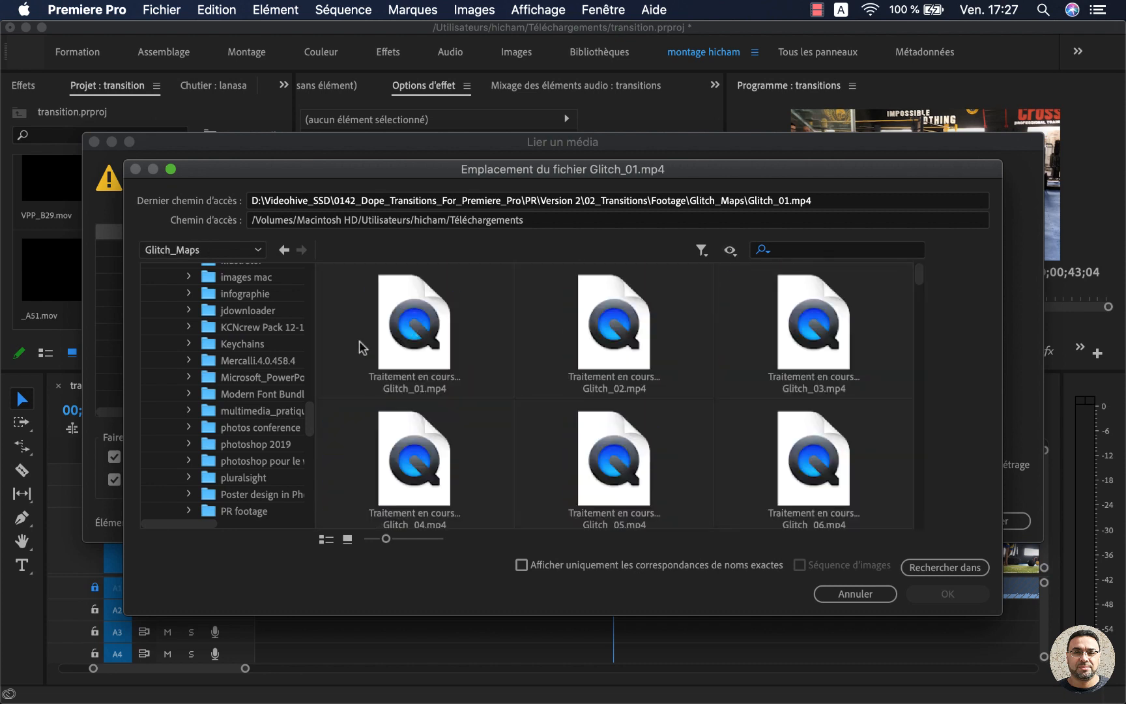
{"action": "left_click", "coordinate": [402, 363]}
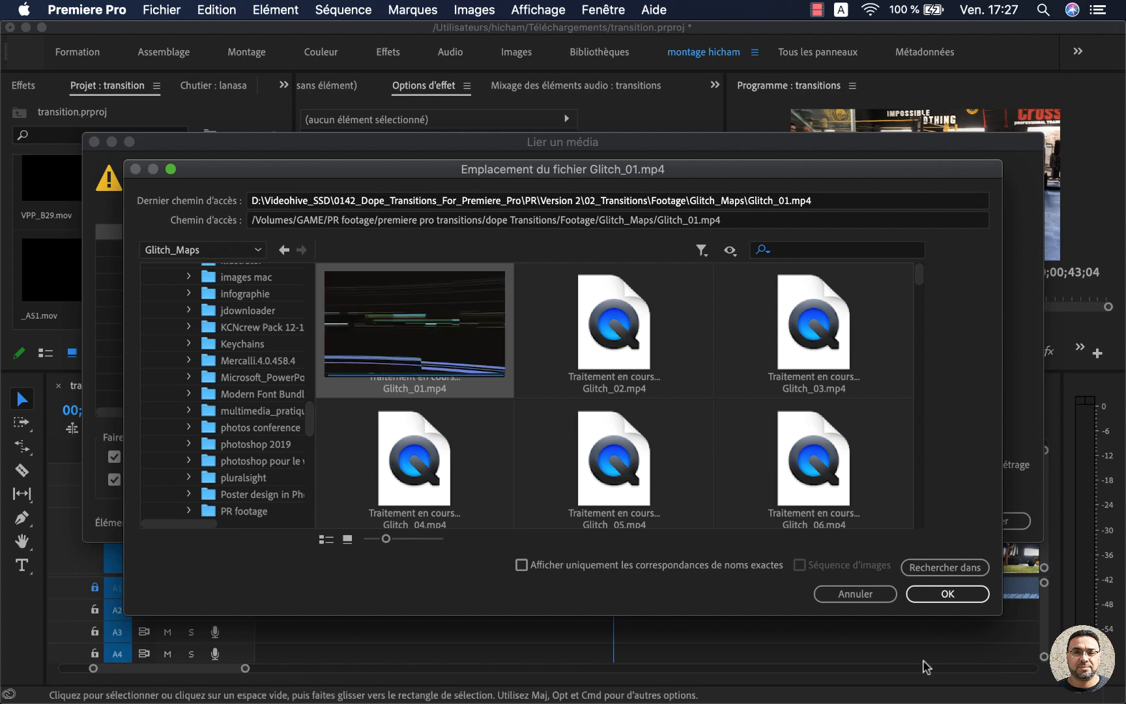
{"action": "left_click", "coordinate": [951, 594]}
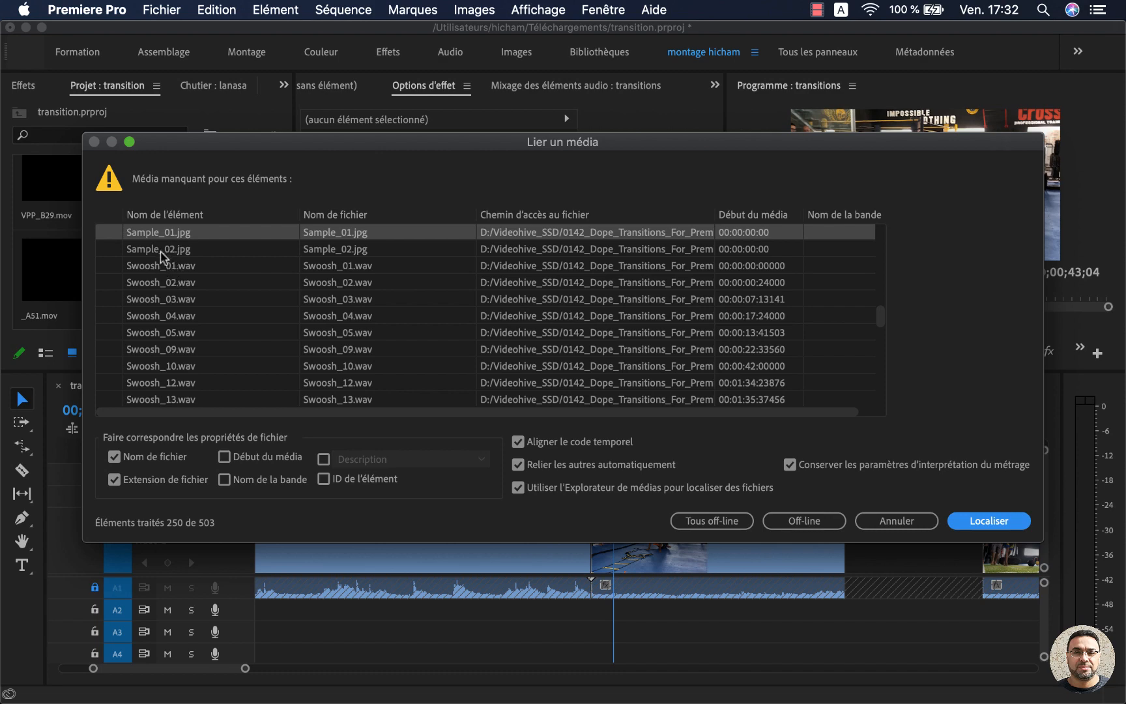
{"action": "left_click", "coordinate": [963, 522]}
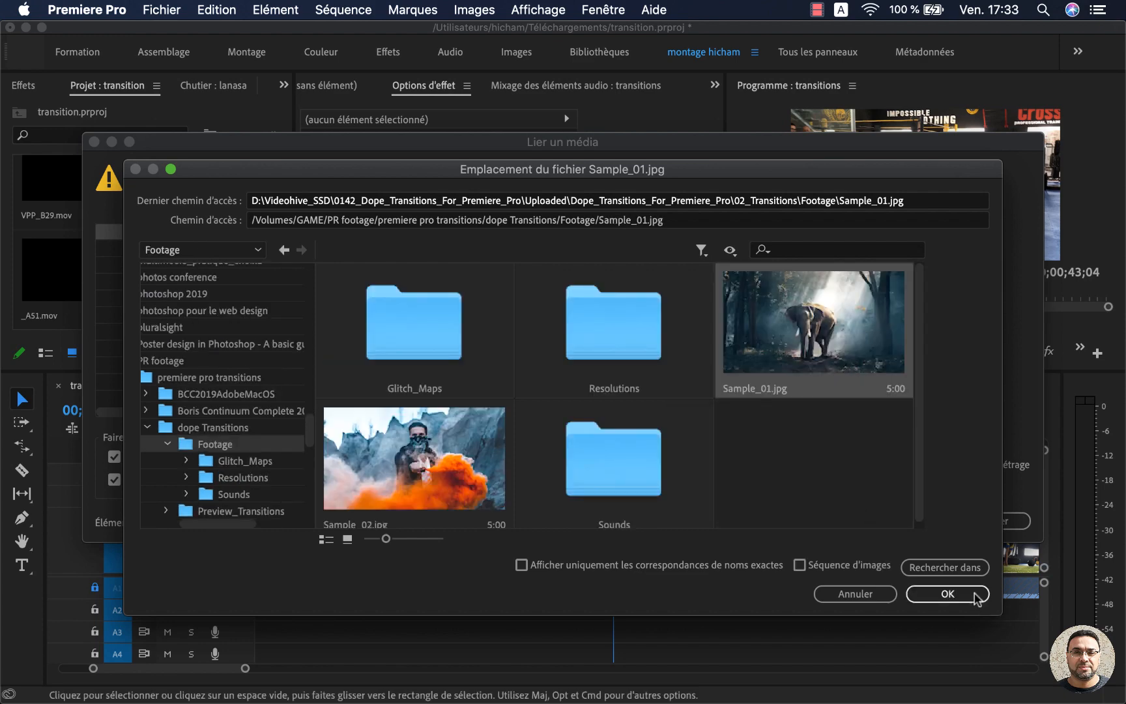
{"action": "left_click", "coordinate": [978, 599]}
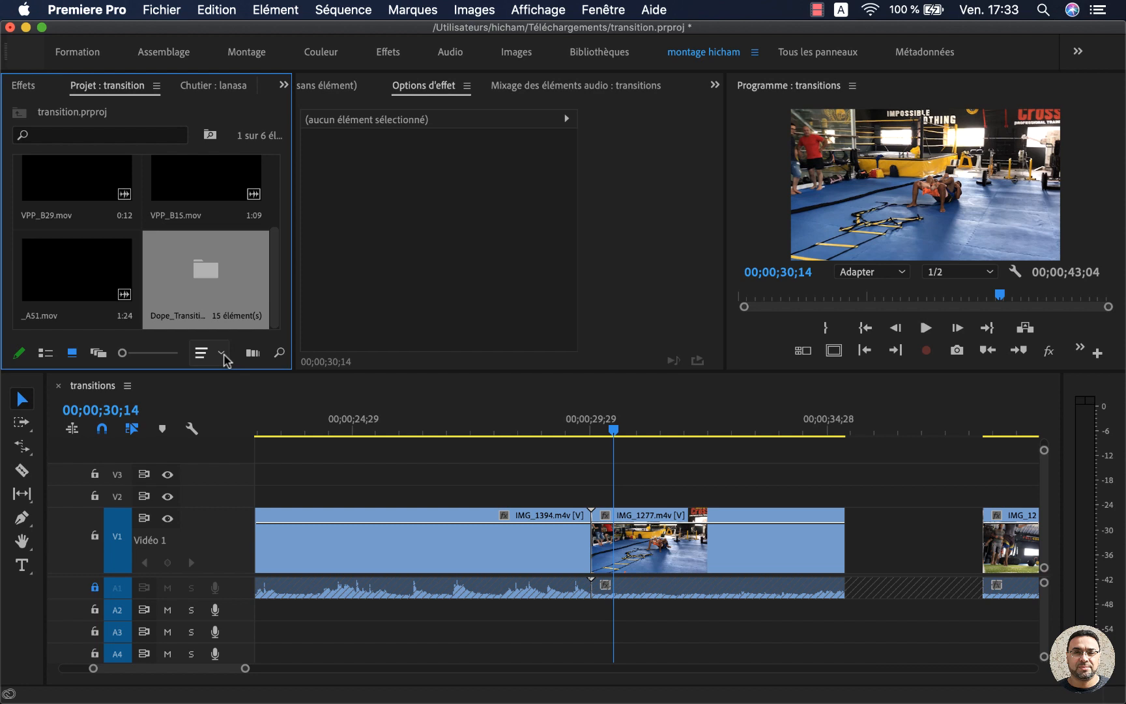
- Place 01 Spin Center - CW from the imported project's 09. Spin/Spin Center CW folder above the cut between IMG_1394.m4v and IMG_1277.m4v
{"action": "double_click", "coordinate": [204, 271]}
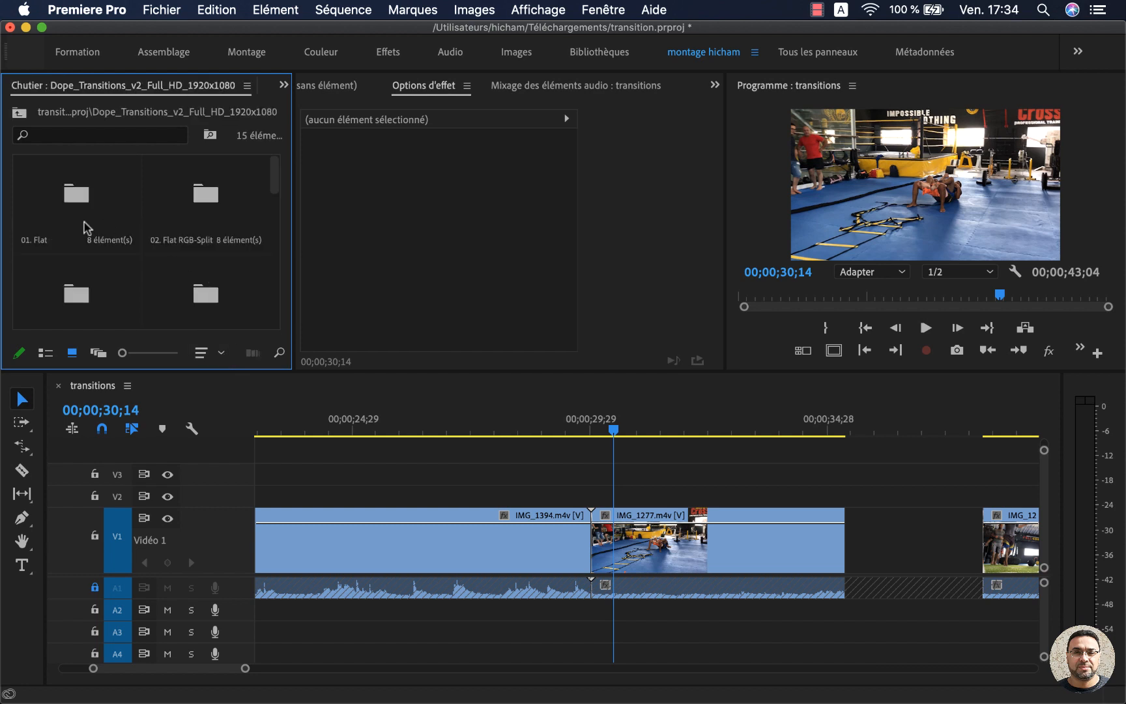
{"action": "left_click_drag", "start_coordinate": [272, 179], "coordinate": [276, 259]}
{"action": "double_click", "coordinate": [108, 217]}
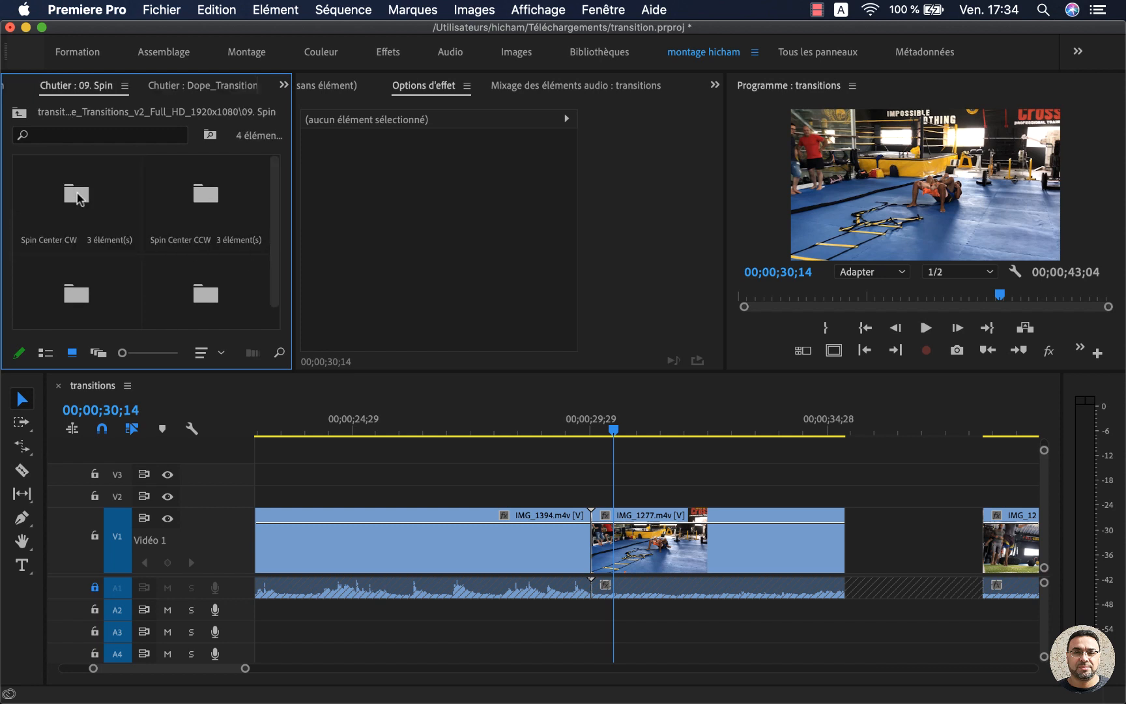
{"action": "double_click", "coordinate": [78, 195]}
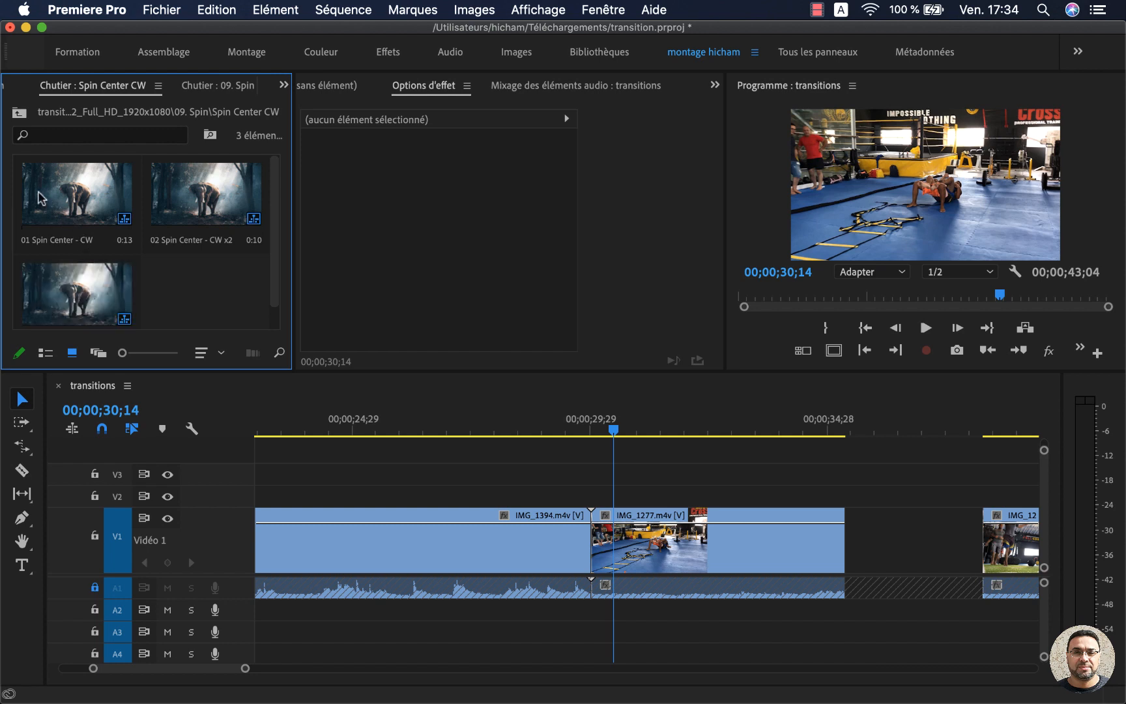
{"action": "left_click", "coordinate": [96, 199]}
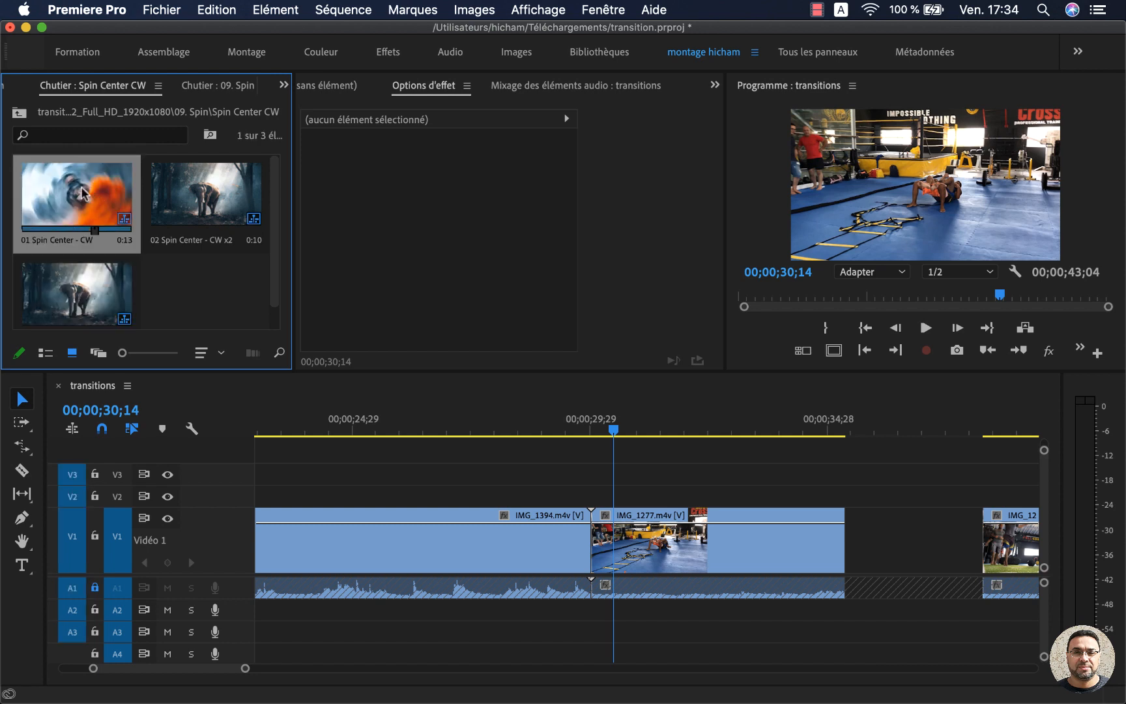
{"action": "left_click_drag", "start_coordinate": [210, 227], "coordinate": [594, 494]}
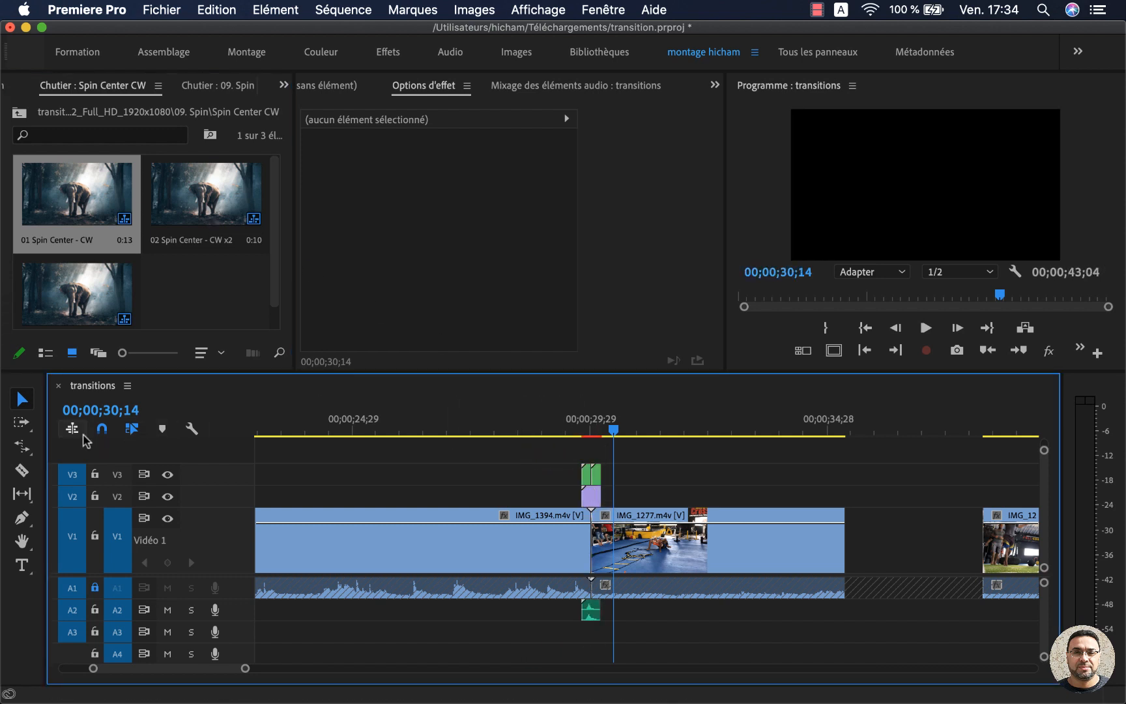
- Play back the spin transition from just before the cut and scrub the playhead back to the cut point
{"action": "left_click", "coordinate": [570, 431]}
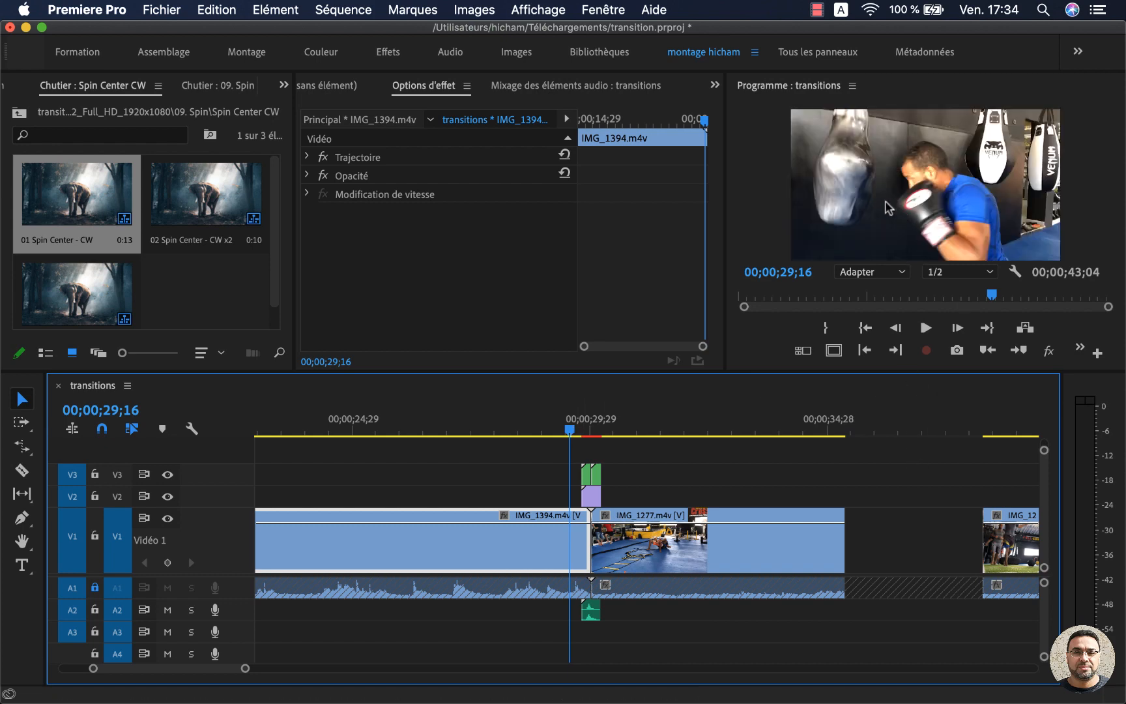
{"action": "key", "text": "space"}
{"action": "key", "text": "="}
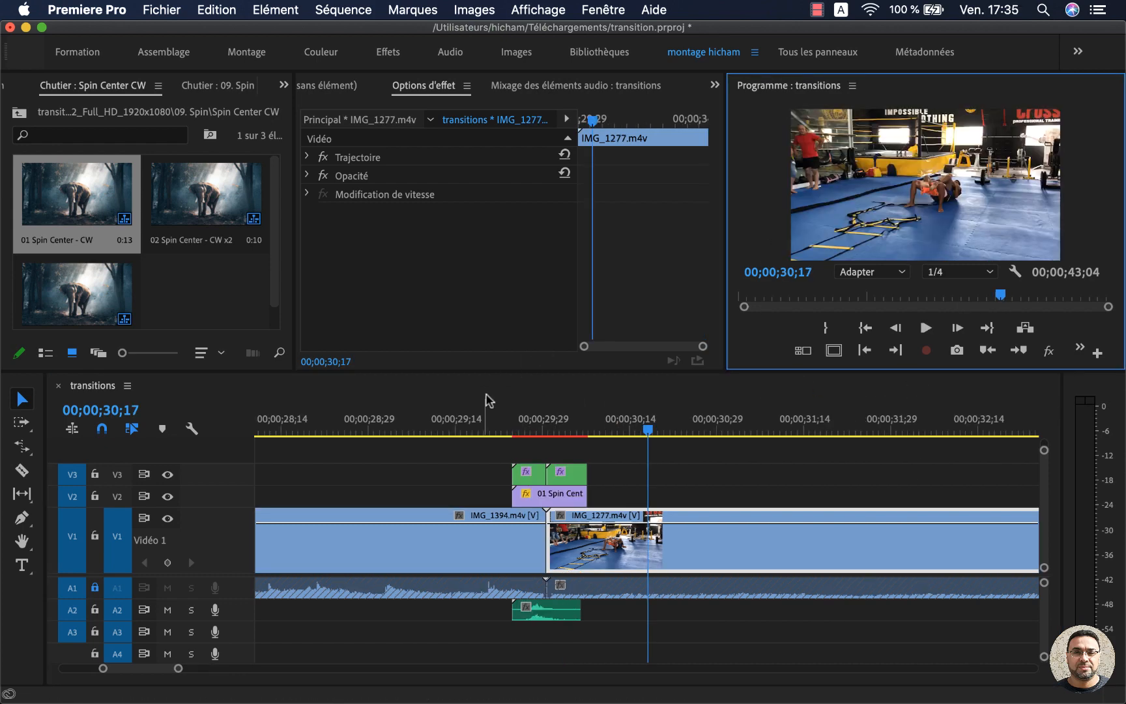
{"action": "left_click", "coordinate": [481, 414]}
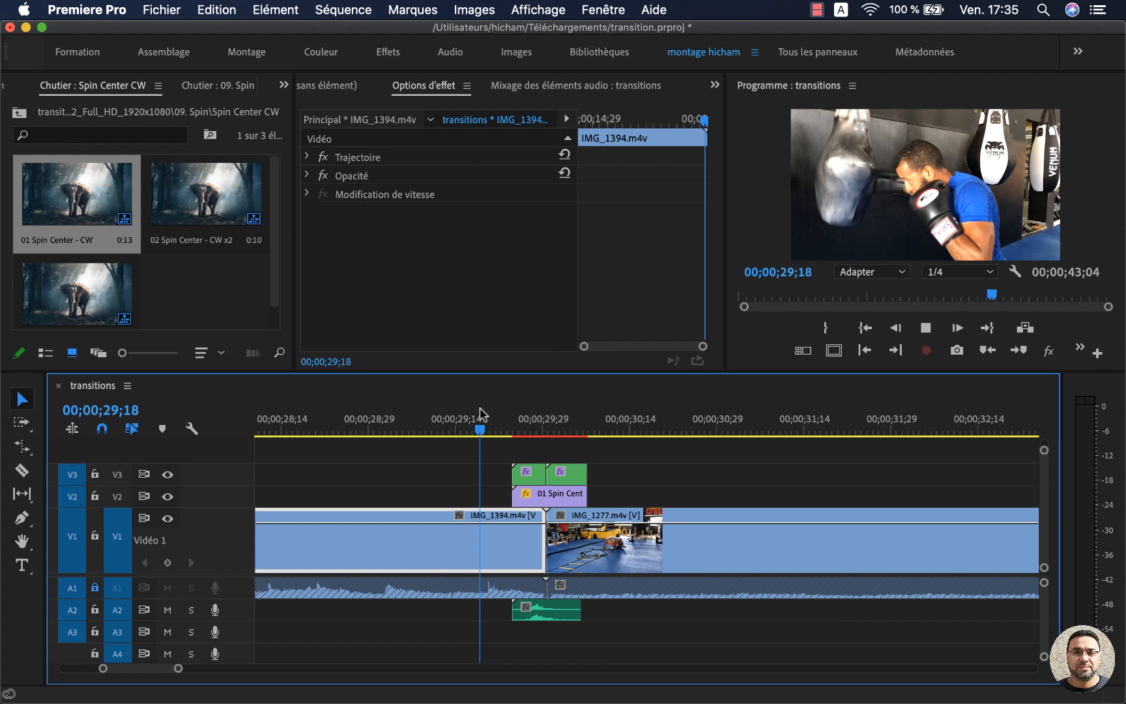
{"action": "key", "text": "space"}
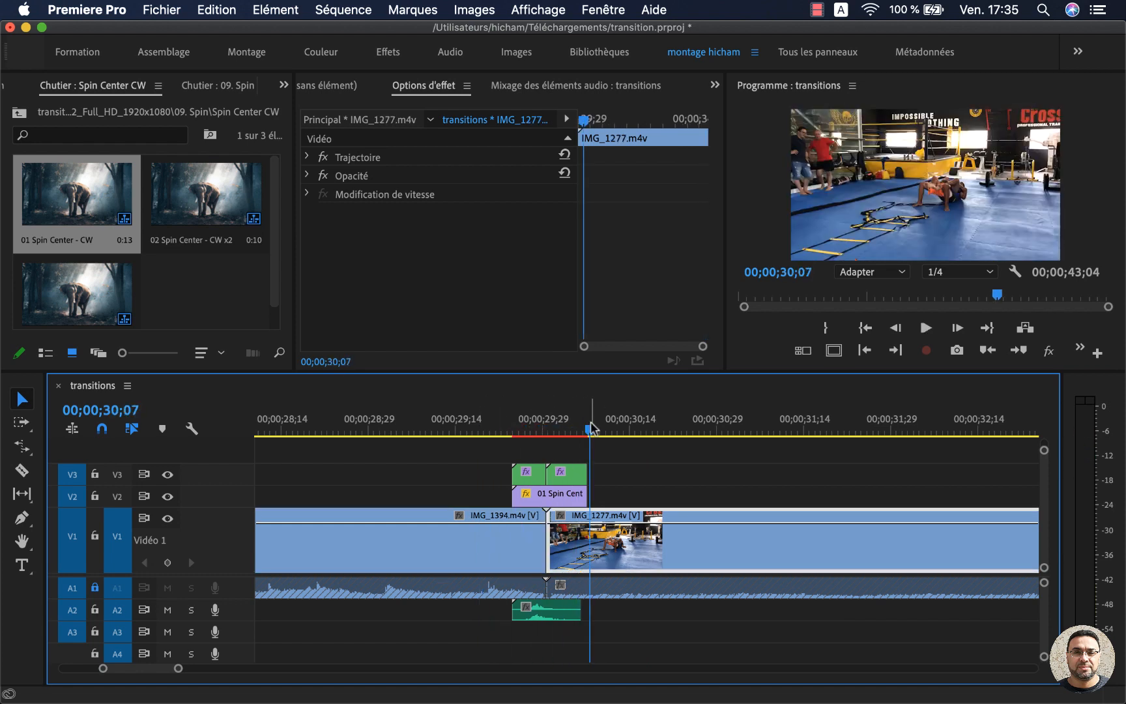
{"action": "left_click_drag", "start_coordinate": [592, 428], "coordinate": [549, 428]}
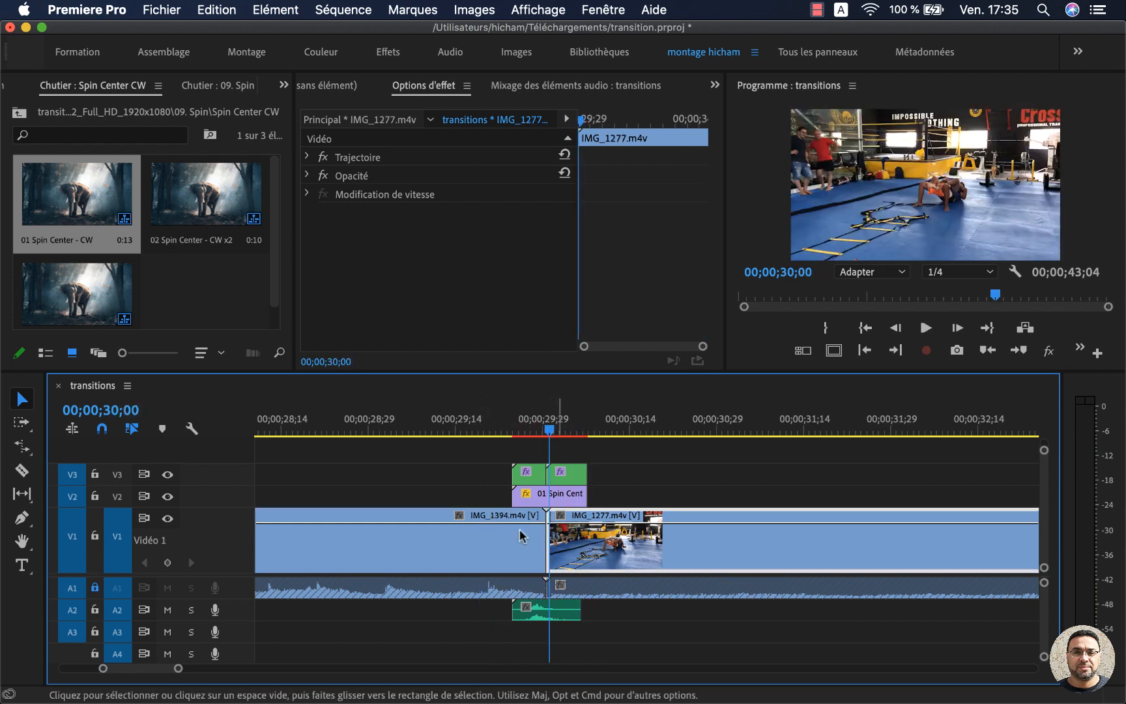
- Delete the 01 Spin Center - CW.gif clip from V2 and place the 01 Spin Center - CW transition over the cut again
{"action": "left_click", "coordinate": [563, 493]}
{"action": "key", "text": "Delete"}
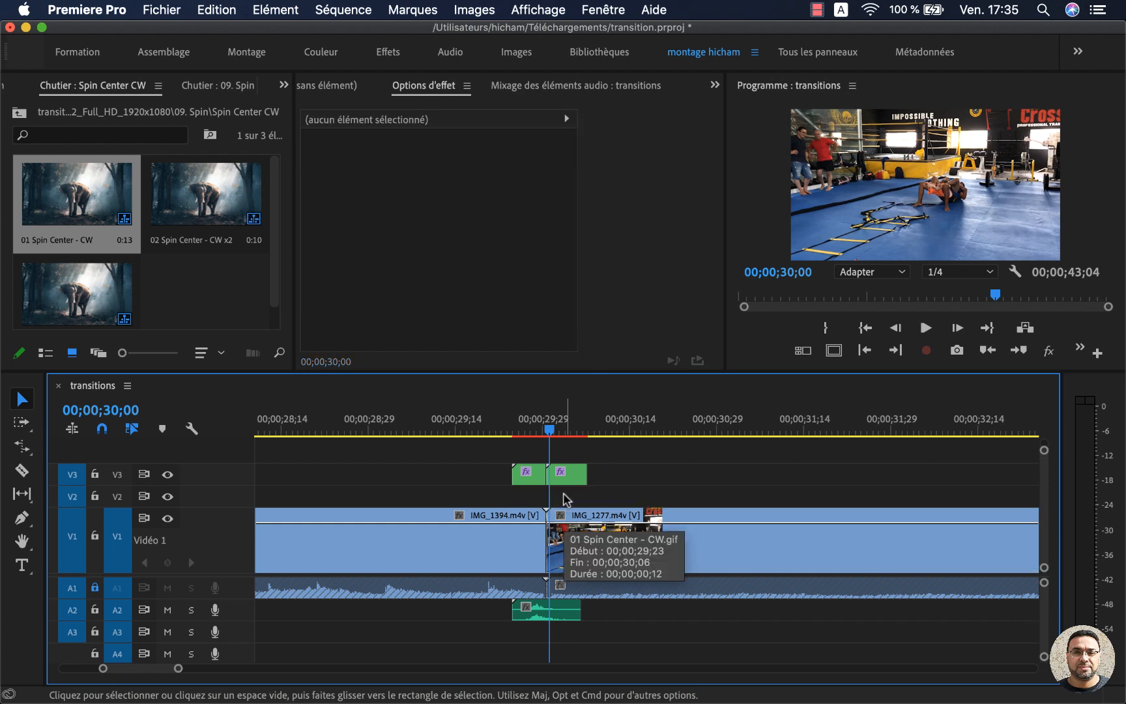
{"action": "left_click", "coordinate": [523, 428]}
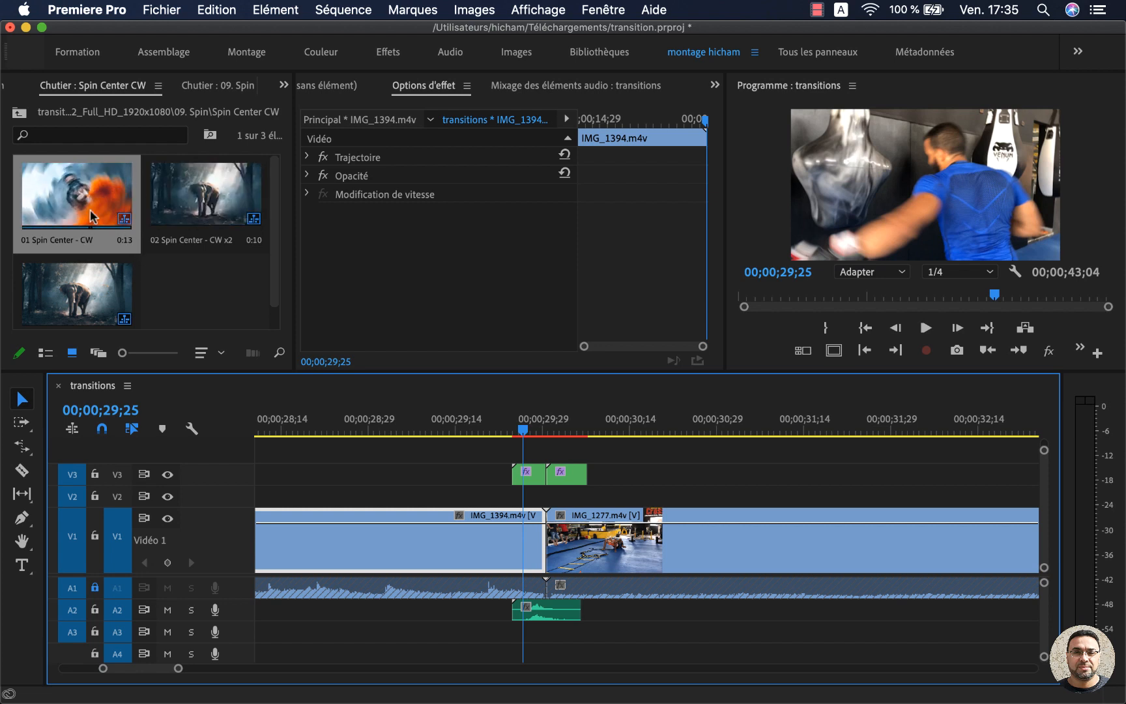
{"action": "left_click_drag", "start_coordinate": [91, 216], "coordinate": [518, 495]}
{"action": "left_click", "coordinate": [562, 498]}
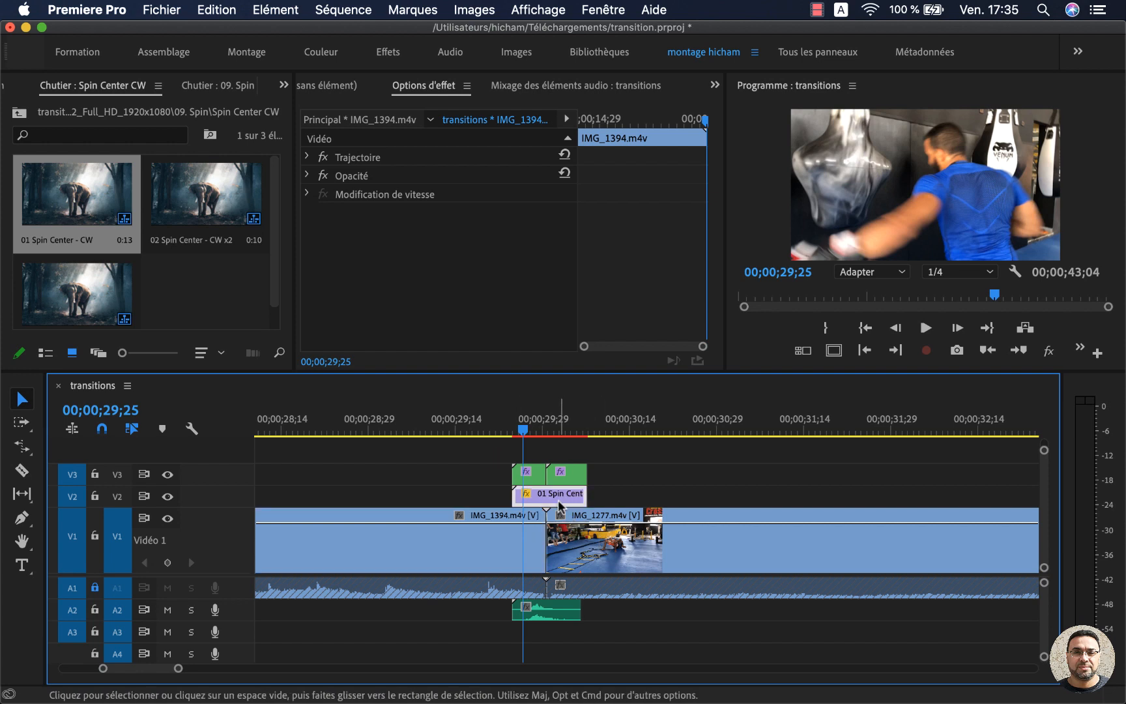
- Replay the spin transition over the cut and delete its 01 Spin Center - CW.gif clip from V2
{"action": "left_click", "coordinate": [493, 430]}
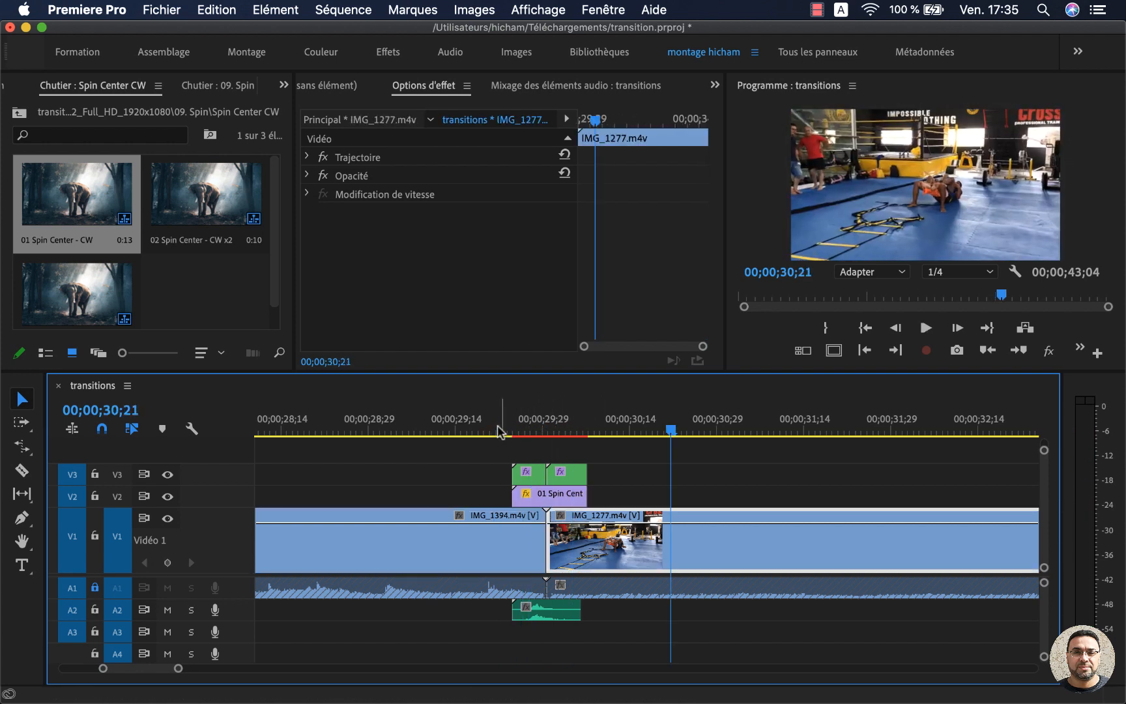
{"action": "left_click", "coordinate": [500, 430]}
{"action": "left_click", "coordinate": [560, 495]}
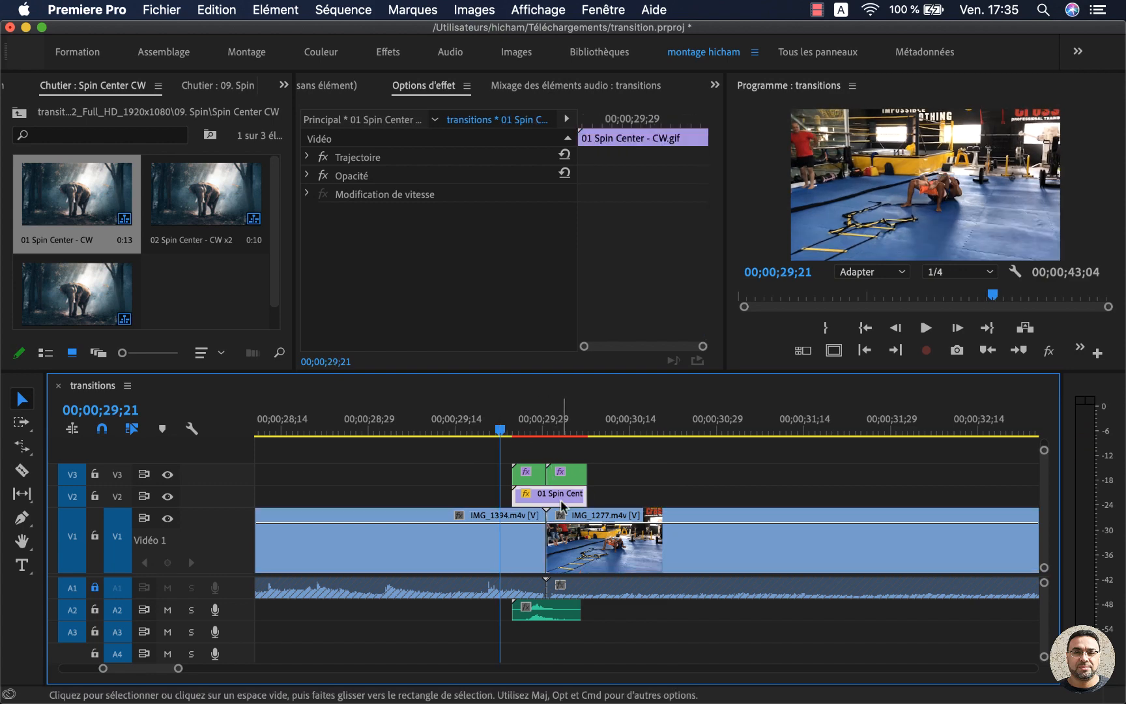
{"action": "key", "text": "Delete"}
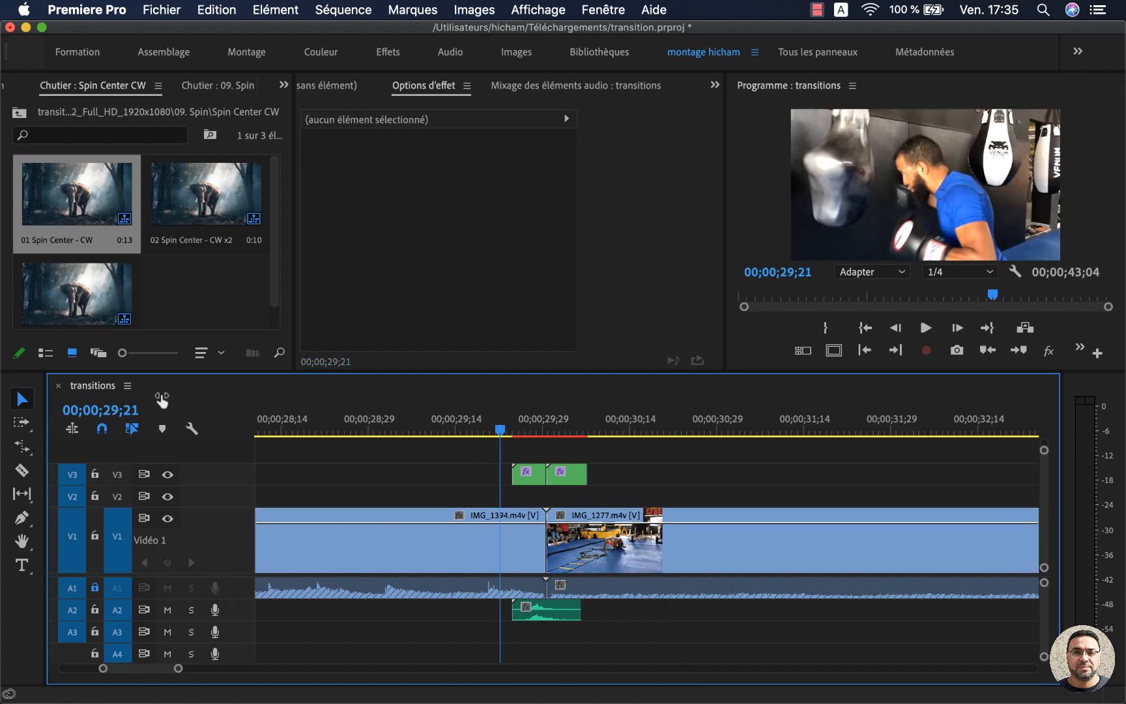